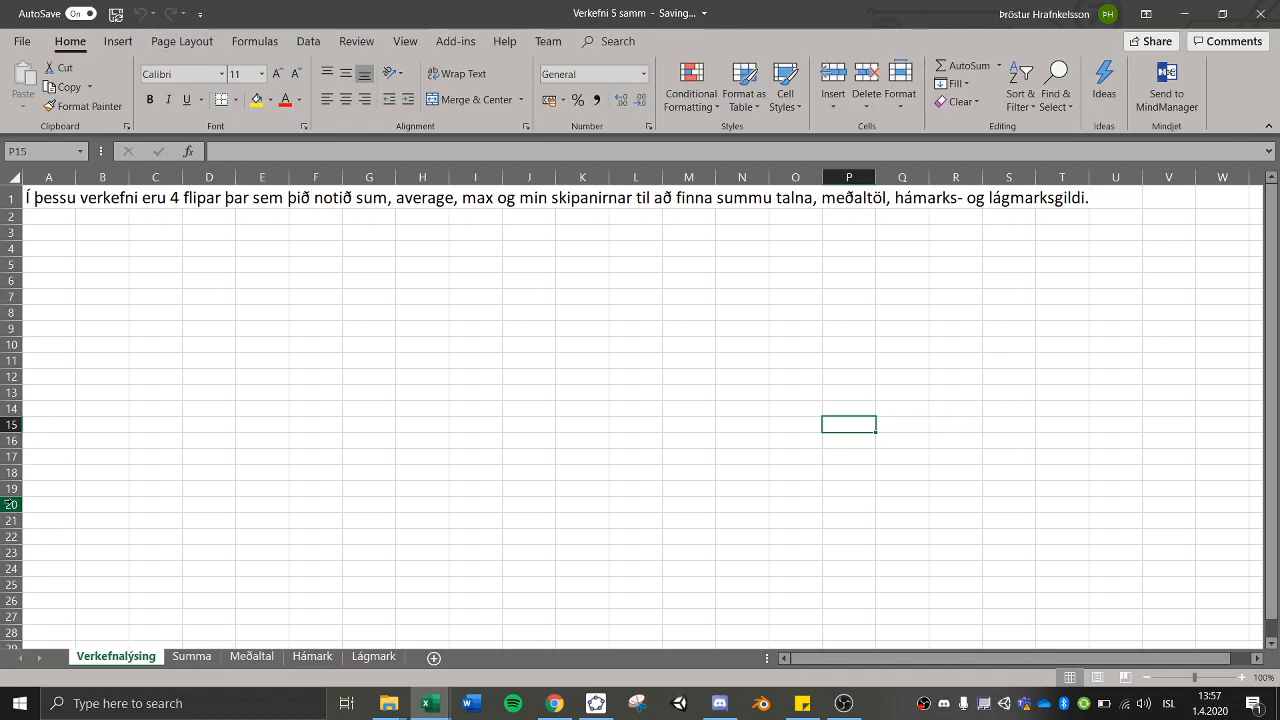
- On the Summa sheet, enter a SUM formula in A15 that totals A4:A14
{"action": "left_click", "coordinate": [189, 660]}
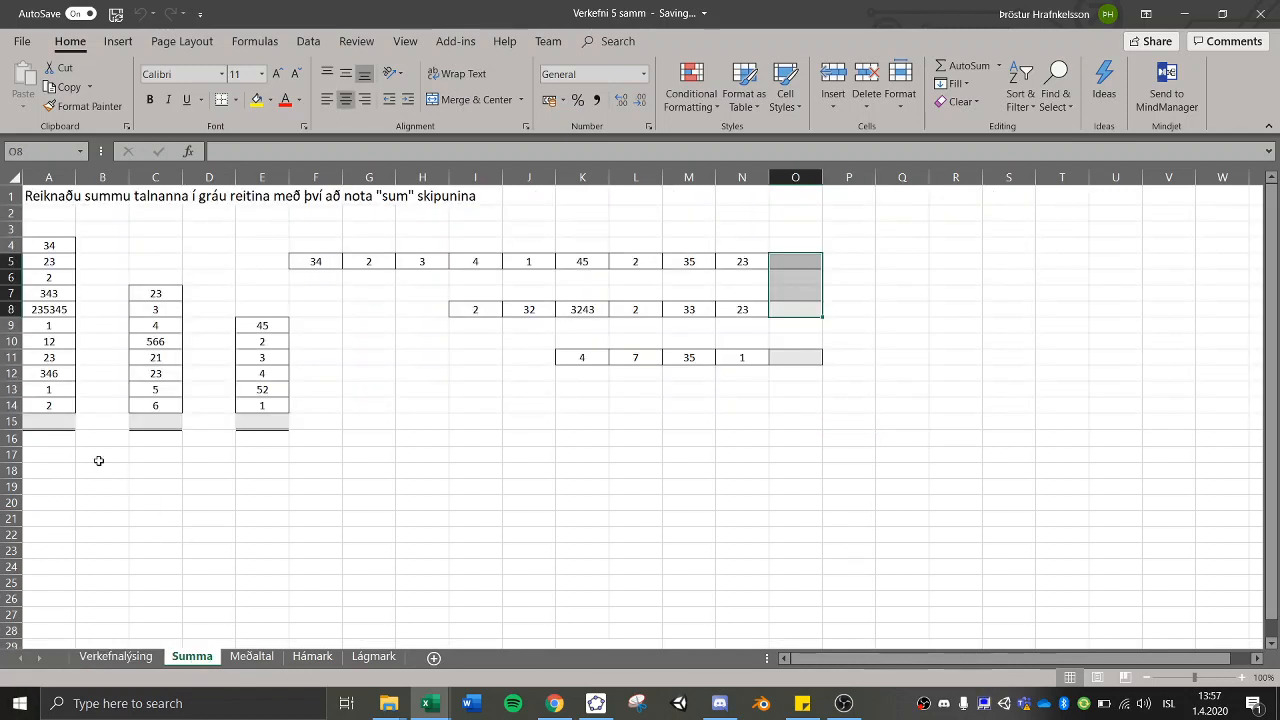
{"action": "left_click", "coordinate": [62, 425]}
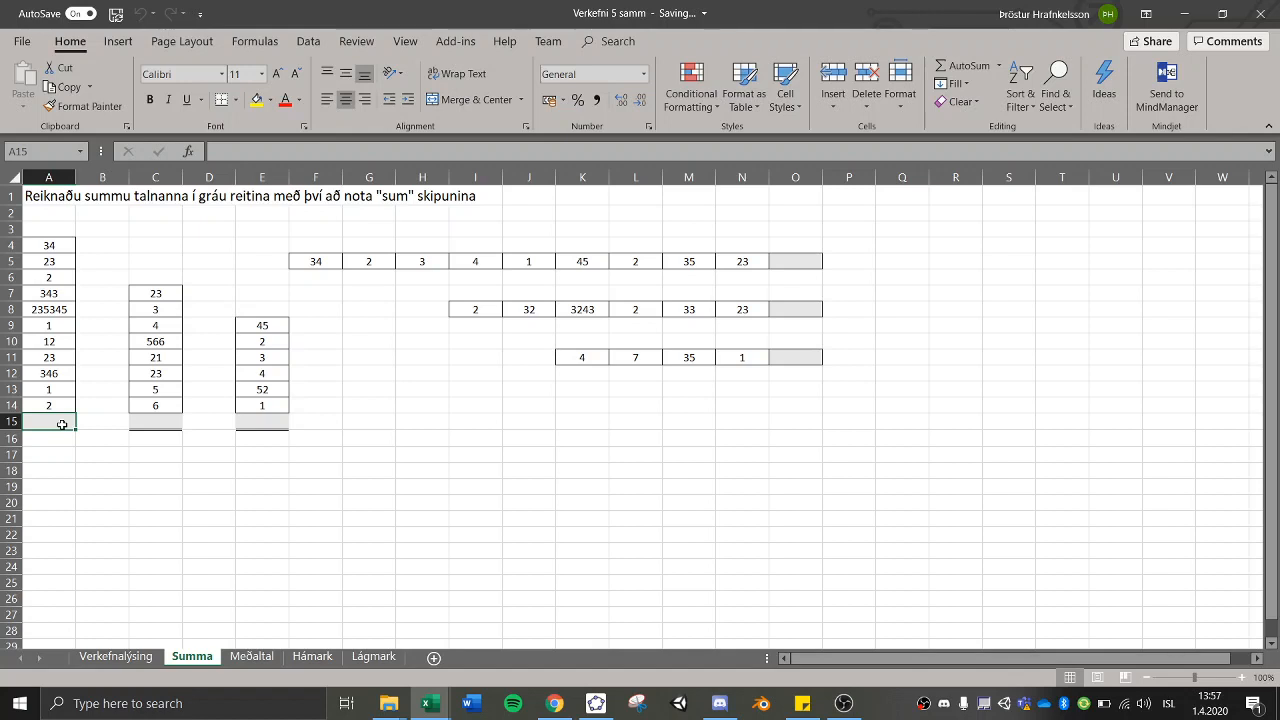
{"action": "type", "text": "=sum"}
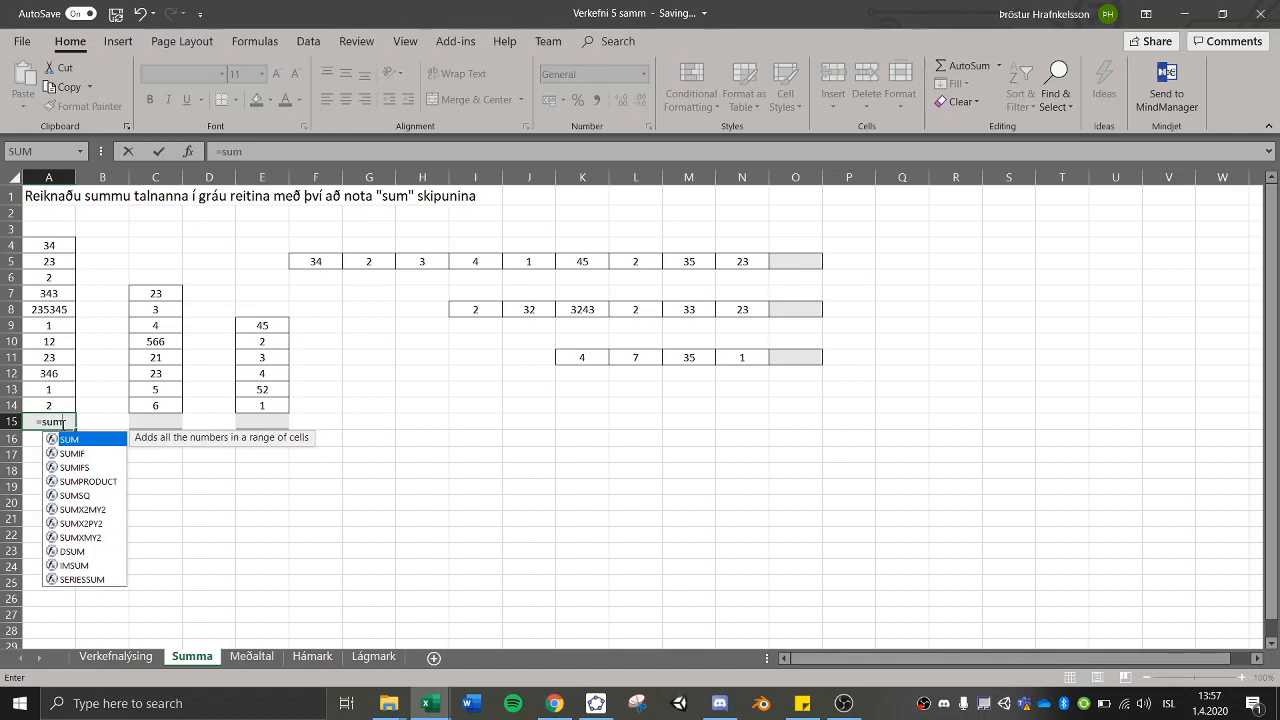
{"action": "type", "text": "("}
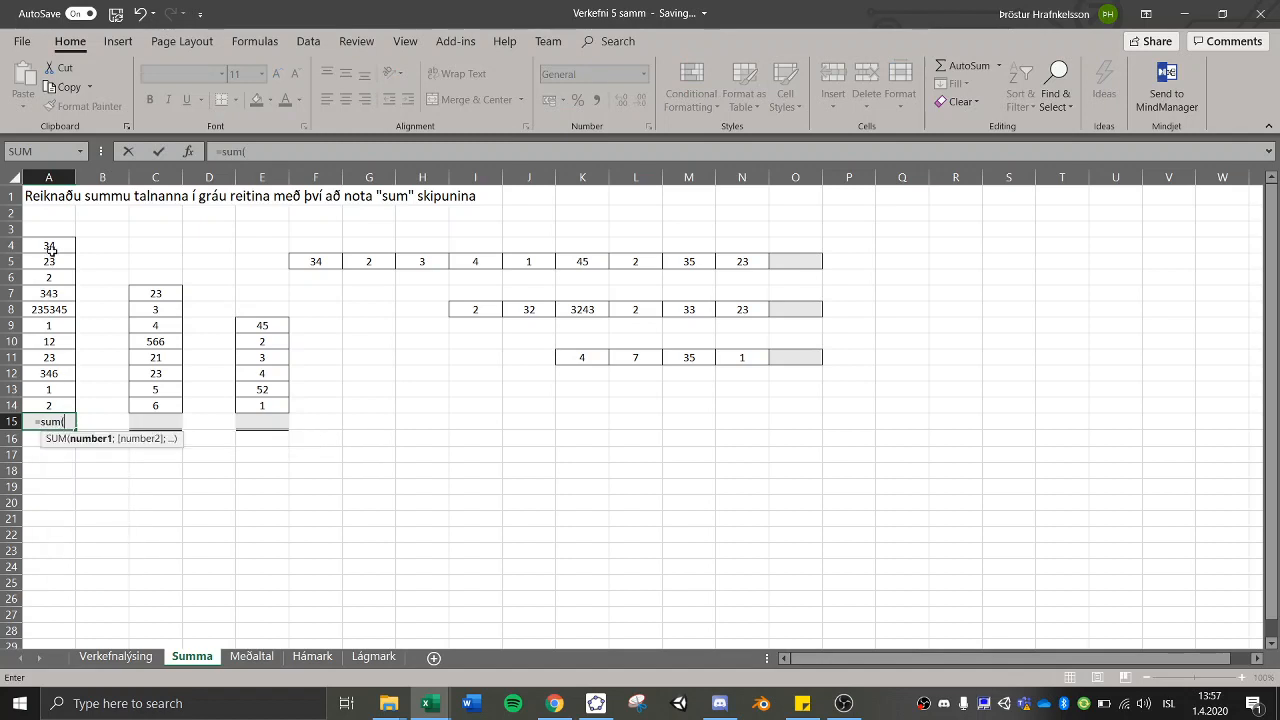
{"action": "left_click_drag", "start_coordinate": [50, 245], "coordinate": [50, 402]}
{"action": "key", "text": "Return"}
- Enter a SUM formula in C15 that totals C7:C14
{"action": "key", "text": "Up"}
{"action": "key", "text": "Right"}
{"action": "key", "text": "Right"}
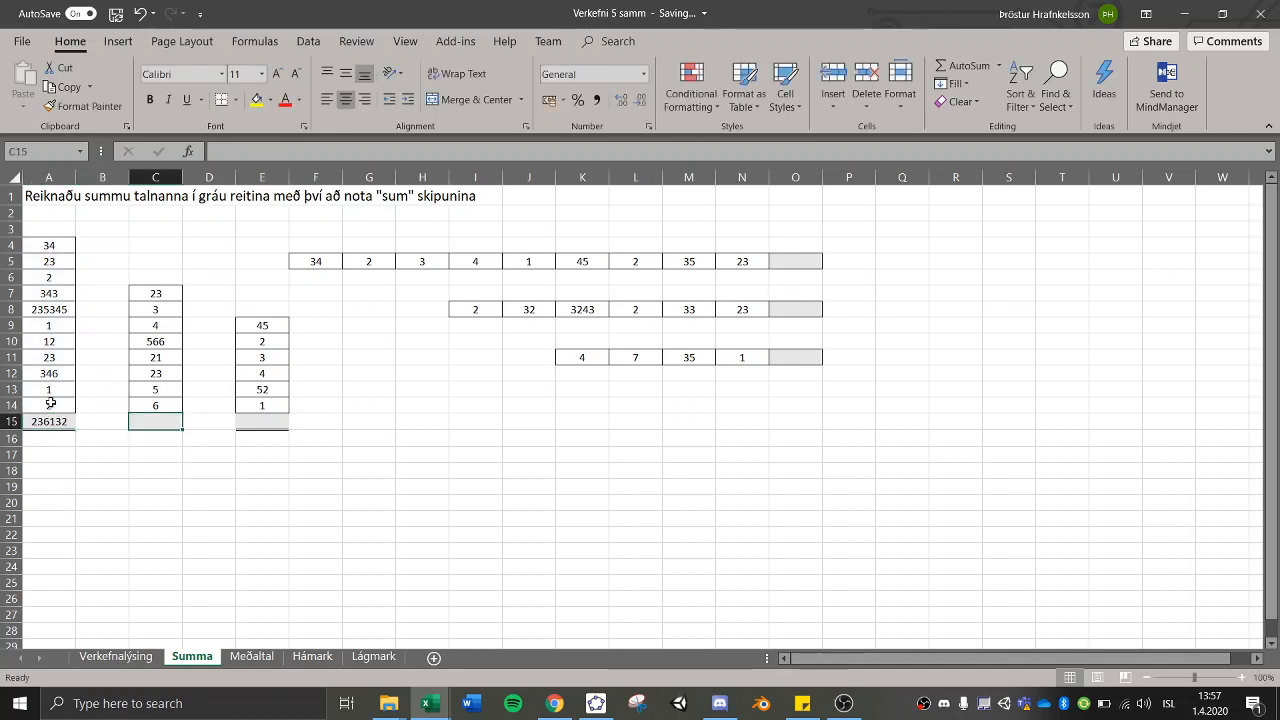
{"action": "type", "text": "=sum("}
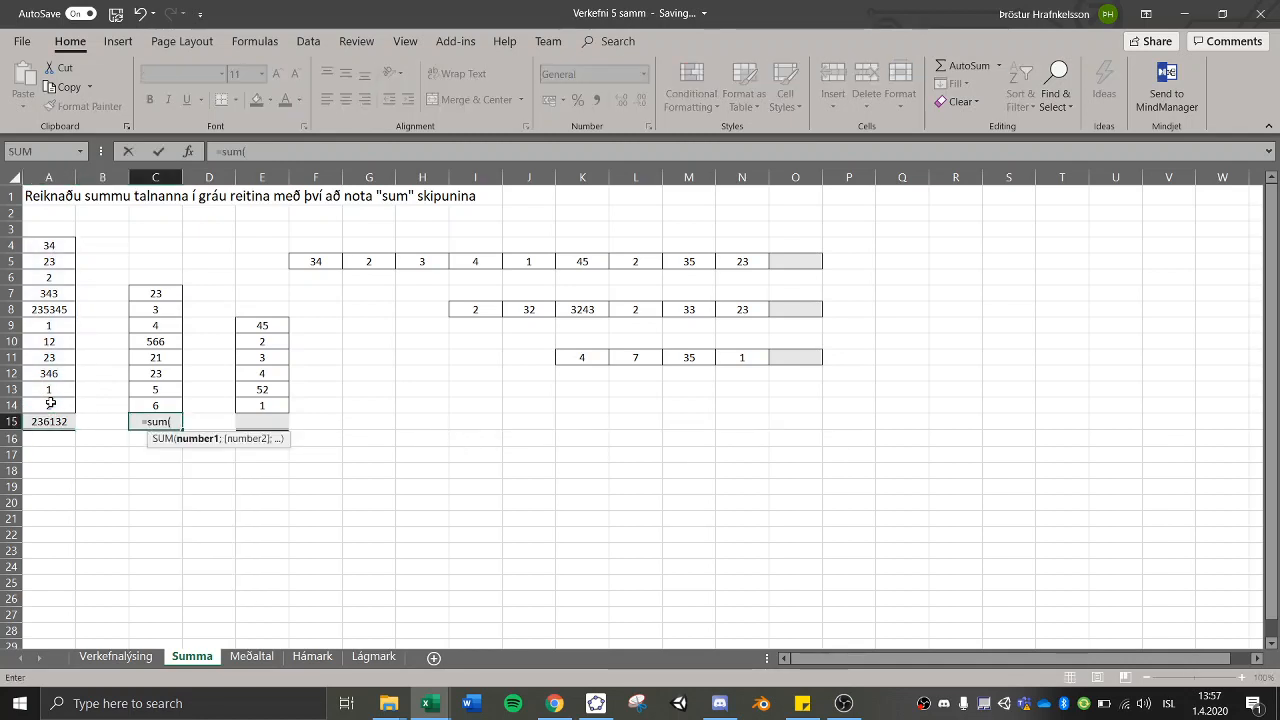
{"action": "key", "text": "Up"}
{"action": "key", "text": "Up"}
{"action": "key", "text": "Up"}
{"action": "key", "text": "Up"}
{"action": "key", "text": "Up"}
{"action": "key", "text": "Up"}
{"action": "key", "text": "Up"}
{"action": "key", "text": "Up"}
{"action": "key", "text": "ctrl+shift+Down"}
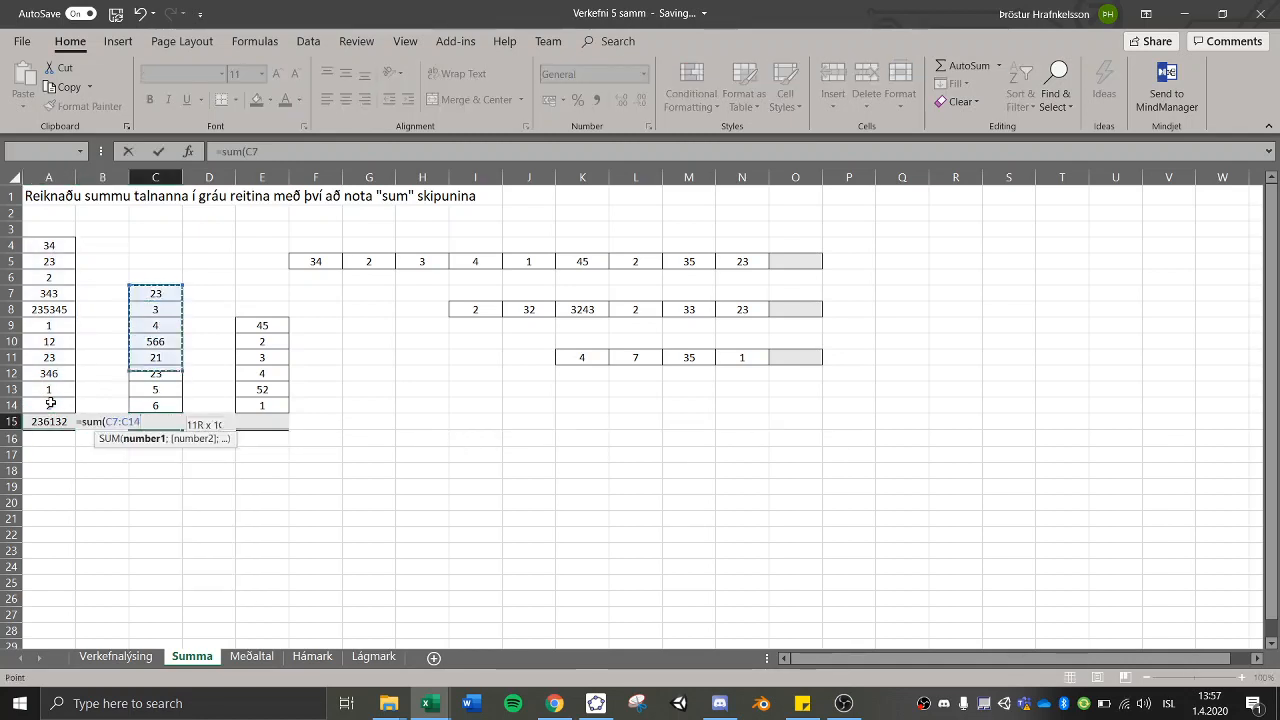
{"action": "key", "text": "Return"}
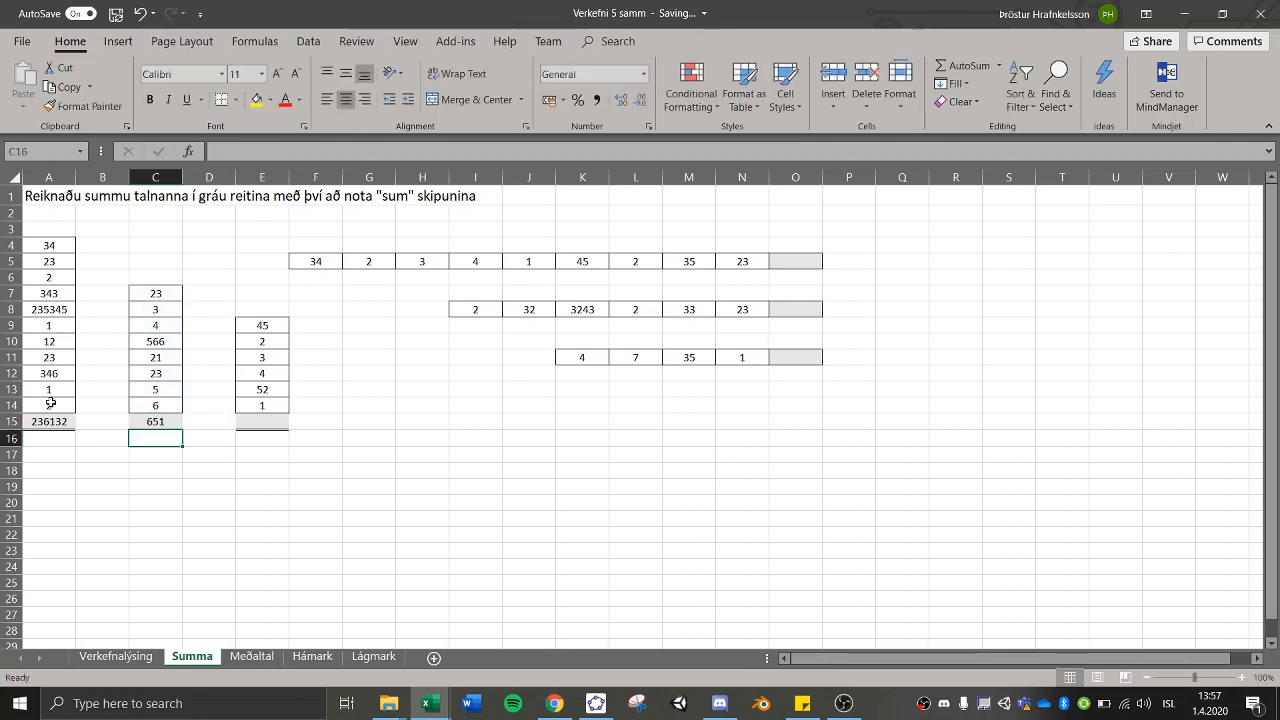
- On the Meðaltal sheet, enter an AVERAGE formula in A15 covering A4:A14
{"action": "left_click", "coordinate": [251, 656]}
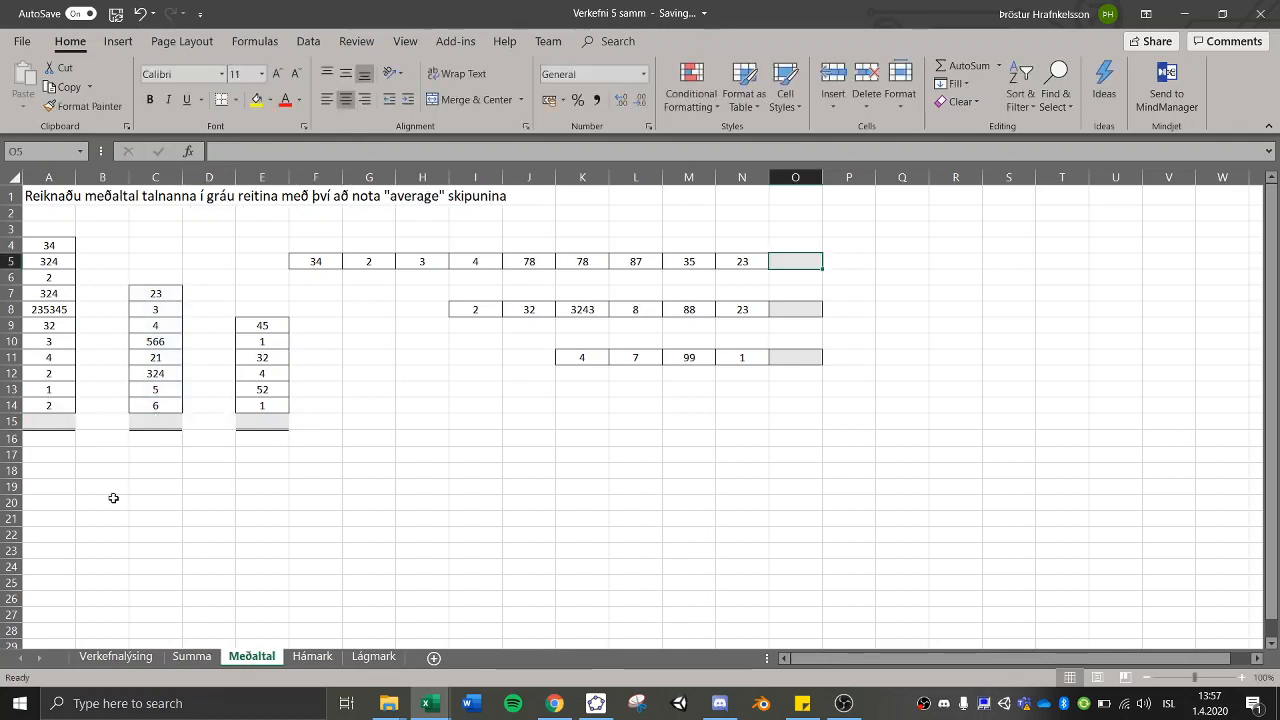
{"action": "left_click", "coordinate": [55, 421]}
{"action": "type", "text": "=average("}
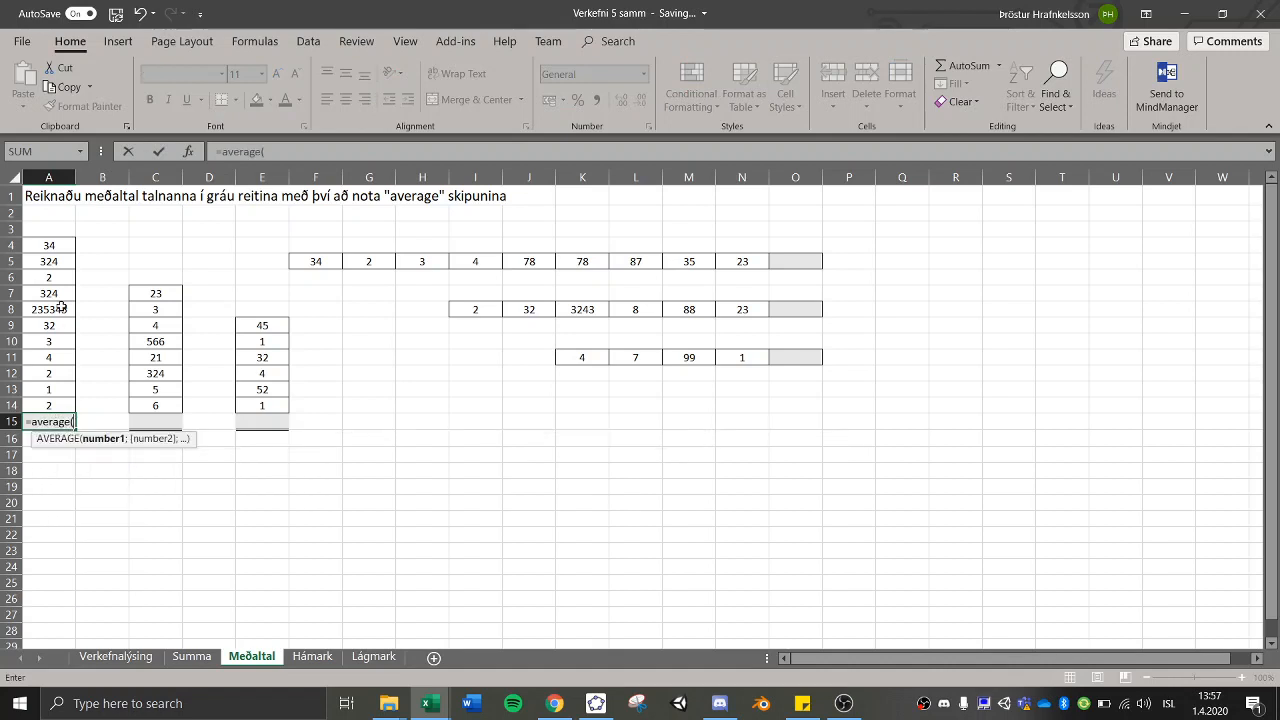
{"action": "left_click_drag", "start_coordinate": [57, 248], "coordinate": [51, 405]}
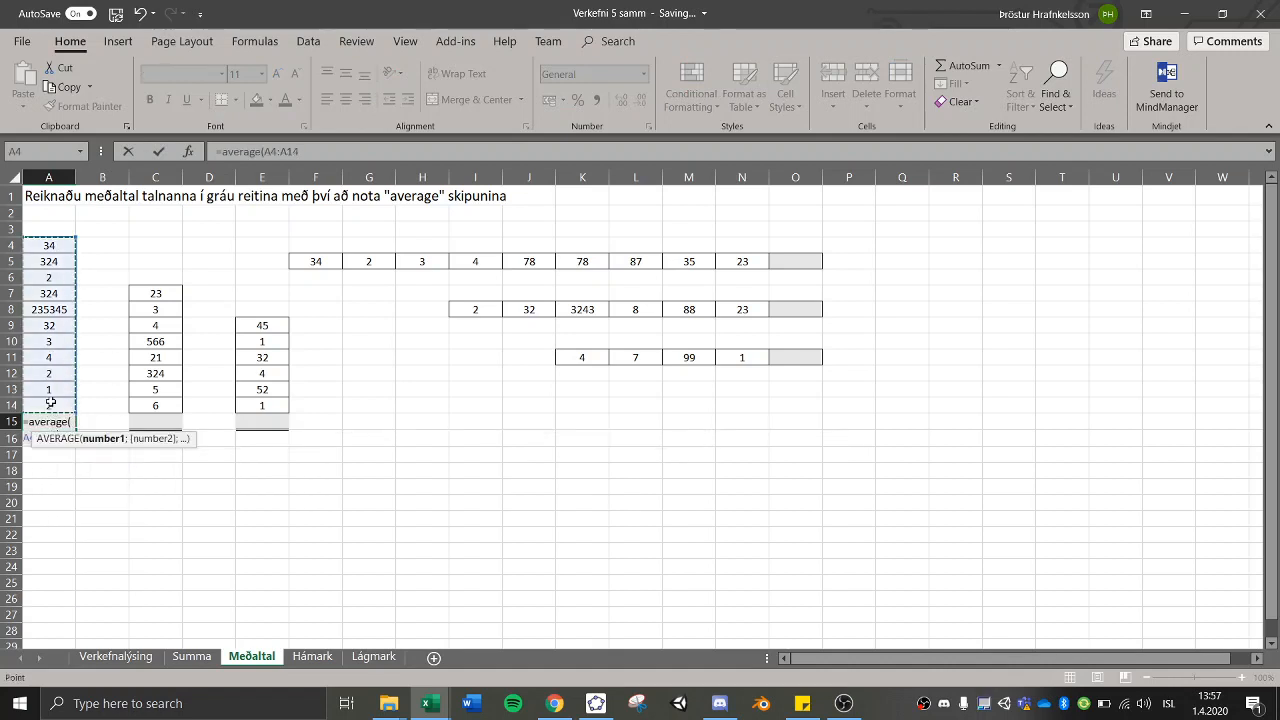
{"action": "key", "text": "Return"}
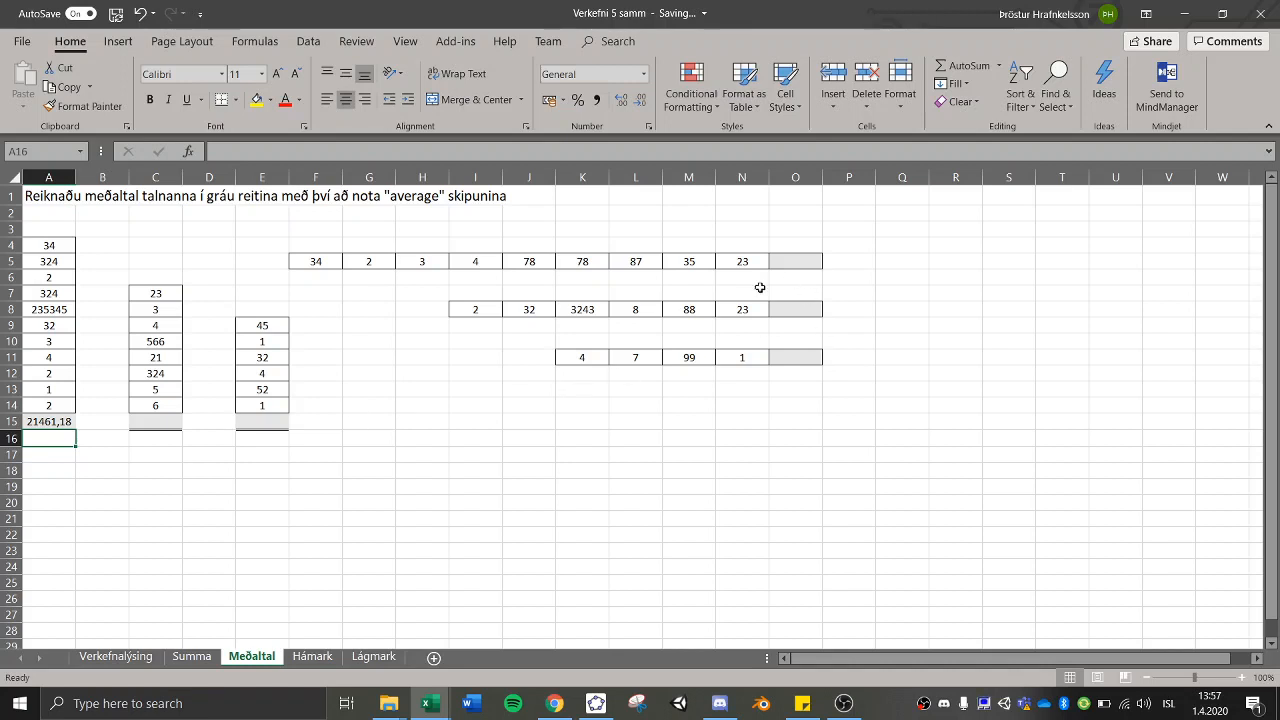
- On the Hámark sheet, enter a MAX formula in A15 covering A4:A14
{"action": "left_click", "coordinate": [312, 656]}
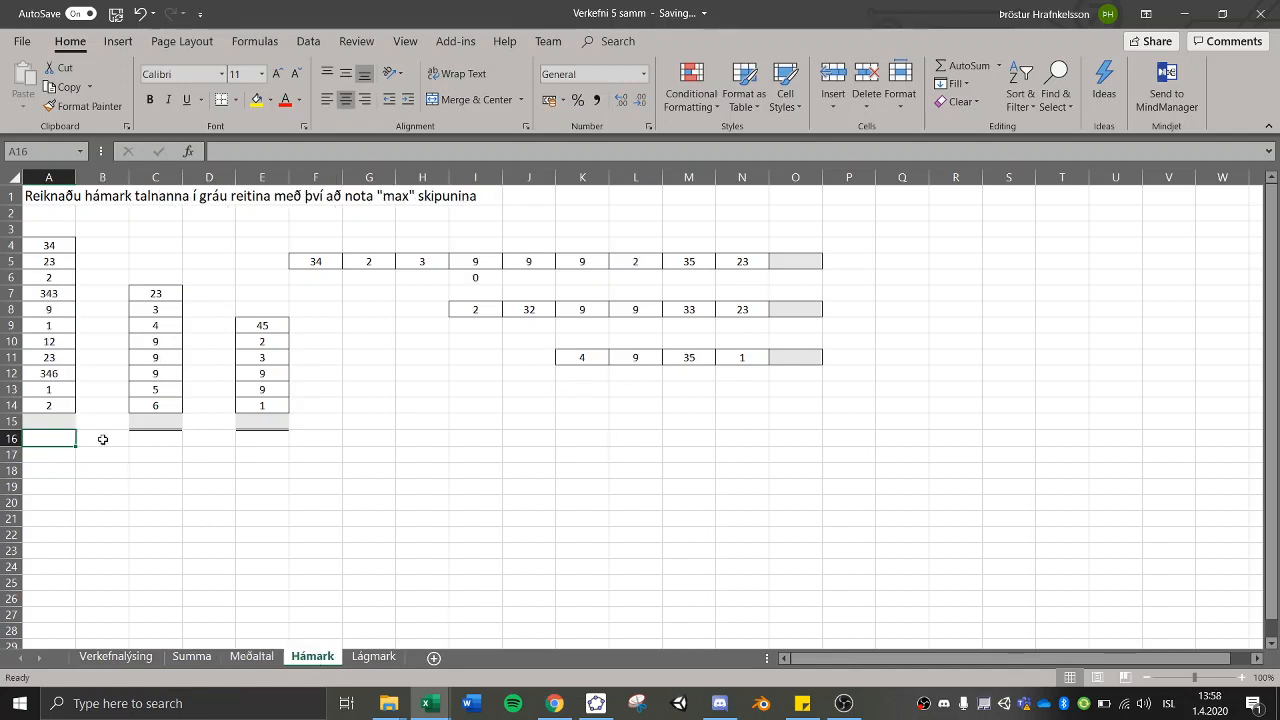
{"action": "left_click", "coordinate": [62, 421]}
{"action": "type", "text": "=max"}
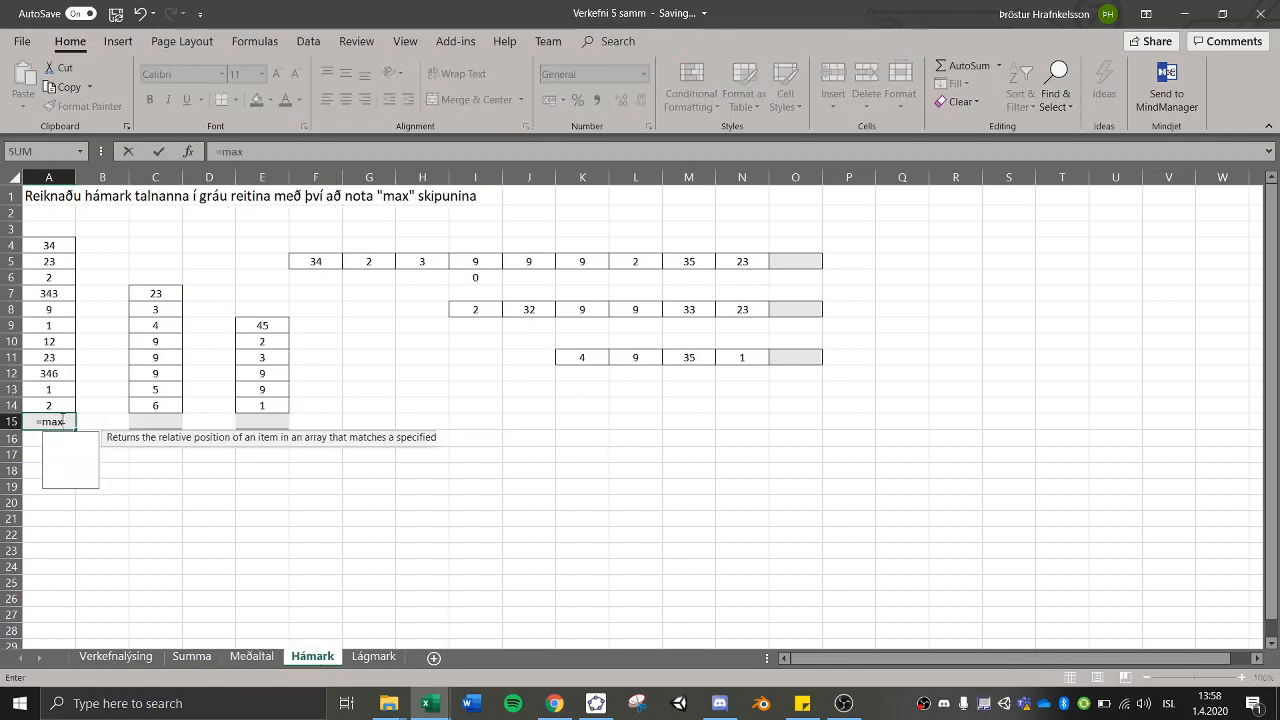
{"action": "type", "text": "("}
{"action": "left_click_drag", "start_coordinate": [62, 405], "coordinate": [60, 245]}
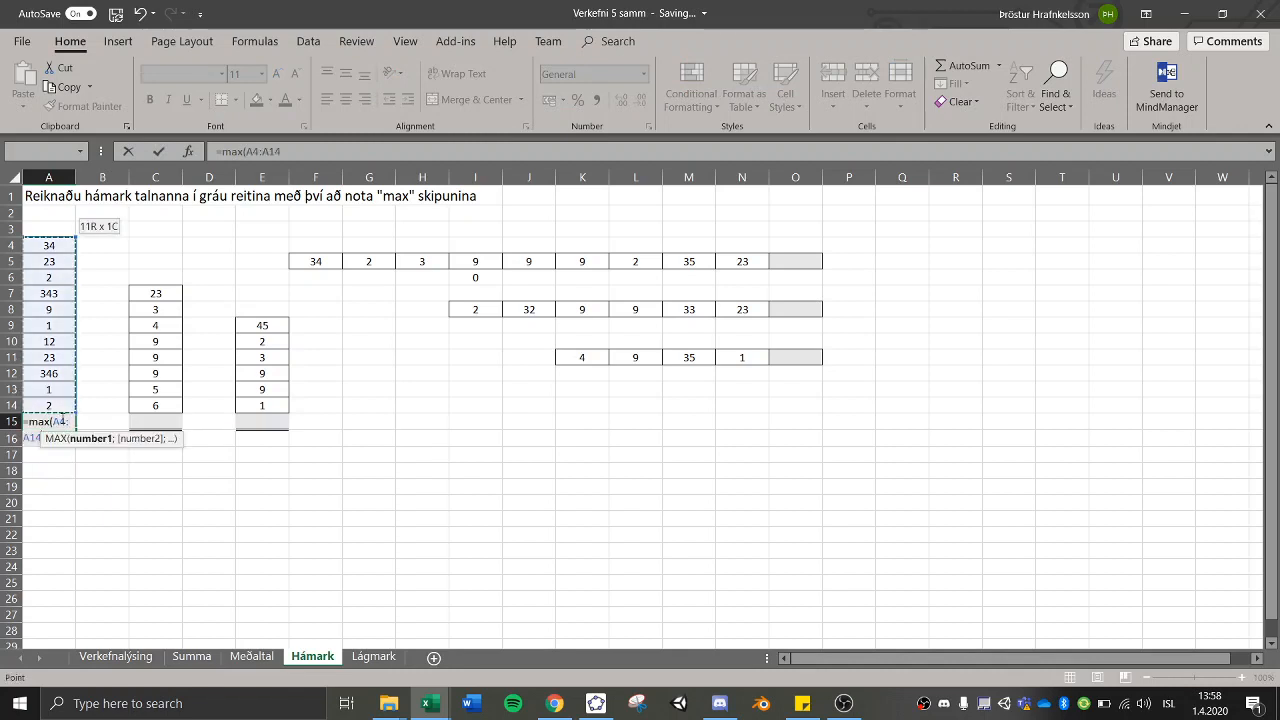
{"action": "key", "text": "Return"}
- On the Lágmark sheet, enter a MIN formula in A15 covering A4:A14
{"action": "left_click", "coordinate": [372, 657]}
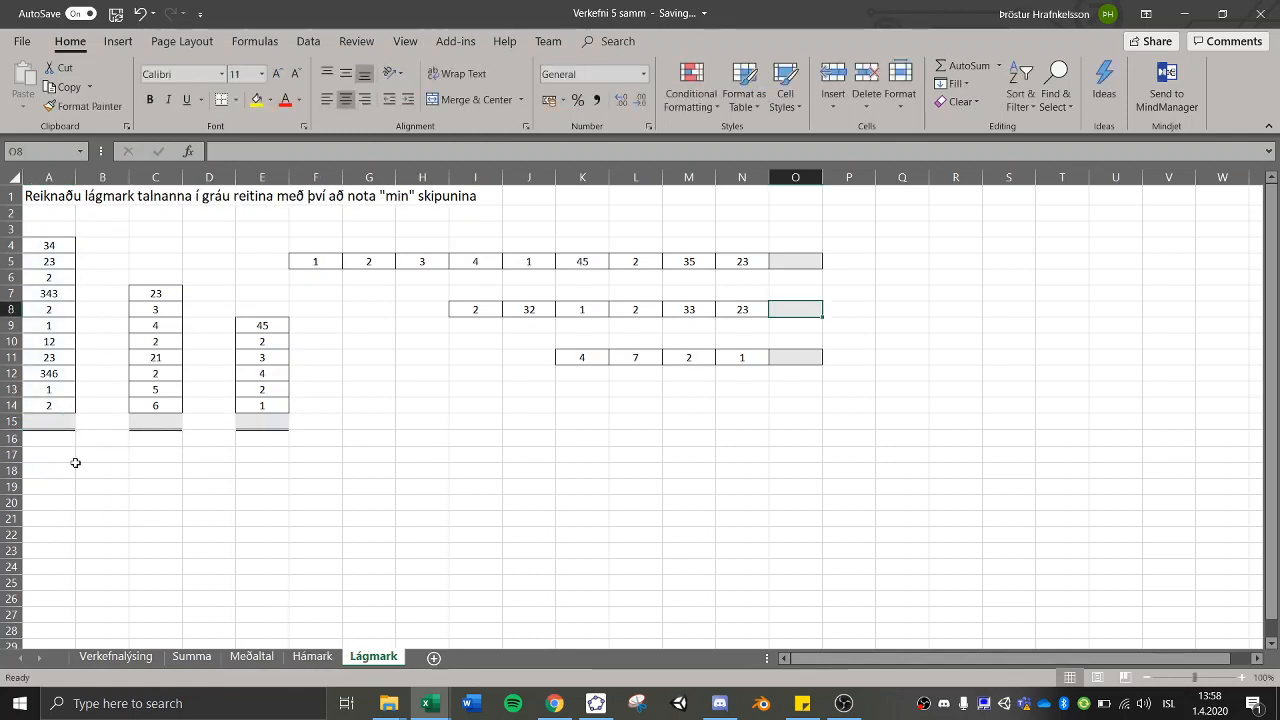
{"action": "left_click", "coordinate": [54, 422]}
{"action": "type", "text": "=min("}
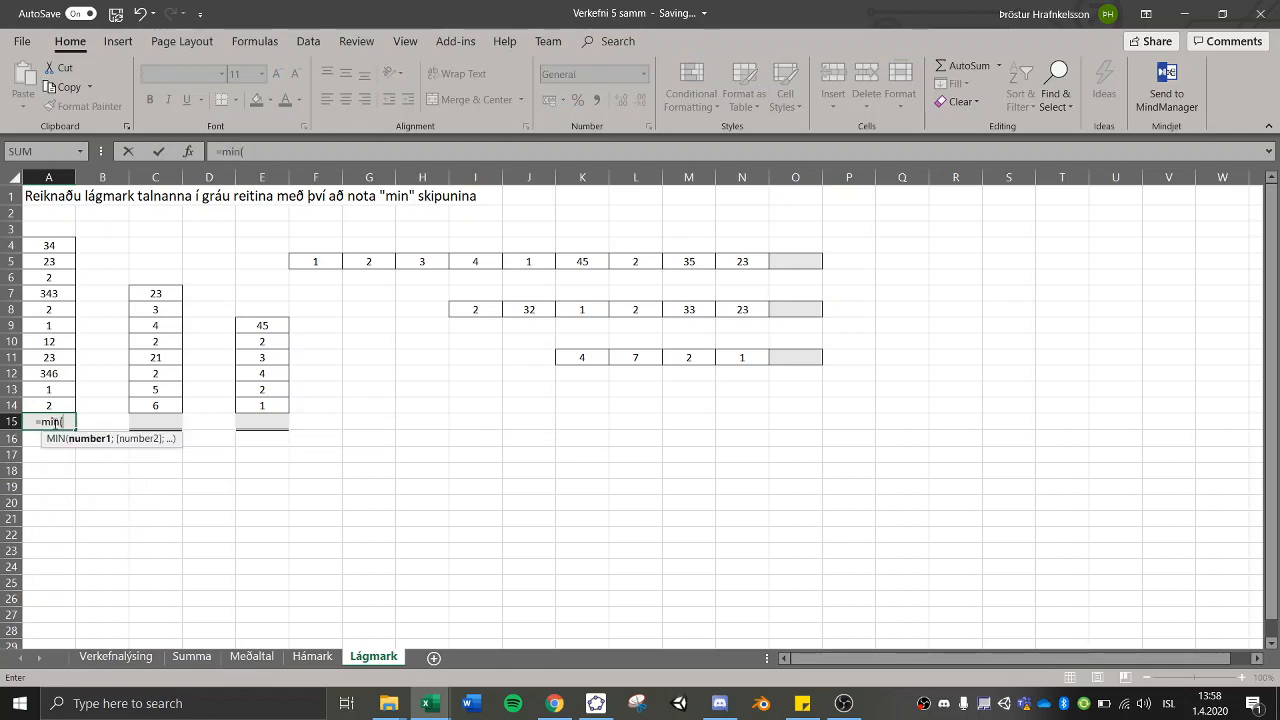
{"action": "key", "text": "Up"}
{"action": "key", "text": "ctrl+shift+Up"}
{"action": "key", "text": "Return"}
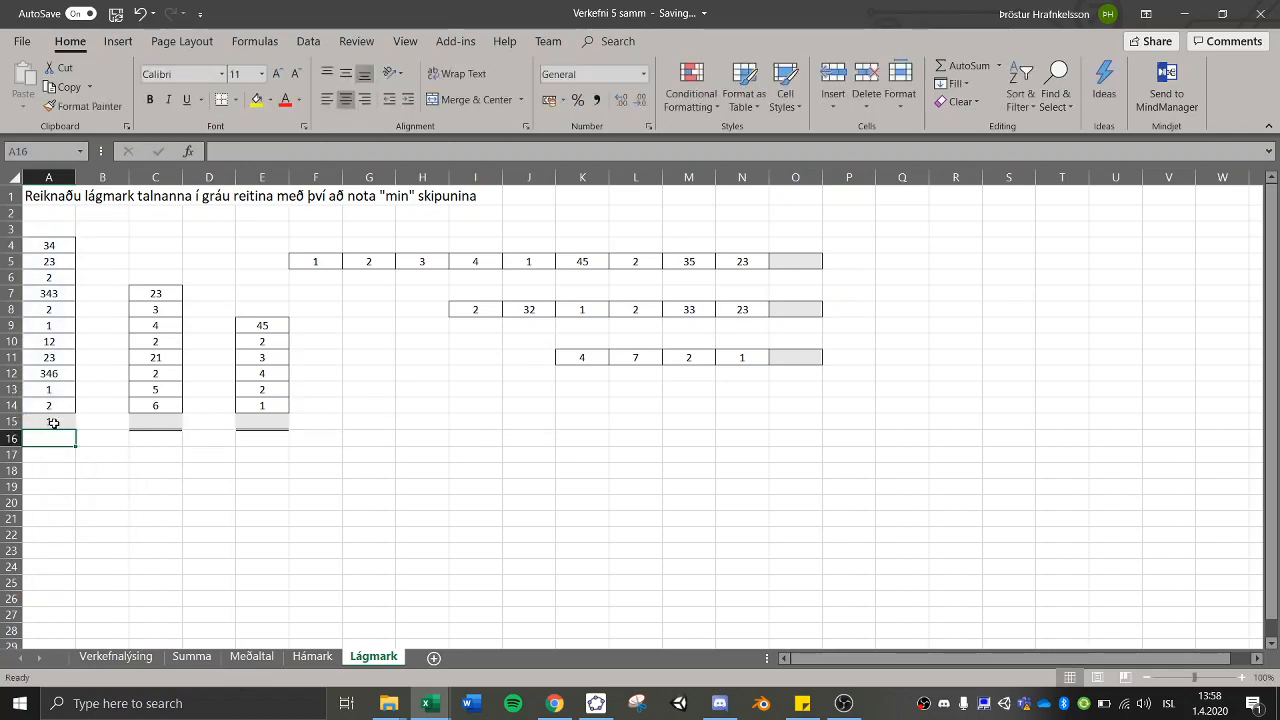
- Switch to the Verkefni 6 hitastig workbook and examine the year rows, month columns and shaded cells for the average, maximum and minimum temperatures
{"action": "mouse_move", "coordinate": [428, 703]}
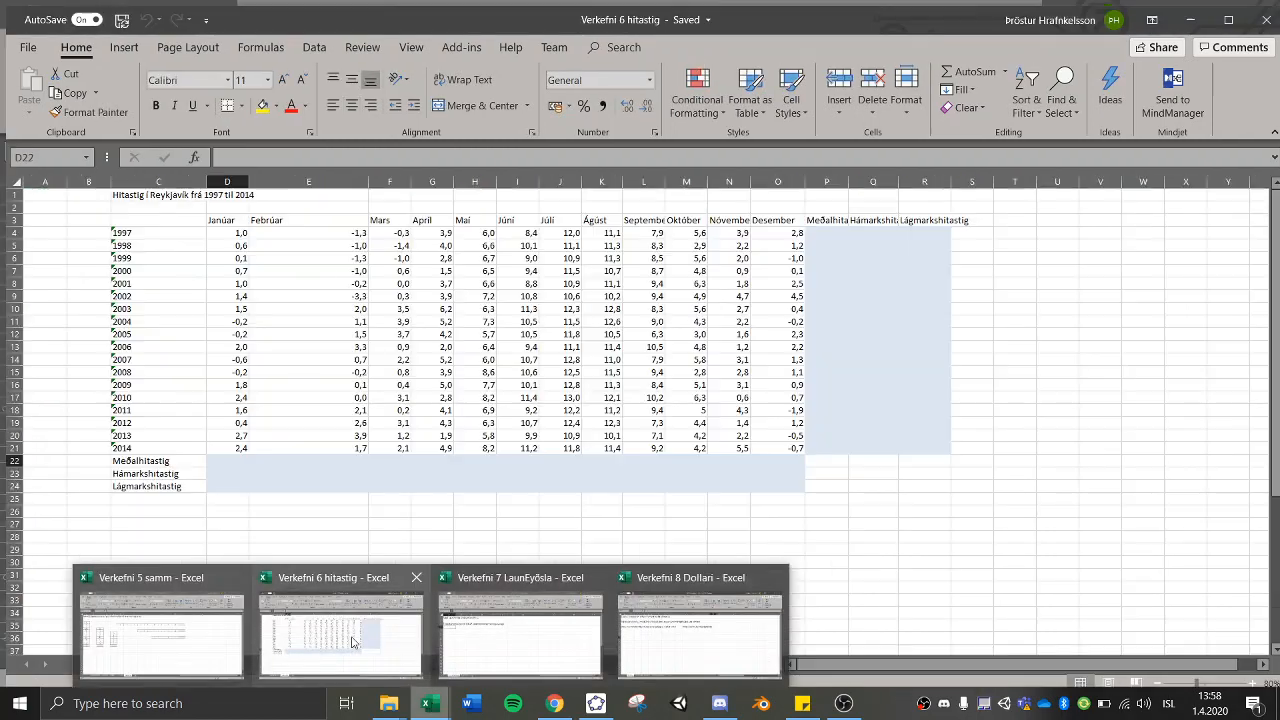
{"action": "left_click", "coordinate": [340, 628]}
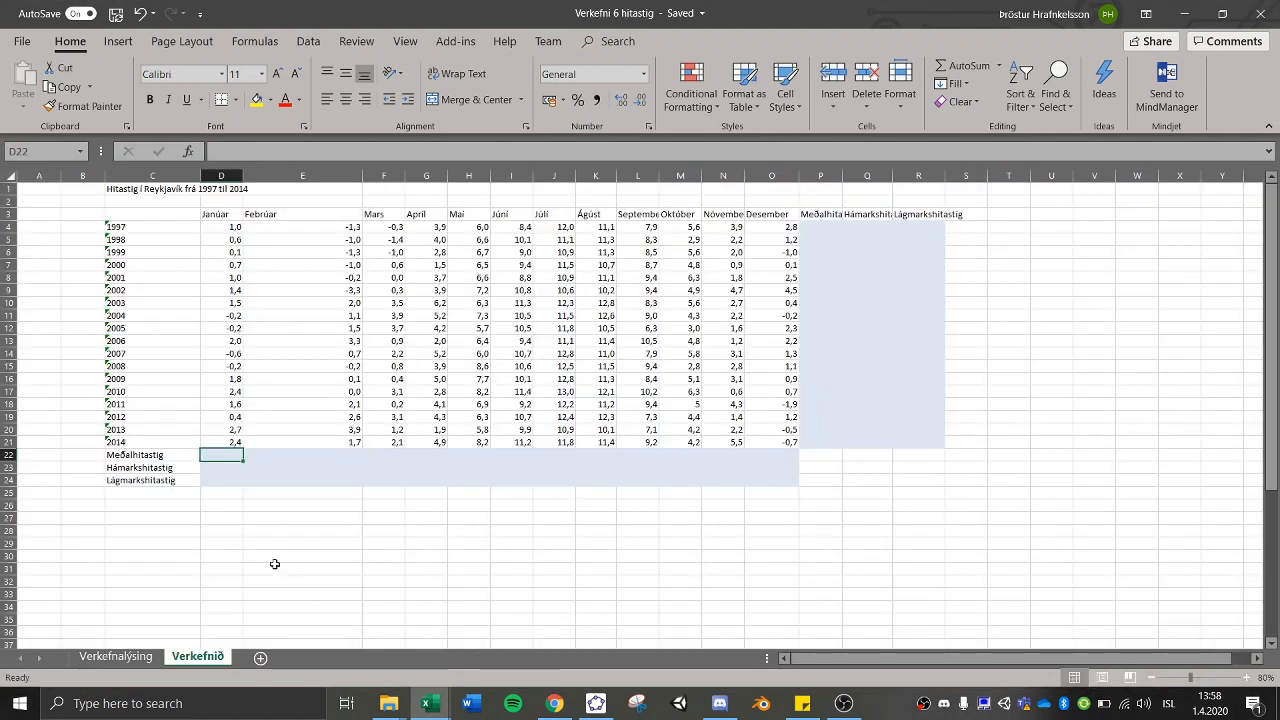
{"action": "left_click", "coordinate": [168, 518]}
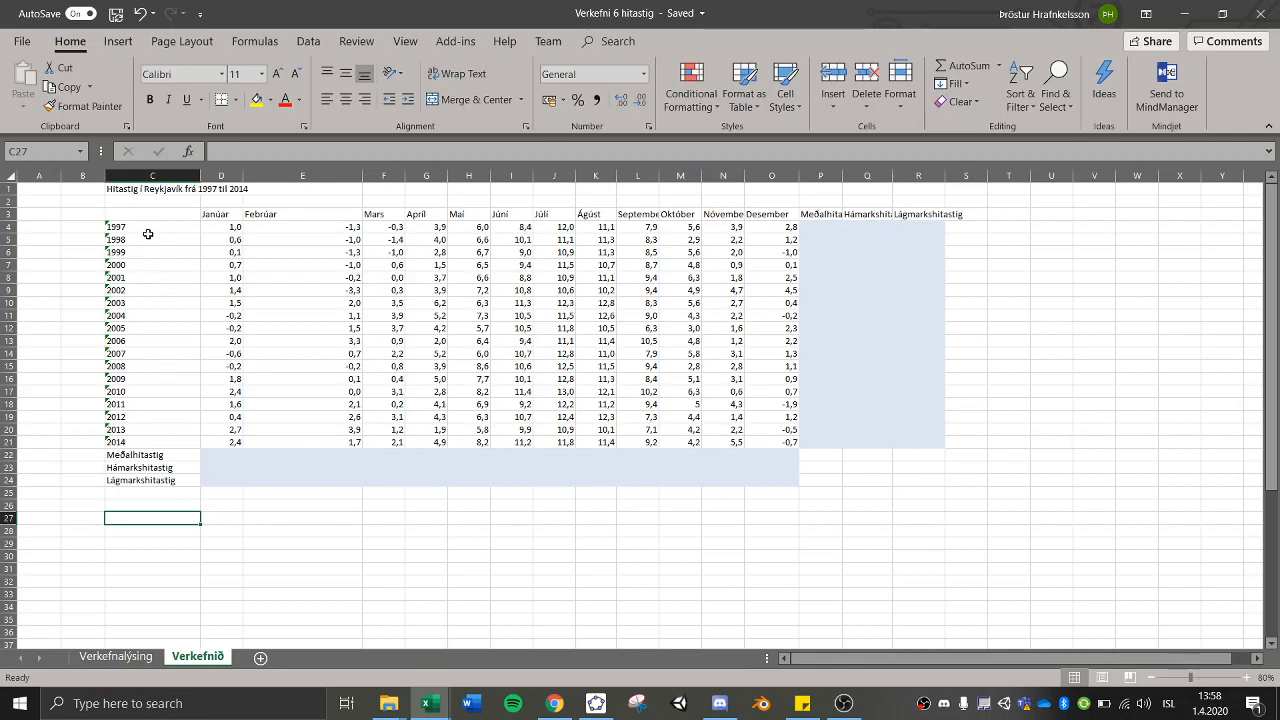
{"action": "left_click_drag", "start_coordinate": [147, 233], "coordinate": [143, 443]}
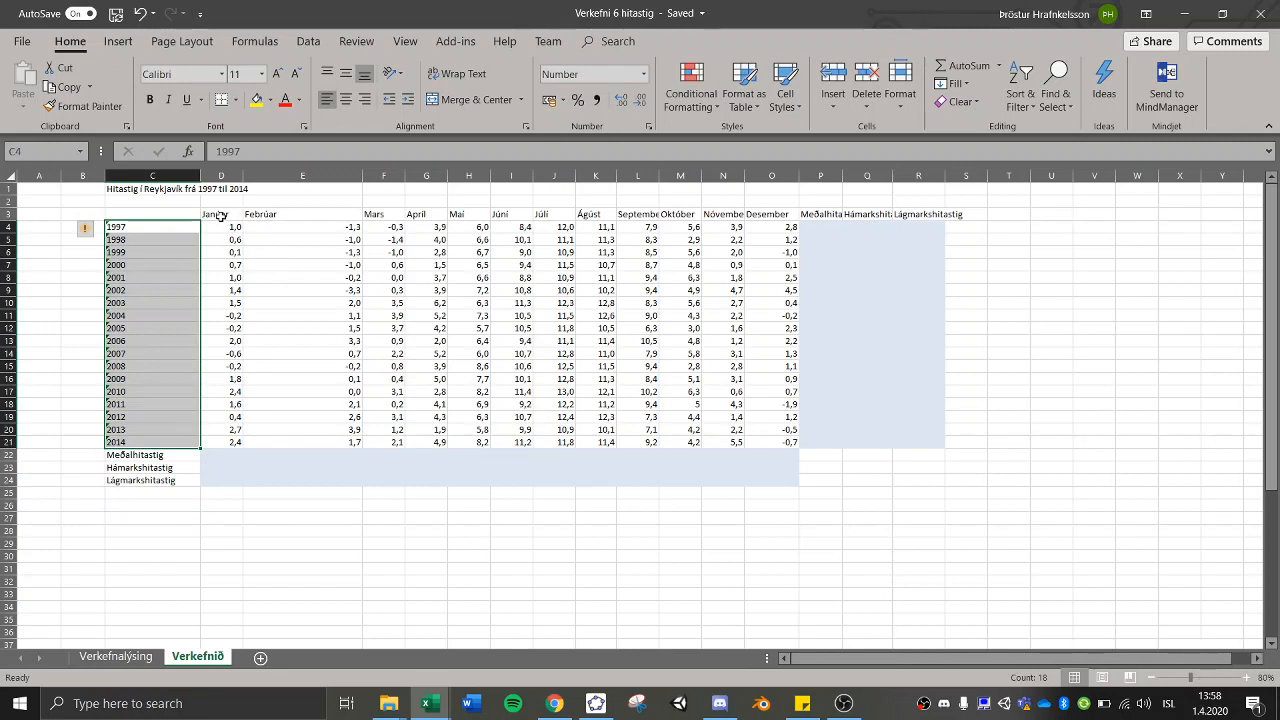
{"action": "left_click_drag", "start_coordinate": [215, 214], "coordinate": [770, 216]}
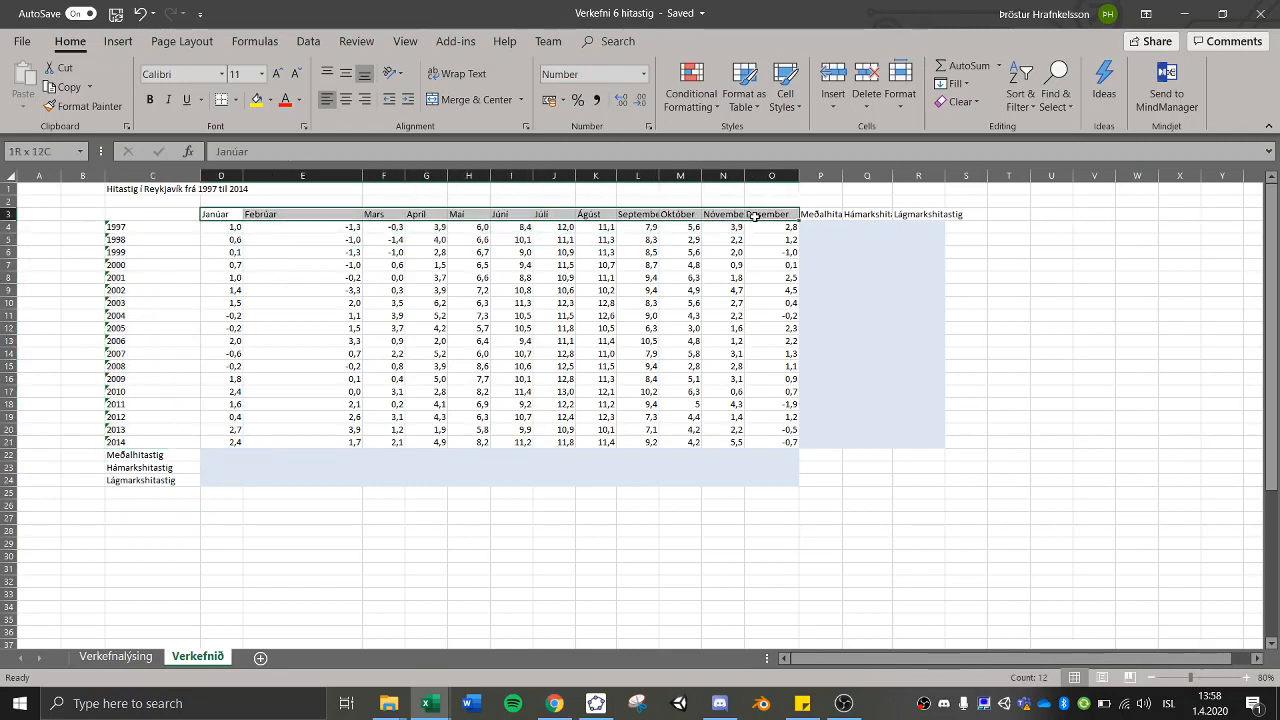
{"action": "left_click", "coordinate": [695, 280]}
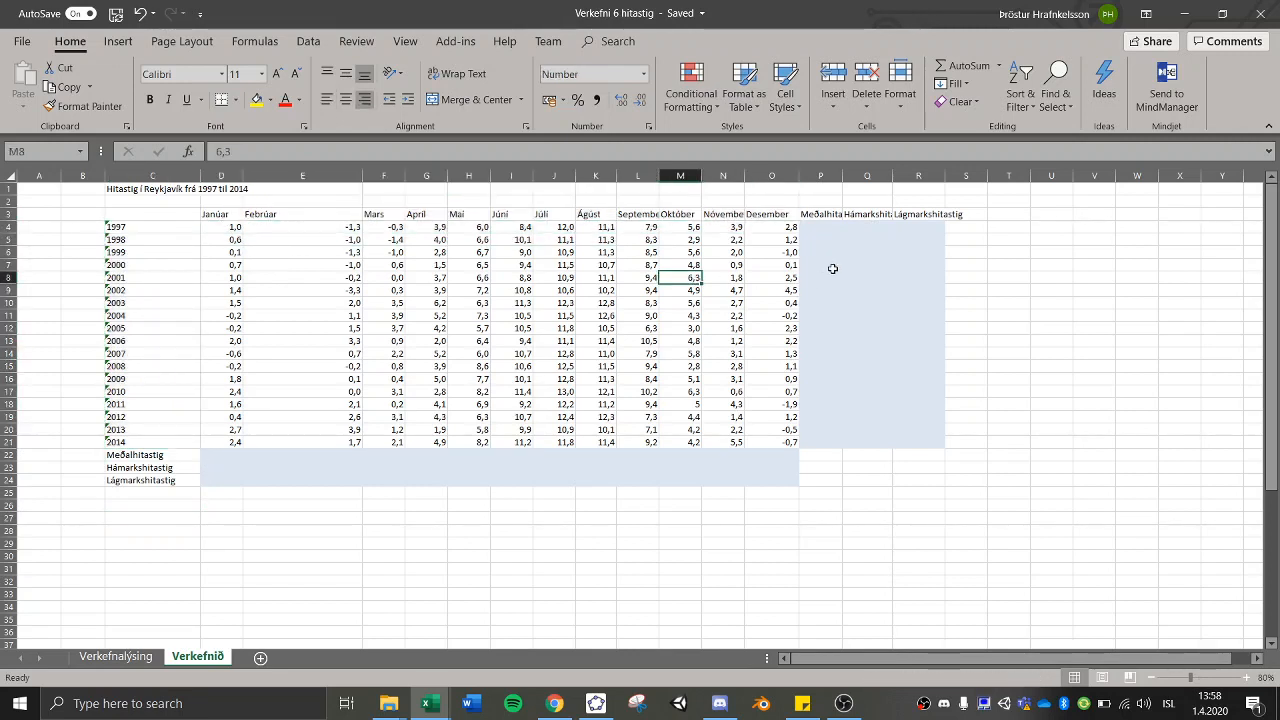
{"action": "left_click", "coordinate": [823, 227]}
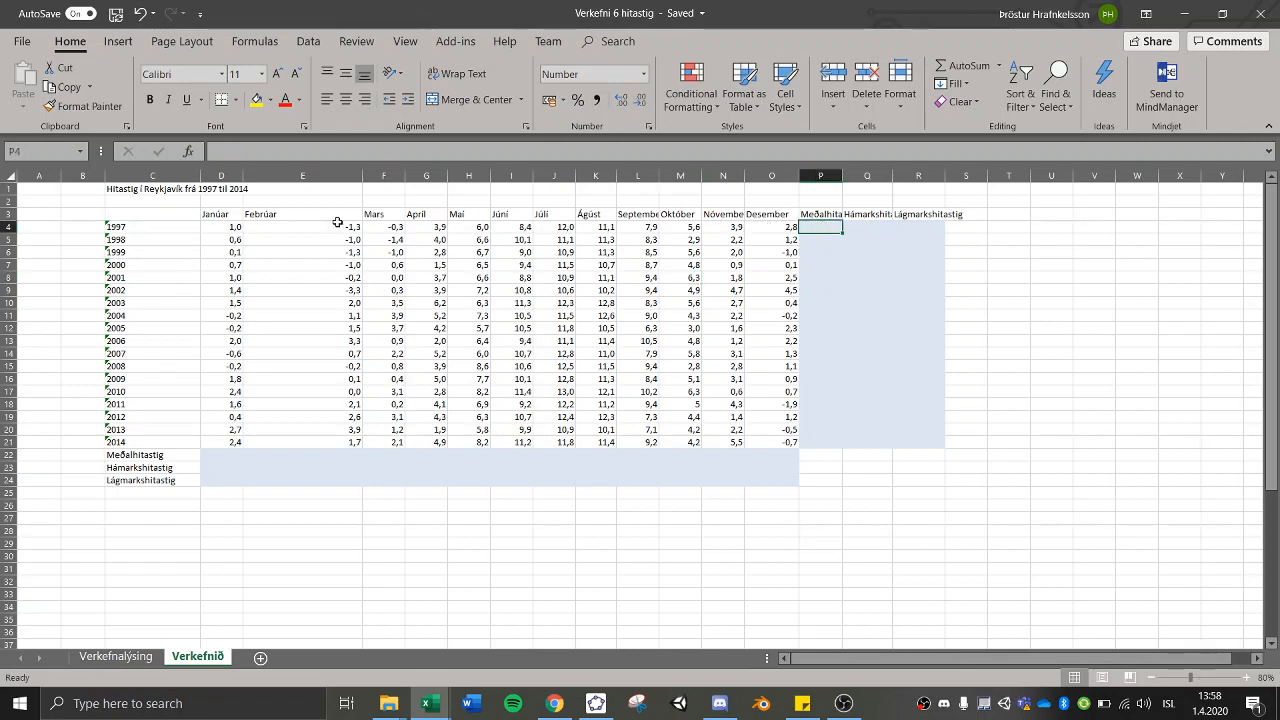
{"action": "left_click_drag", "start_coordinate": [205, 228], "coordinate": [814, 227]}
{"action": "left_click", "coordinate": [820, 227]}
{"action": "left_click", "coordinate": [860, 227]}
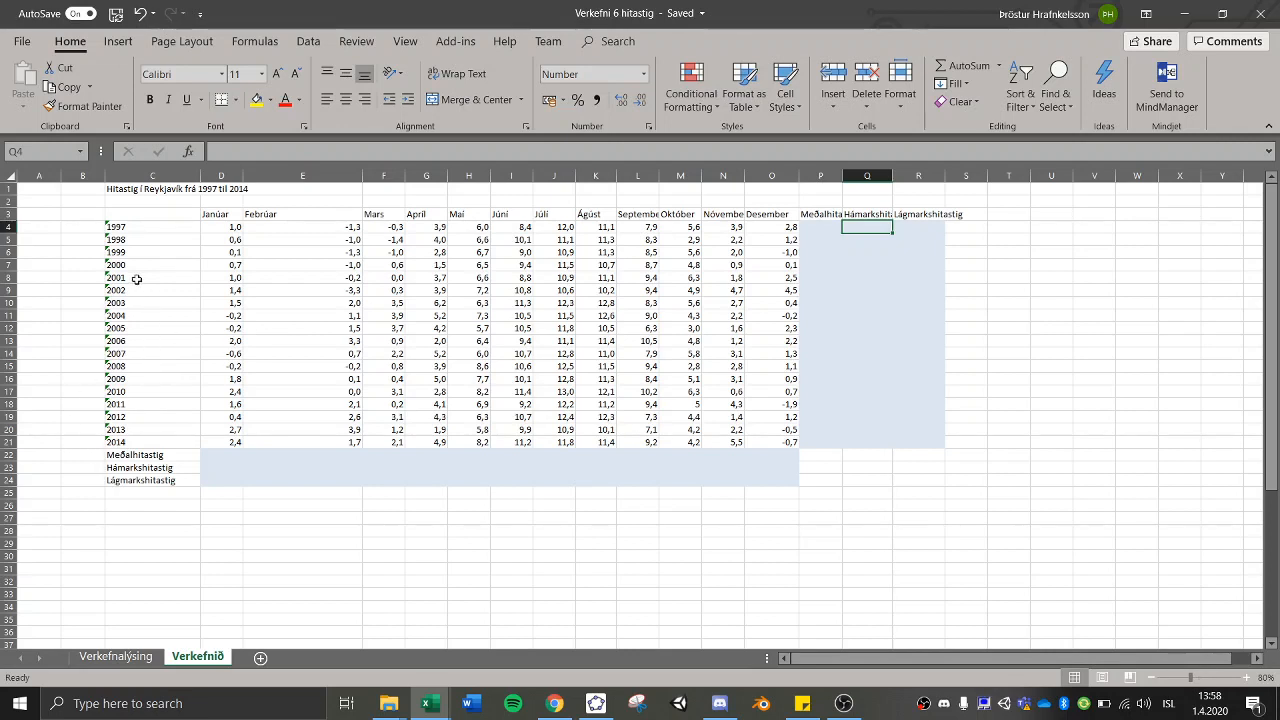
- Delete the two empty columns A and B in front of the temperature table
{"action": "left_click", "coordinate": [80, 175]}
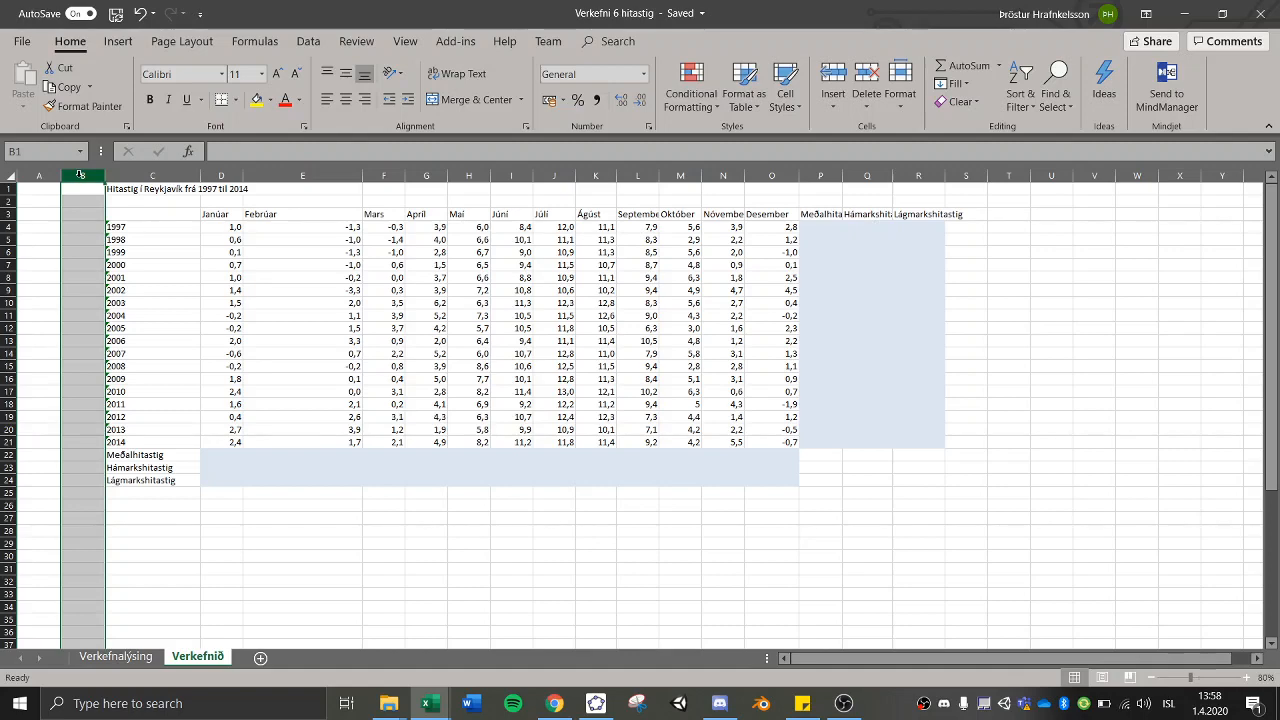
{"action": "right_click", "coordinate": [80, 175]}
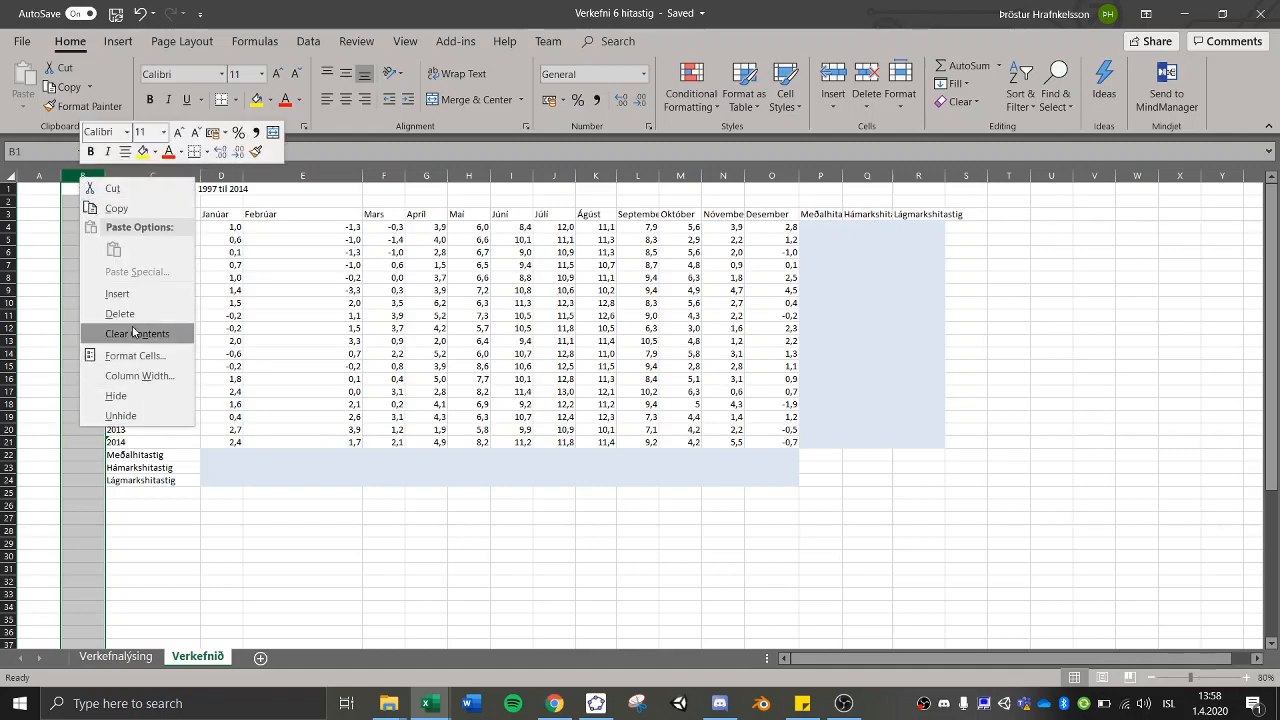
{"action": "left_click", "coordinate": [120, 313]}
{"action": "left_click", "coordinate": [36, 175]}
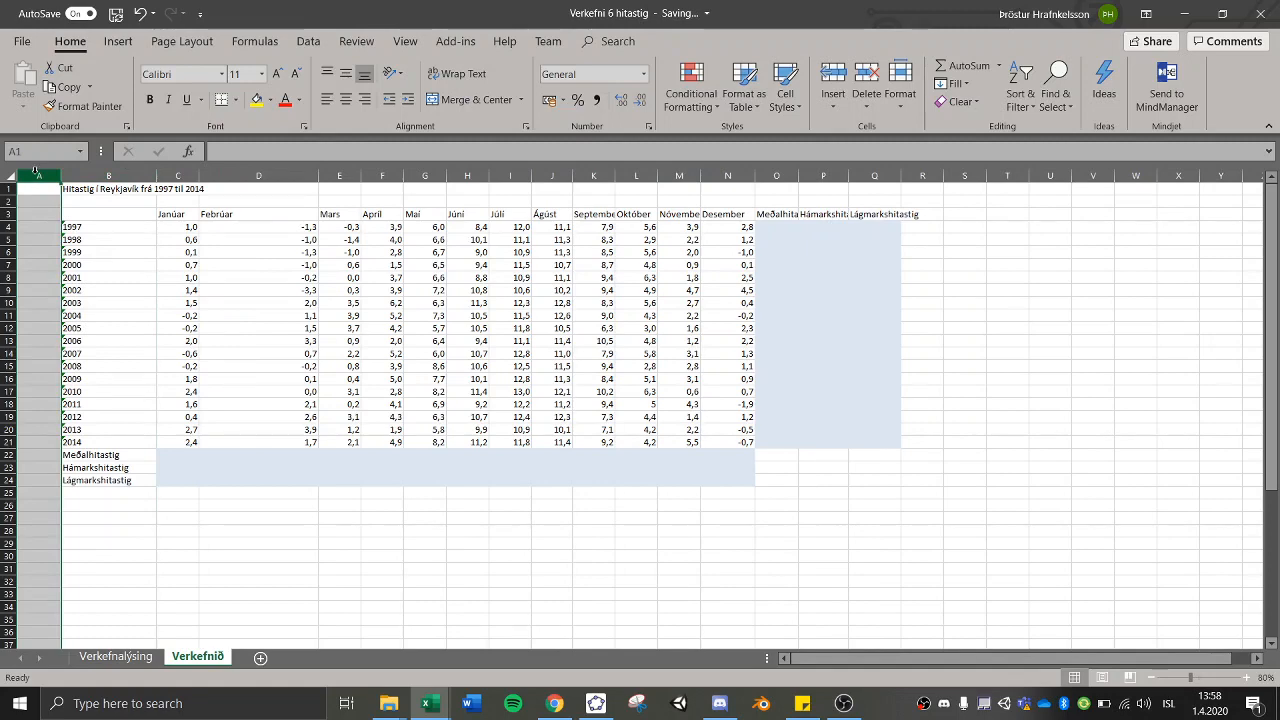
{"action": "right_click", "coordinate": [36, 175]}
{"action": "left_click", "coordinate": [77, 311]}
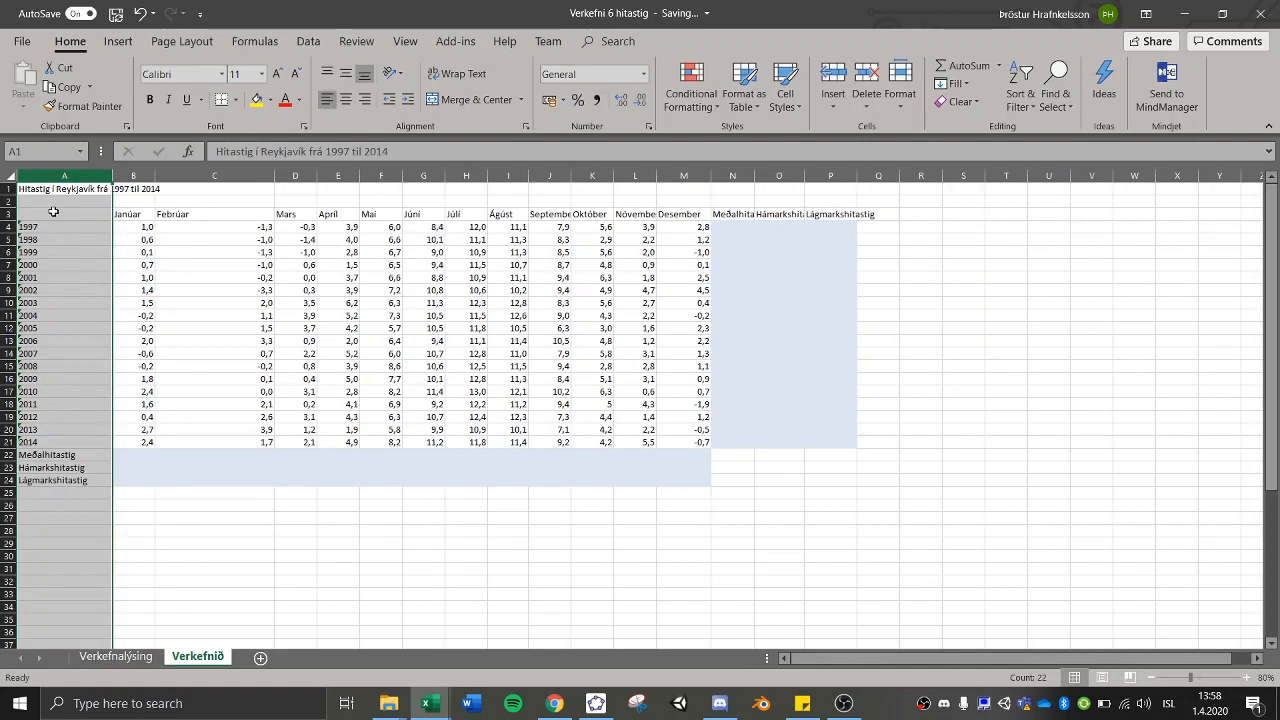
- Center the contents of the temperature table in the range A2:P26 horizontally
{"action": "left_click_drag", "start_coordinate": [44, 203], "coordinate": [853, 508]}
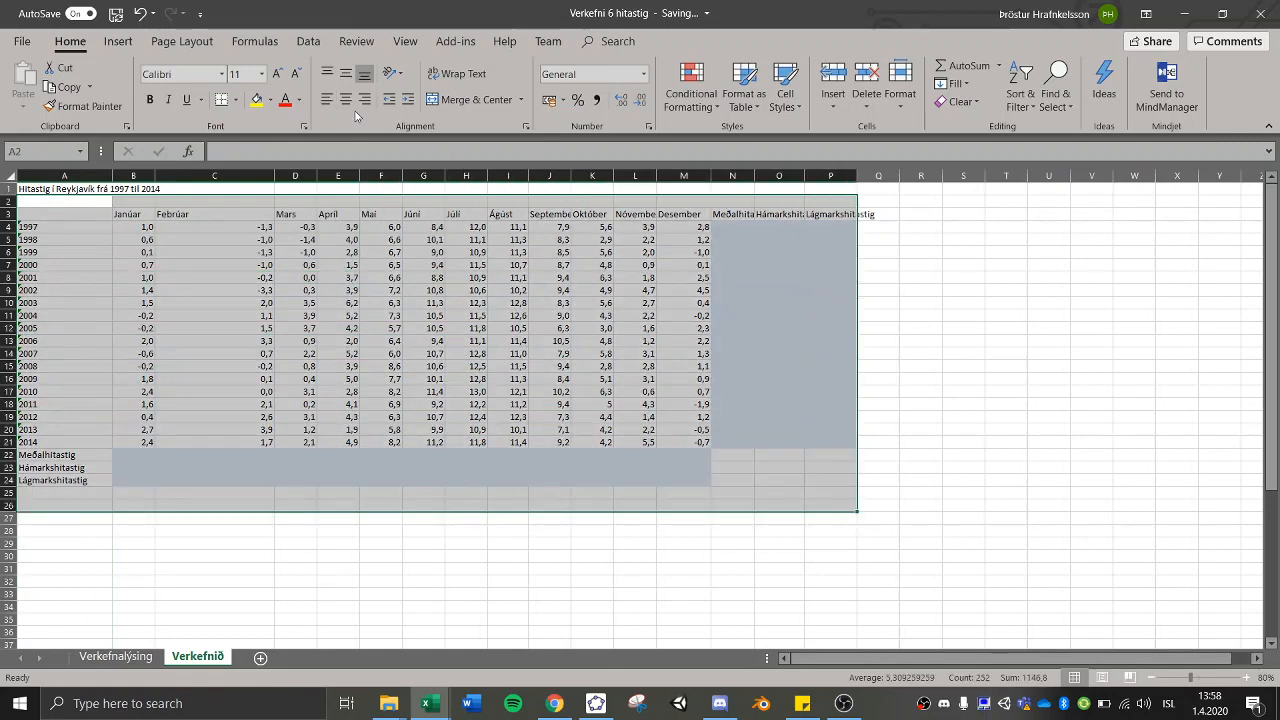
{"action": "left_click", "coordinate": [349, 107]}
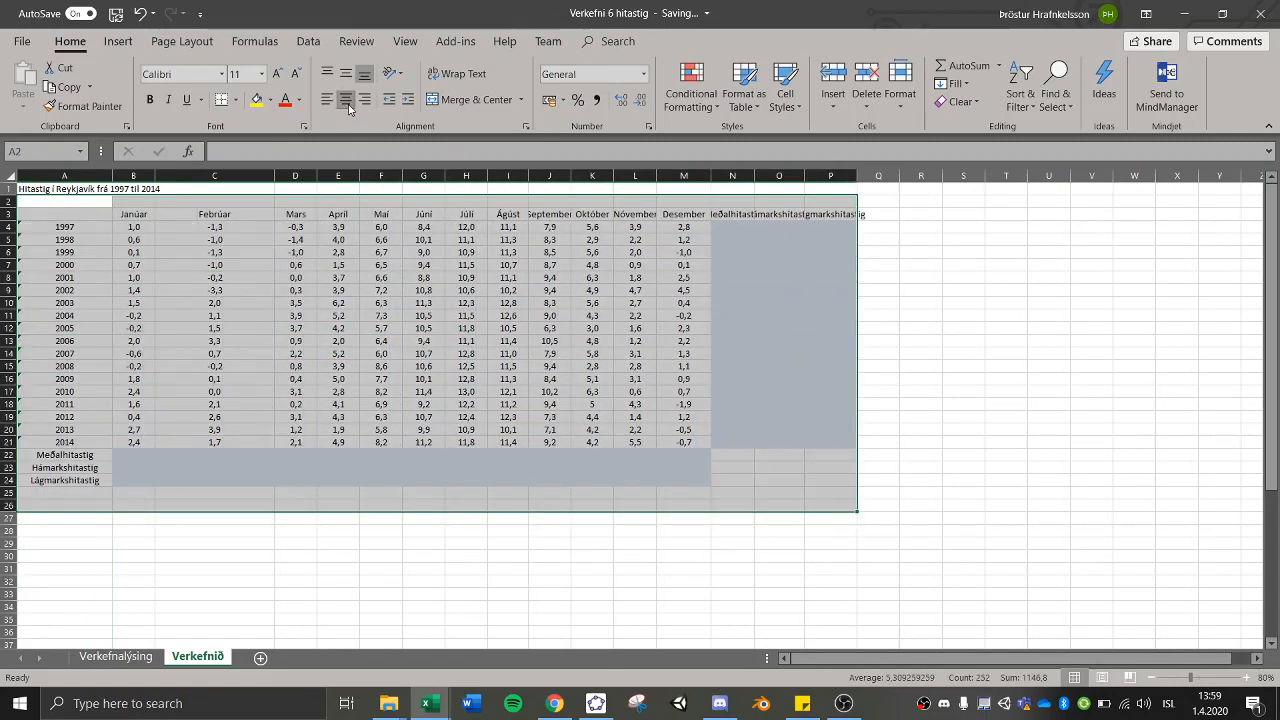
{"action": "left_click", "coordinate": [297, 252]}
- Narrow the Febrúar column and widen the September, Nóvember, Meðalhitastig, Hámarkshitastig and Lágmarkshitastig columns to fit their headings
{"action": "left_click_drag", "start_coordinate": [275, 176], "coordinate": [226, 176]}
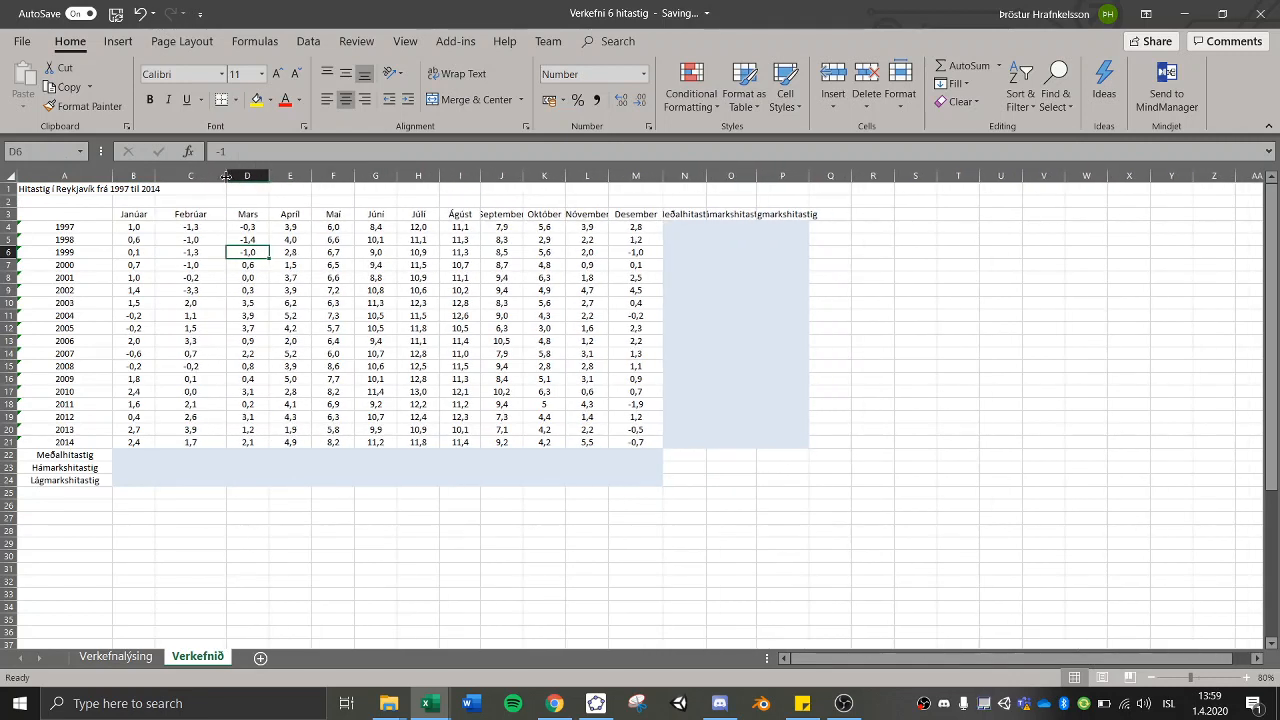
{"action": "left_click_drag", "start_coordinate": [523, 171], "coordinate": [535, 176]}
{"action": "left_click_drag", "start_coordinate": [620, 176], "coordinate": [628, 176]}
{"action": "left_click_drag", "start_coordinate": [726, 176], "coordinate": [817, 176]}
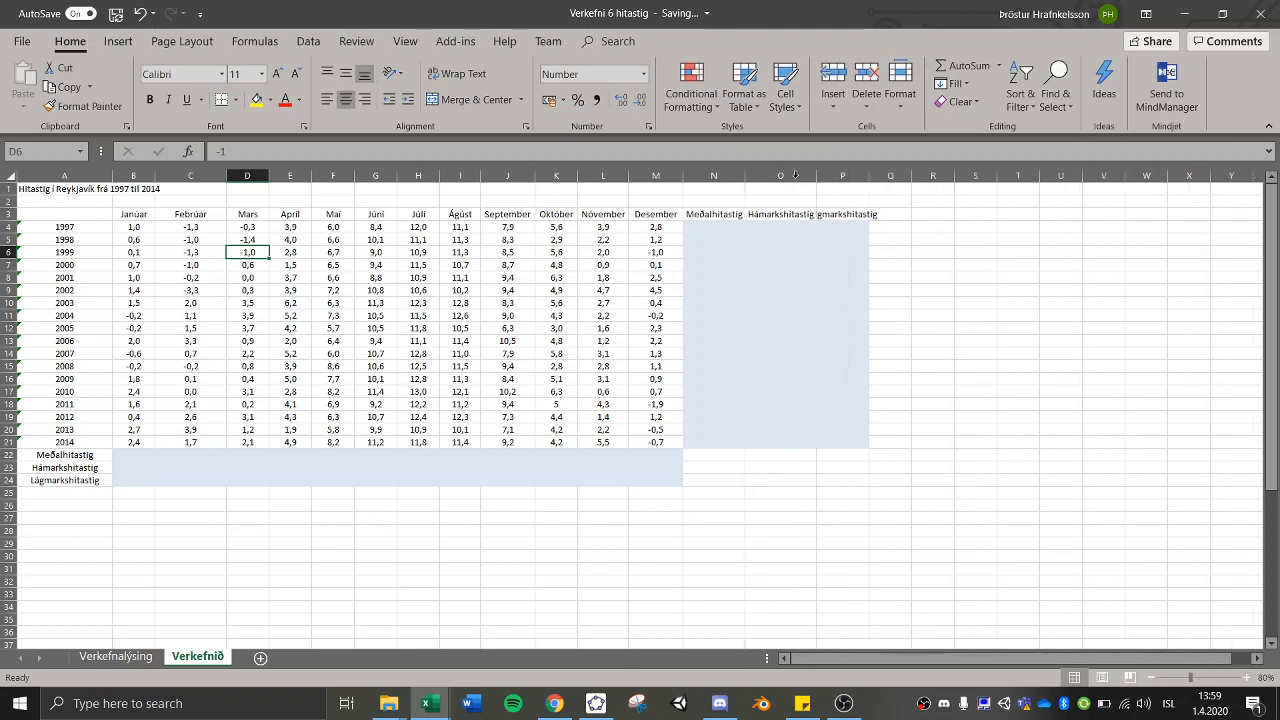
{"action": "double_click", "coordinate": [868, 175]}
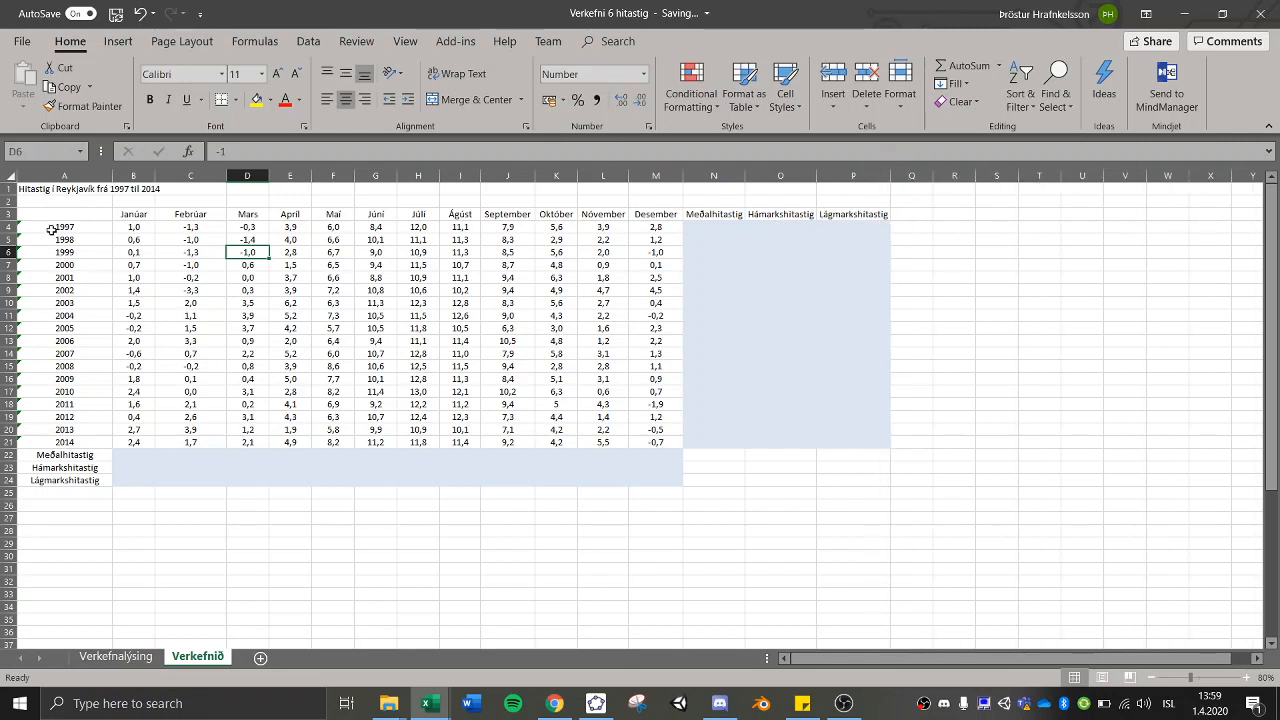
- Apply all borders to the temperature table in the range A3:P24
{"action": "mouse_move", "coordinate": [68, 218]}
{"action": "left_mouse_down"}
{"action": "mouse_move", "coordinate": [62, 254]}
{"action": "mouse_move", "coordinate": [706, 477]}
{"action": "mouse_move", "coordinate": [843, 489]}
{"action": "left_mouse_up"}
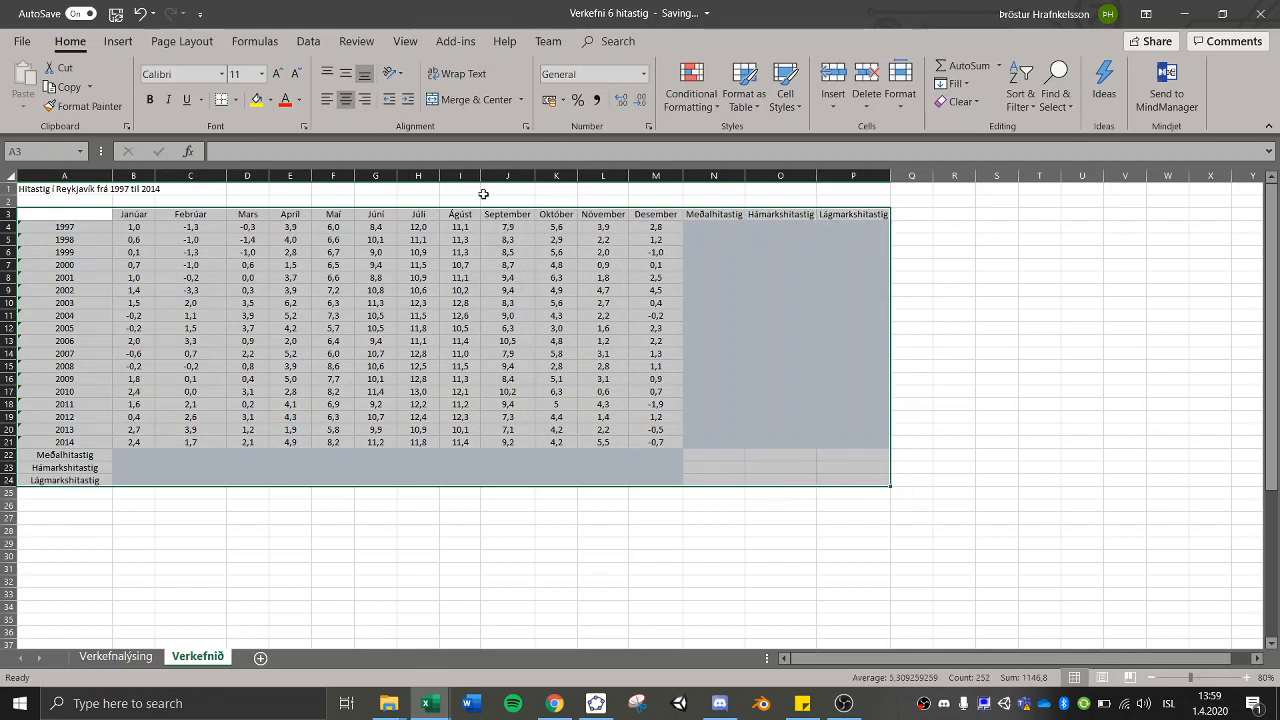
{"action": "left_click", "coordinate": [236, 100]}
{"action": "left_click", "coordinate": [268, 243]}
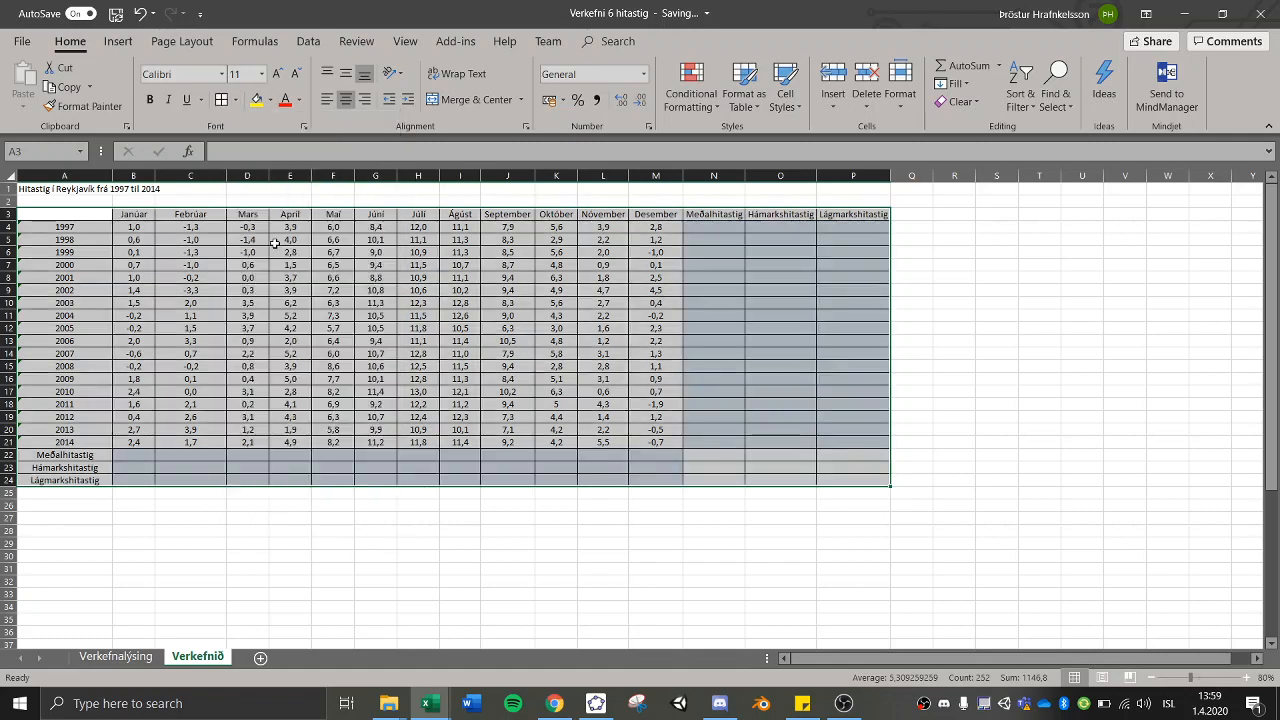
{"action": "left_click", "coordinate": [459, 278]}
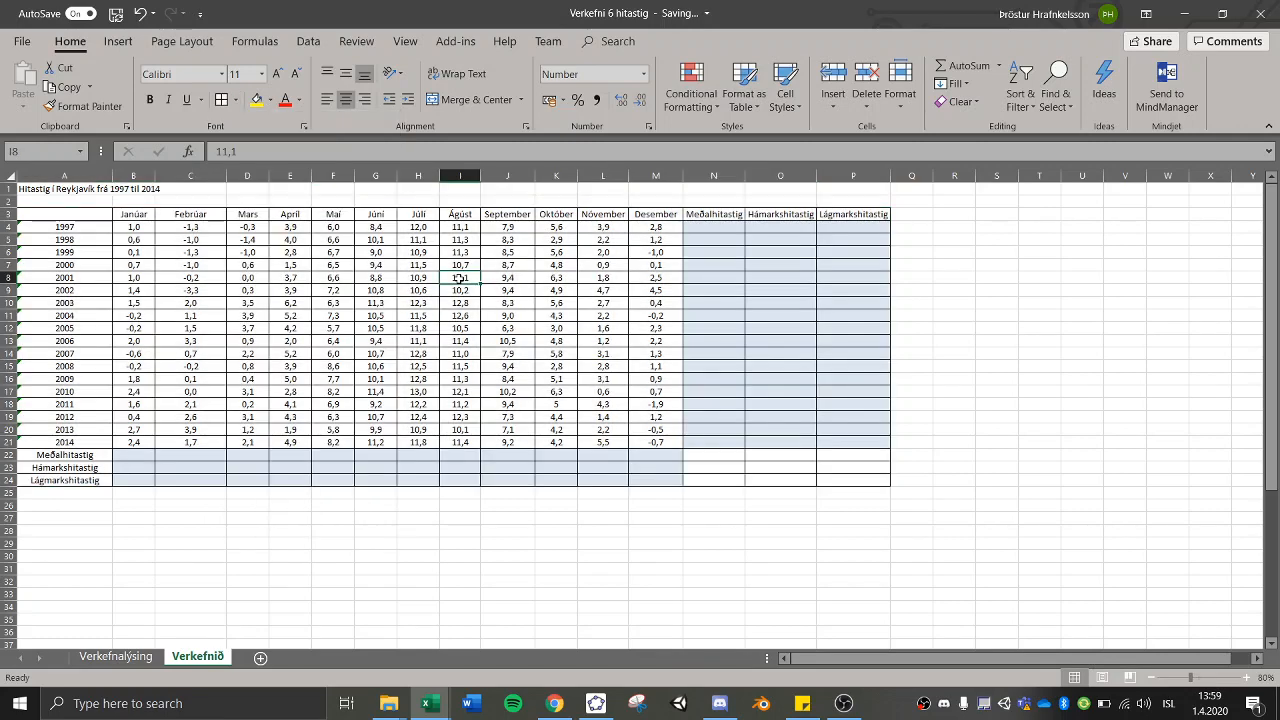
- Make the month and result headings in B3:P3 bold
{"action": "left_click", "coordinate": [135, 216]}
{"action": "key", "text": "ctrl+shift+Right"}
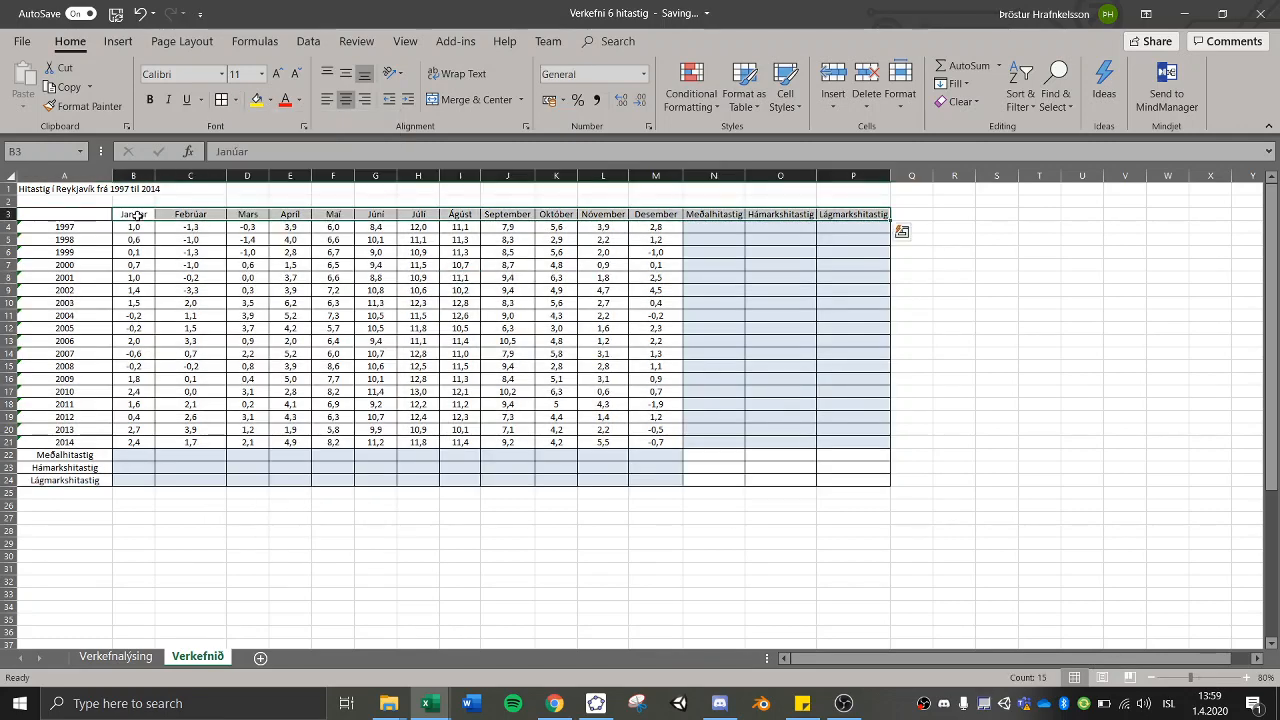
{"action": "key", "text": "ctrl+b"}
{"action": "left_click", "coordinate": [378, 251]}
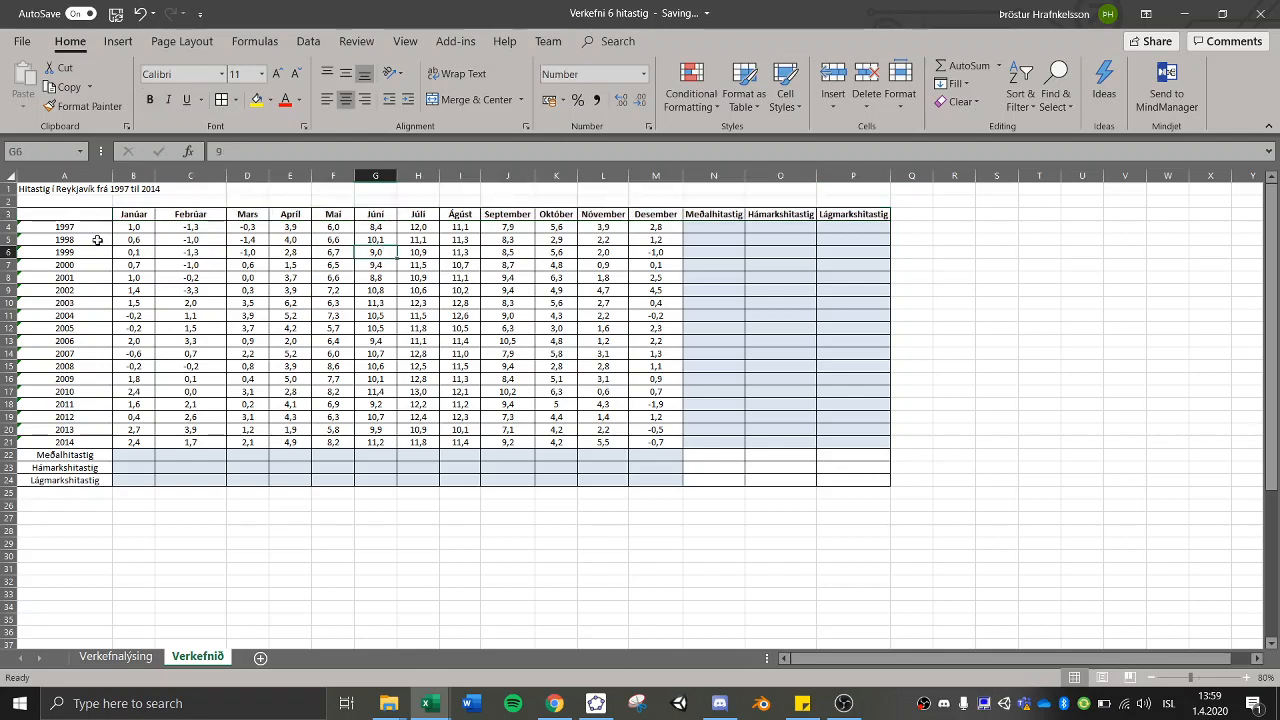
- Make the year and result labels in A4:A24 bold and fit the Janúar column's width to its contents
{"action": "left_click_drag", "start_coordinate": [88, 227], "coordinate": [66, 481]}
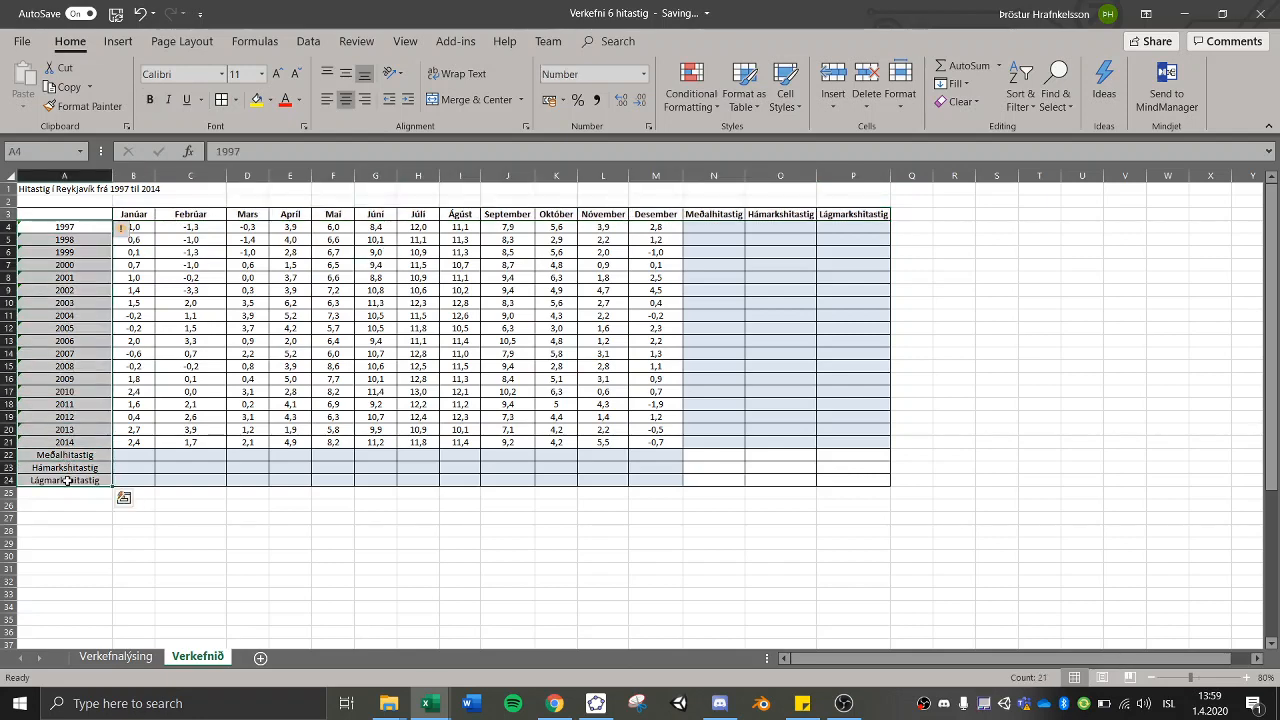
{"action": "key", "text": "ctrl+b"}
{"action": "left_click", "coordinate": [211, 416]}
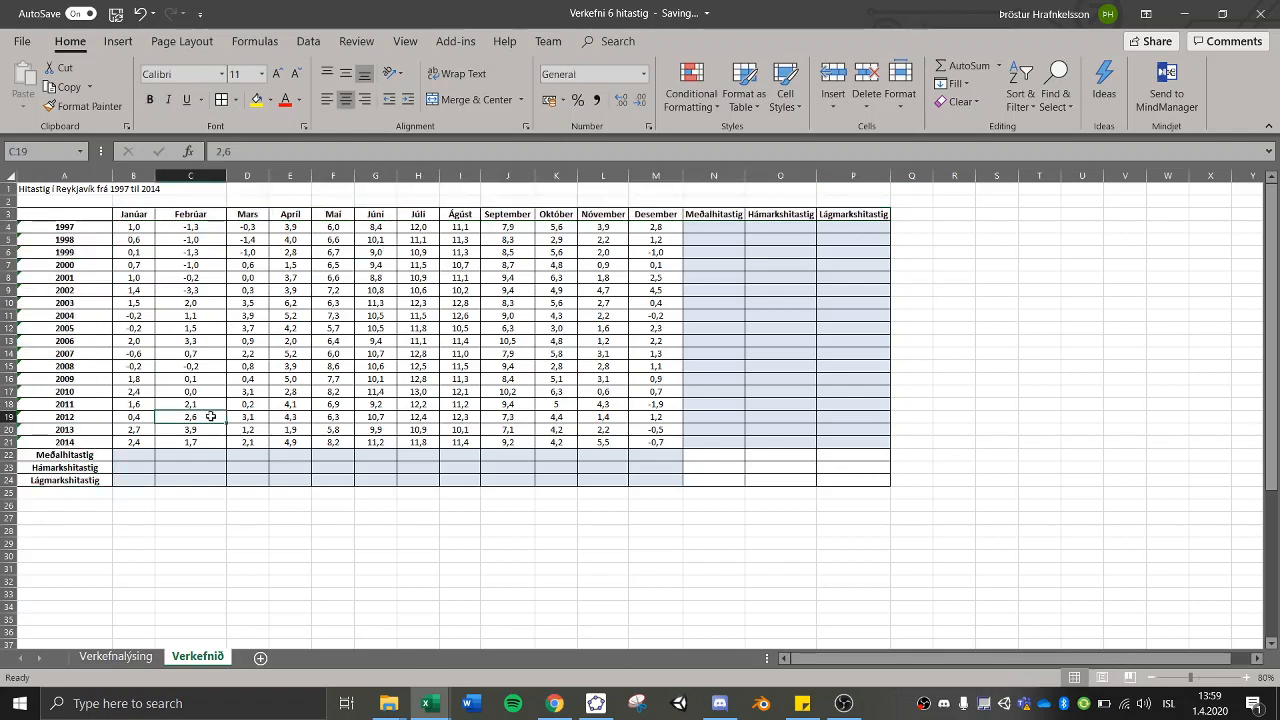
{"action": "double_click", "coordinate": [154, 175]}
- Calculate the 1997 average temperature in N4 with =AVERAGE(B4:M4) and fill the formula down to N21
{"action": "left_click", "coordinate": [711, 226]}
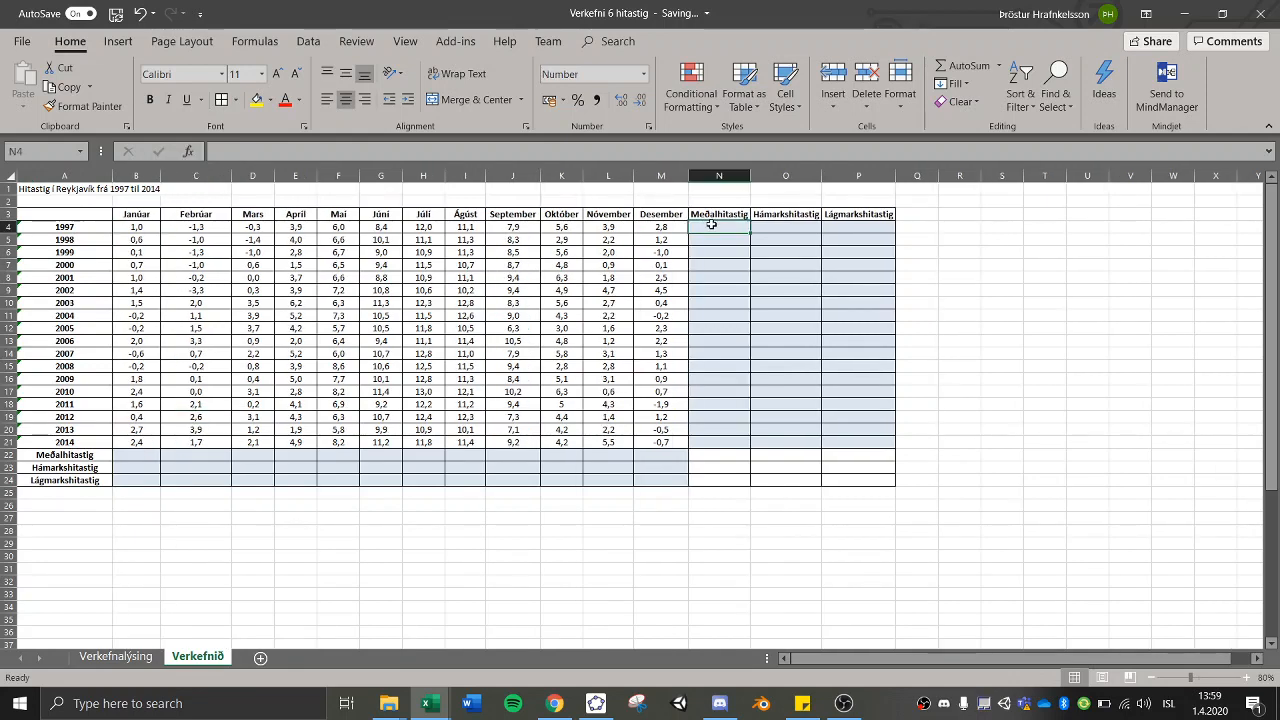
{"action": "type", "text": "=average("}
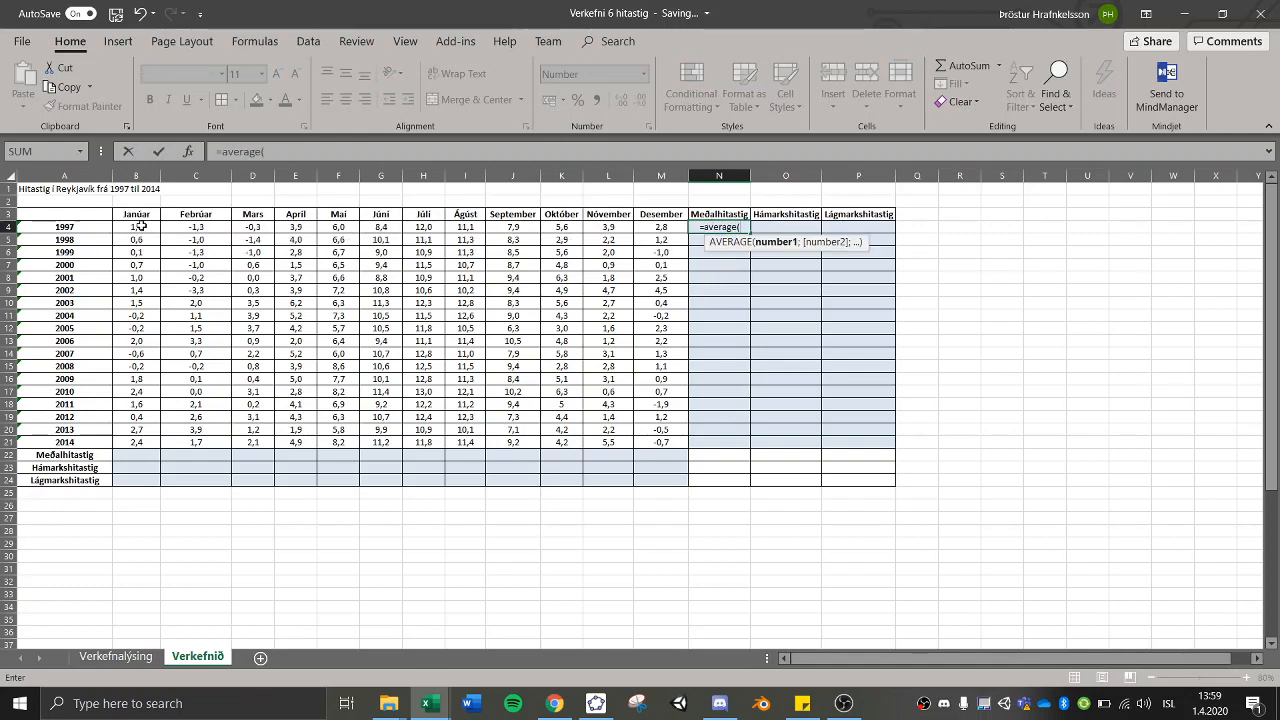
{"action": "left_click_drag", "start_coordinate": [138, 227], "coordinate": [643, 228]}
{"action": "key", "text": "Tab"}
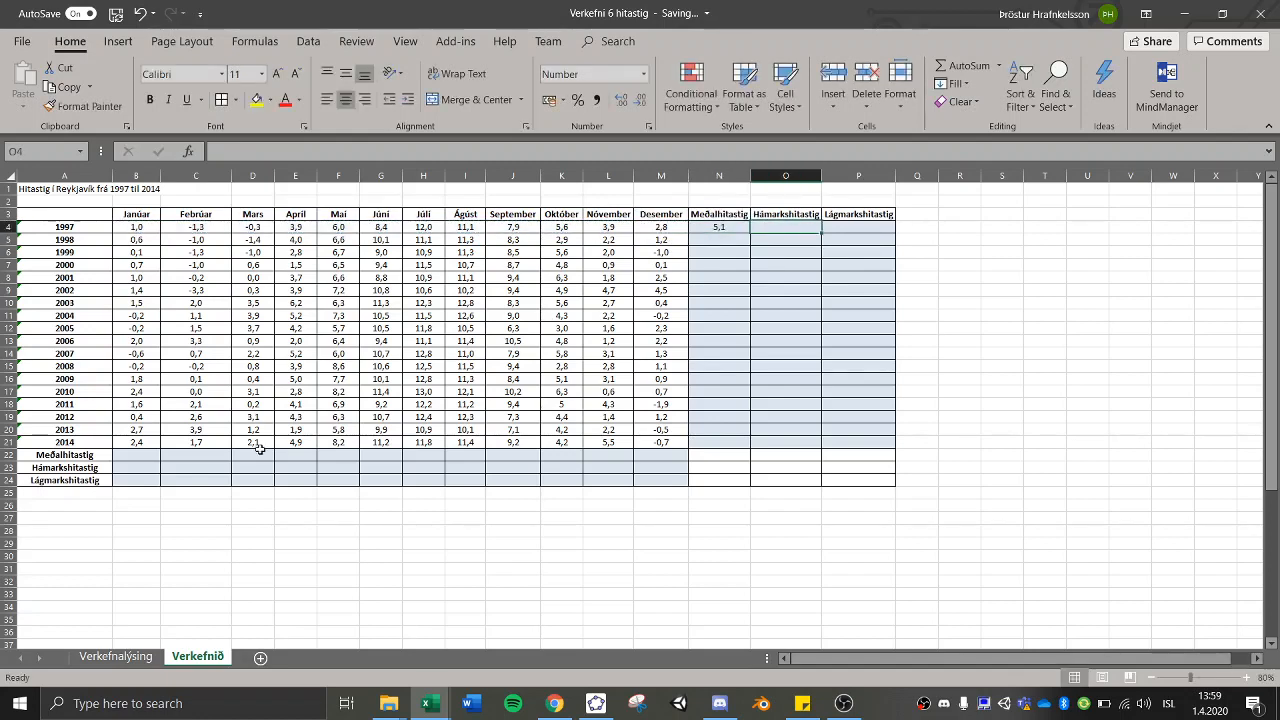
{"action": "left_click", "coordinate": [721, 229]}
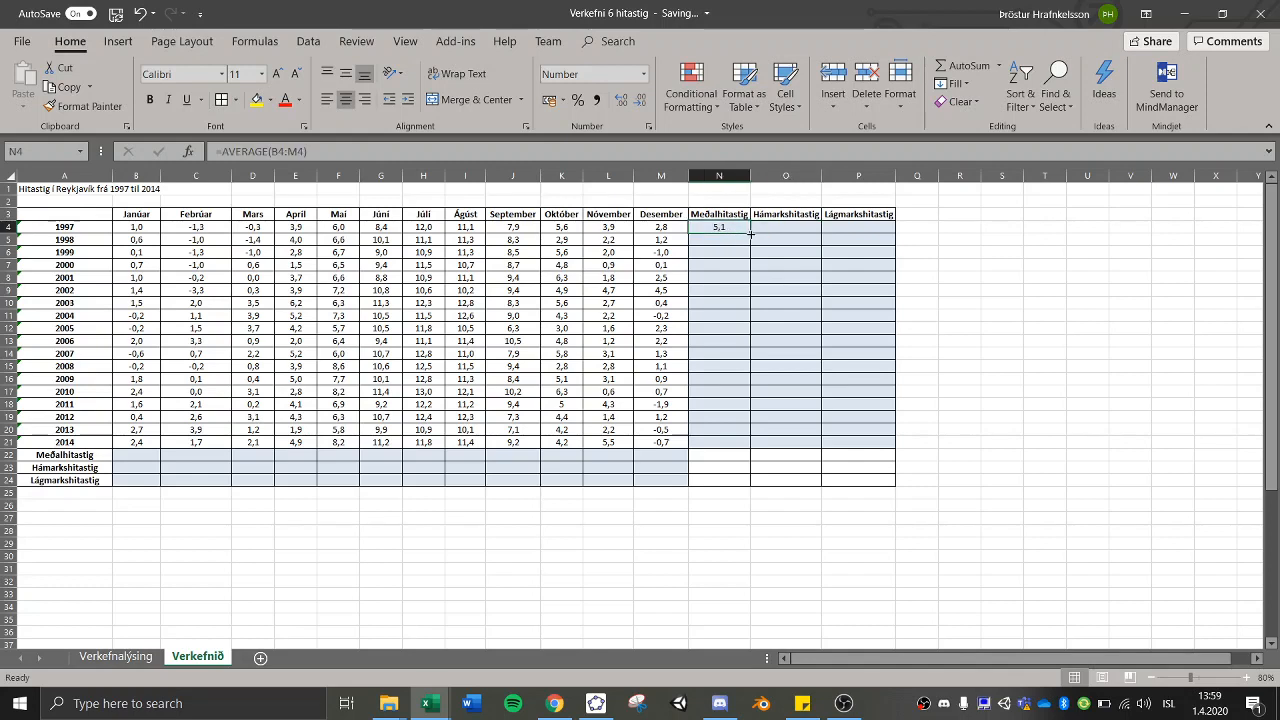
{"action": "left_click_drag", "start_coordinate": [750, 234], "coordinate": [745, 444]}
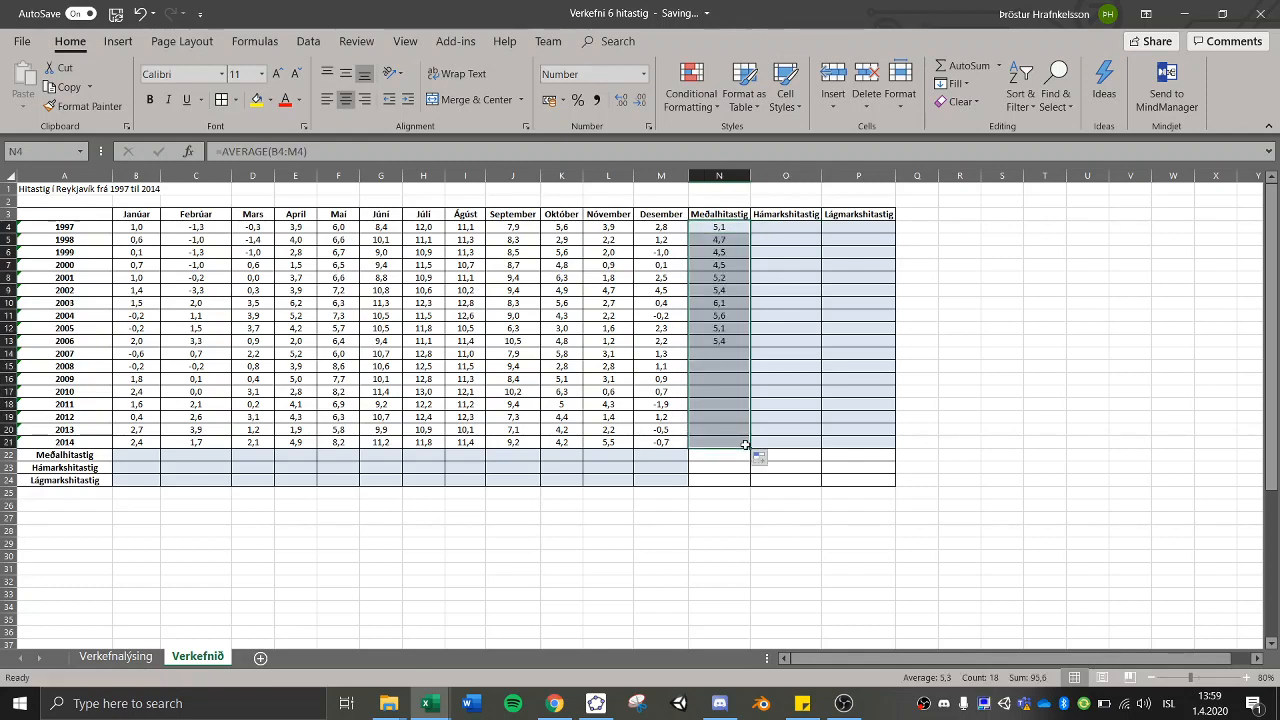
- Calculate the January average temperature in B22 with =AVERAGE(B4:B21) and fill the formula across to M22
{"action": "left_click", "coordinate": [140, 457]}
{"action": "type", "text": "=average("}
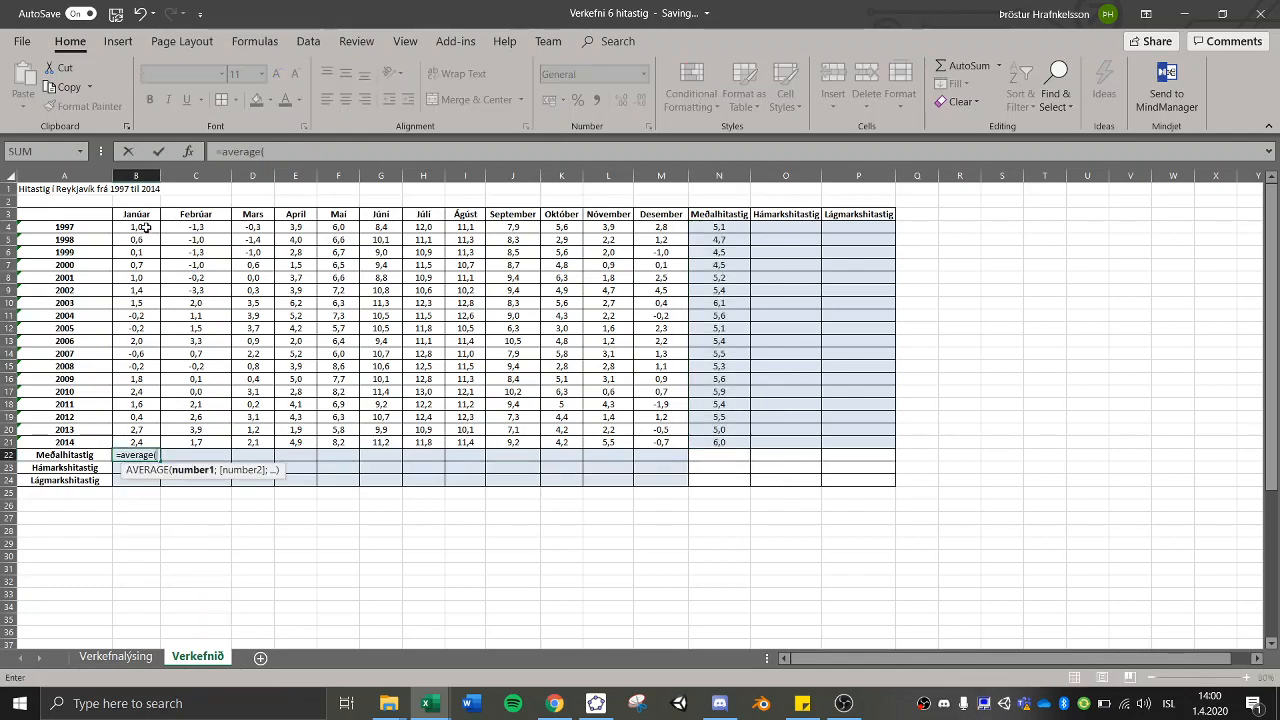
{"action": "left_click_drag", "start_coordinate": [140, 228], "coordinate": [149, 441]}
{"action": "key", "text": "Return"}
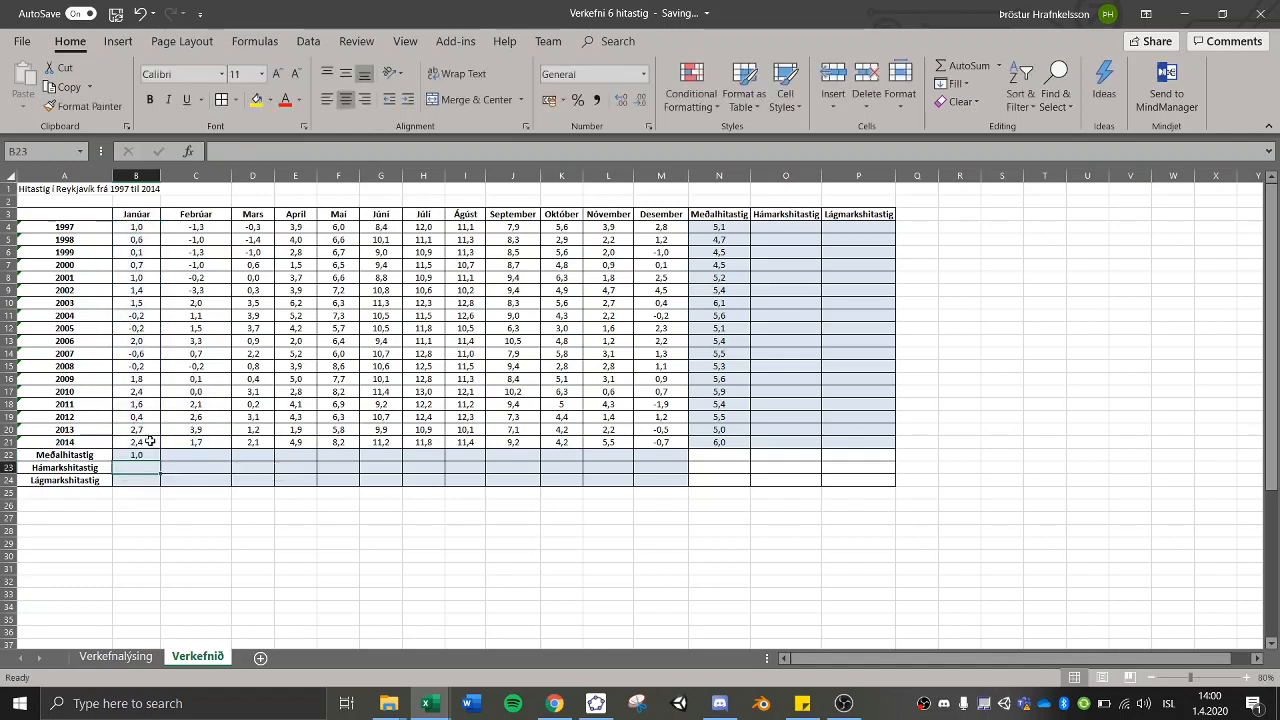
{"action": "left_click", "coordinate": [150, 456]}
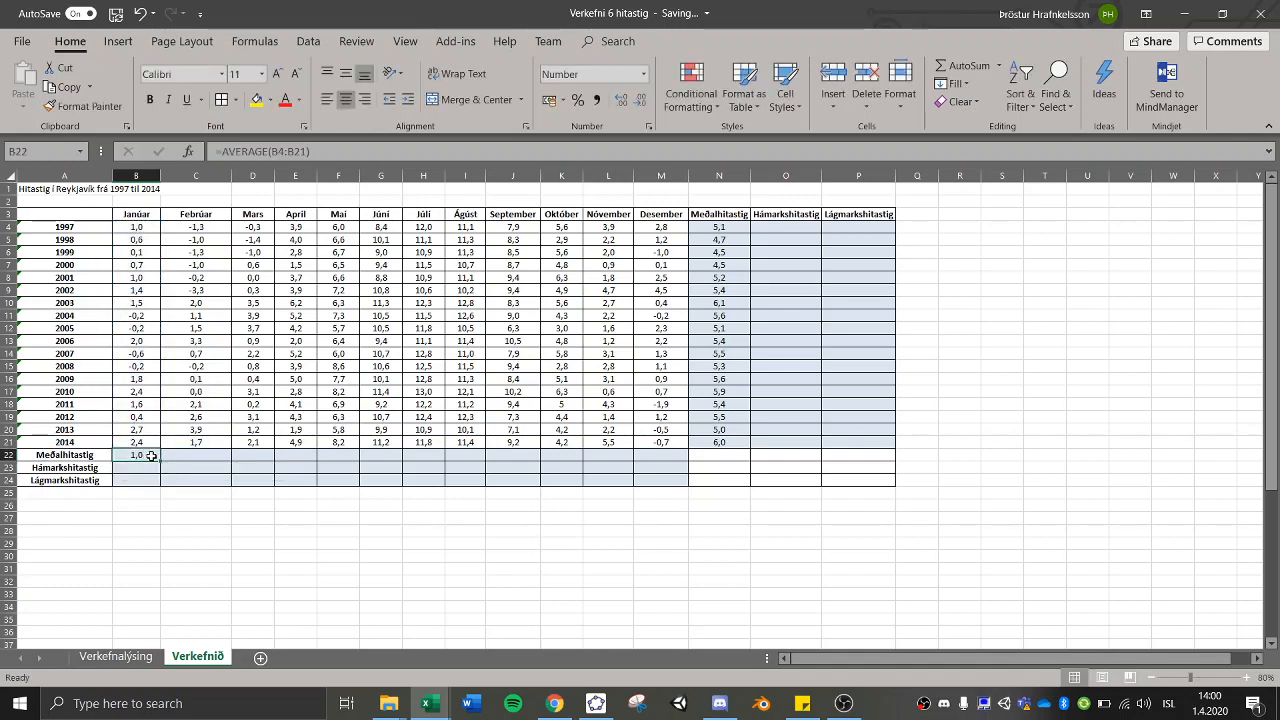
{"action": "left_click_drag", "start_coordinate": [160, 462], "coordinate": [686, 452]}
{"action": "left_click", "coordinate": [514, 501]}
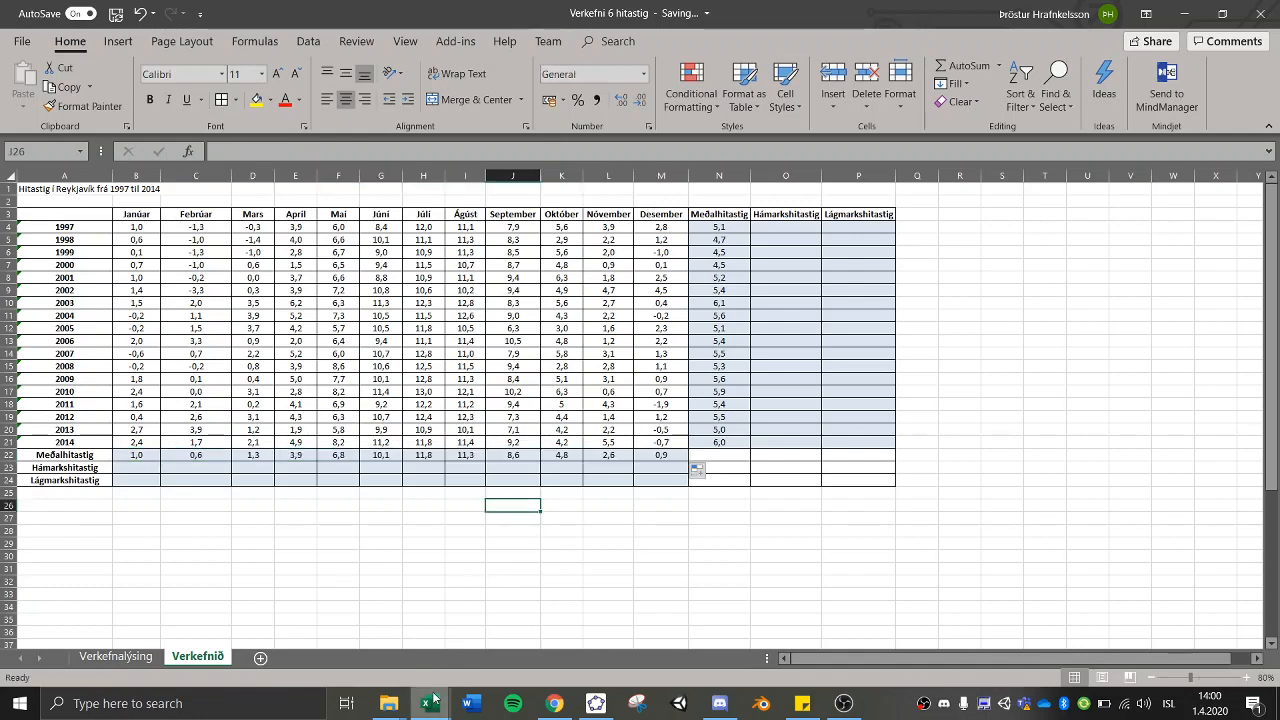
- Switch to the Verkefni 7 LaunEyðsla workbook and open its Verkefnið sheet at 130% zoom with cell A1 selected
{"action": "mouse_move", "coordinate": [432, 700]}
{"action": "left_click", "coordinate": [528, 640]}
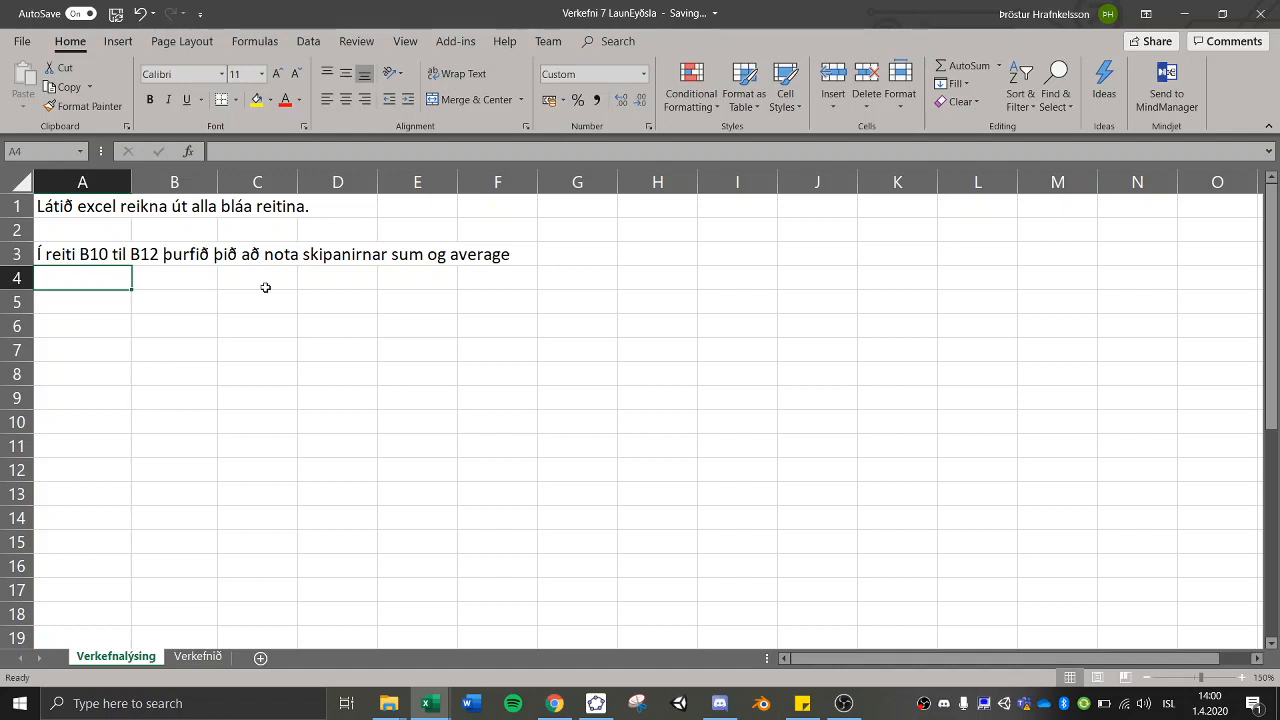
{"action": "left_click", "coordinate": [200, 657]}
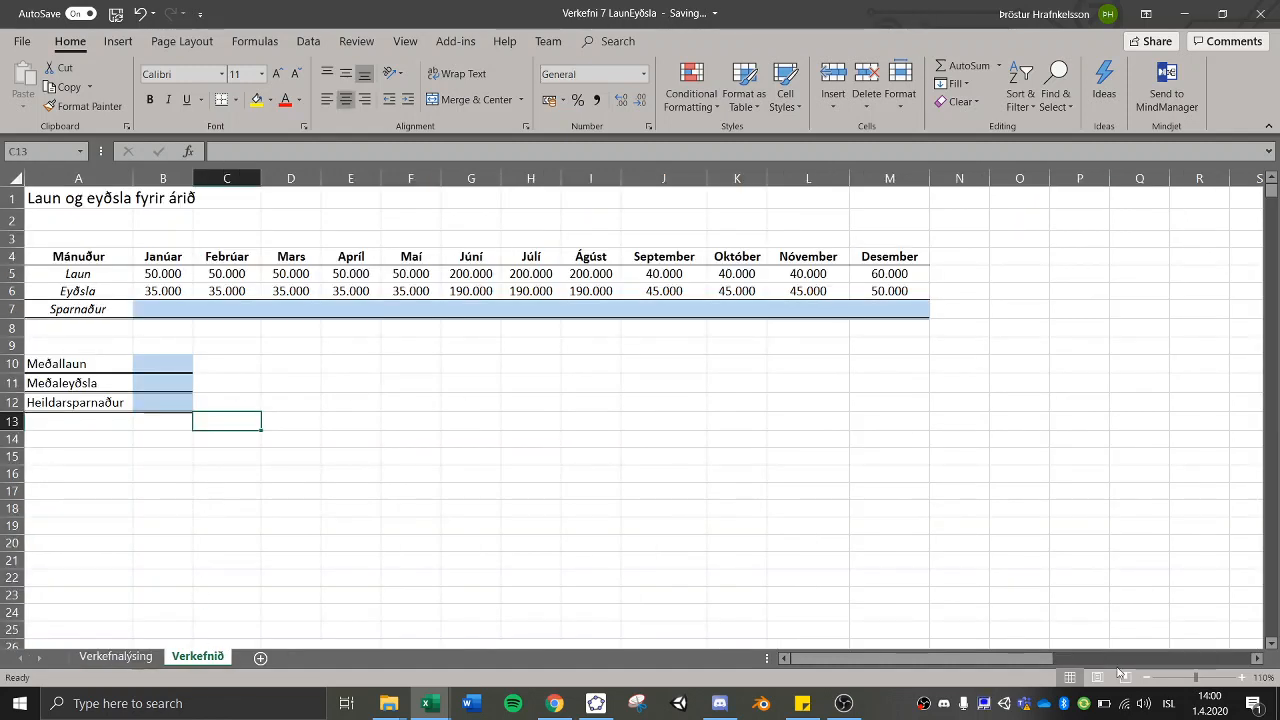
{"action": "left_click", "coordinate": [1241, 678]}
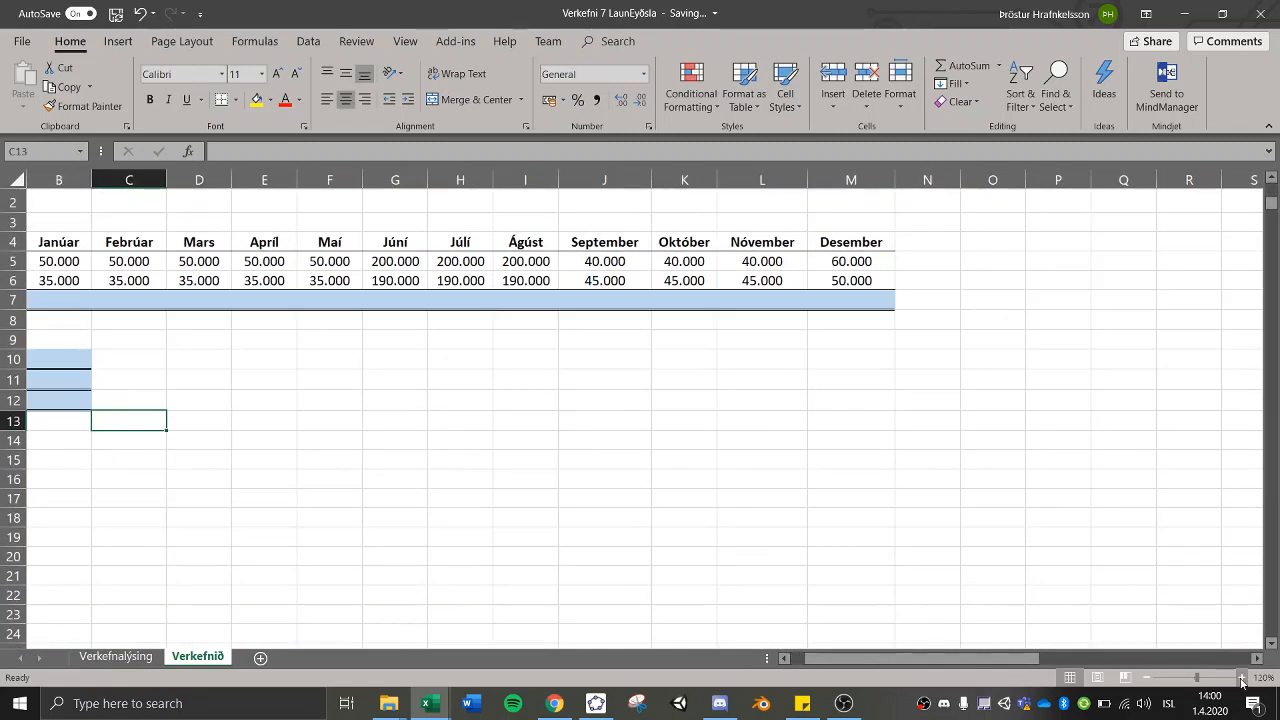
{"action": "left_click", "coordinate": [1241, 678]}
{"action": "key", "text": "Left"}
{"action": "key", "text": "Left"}
{"action": "key", "text": "Up"}
{"action": "key", "text": "Up"}
{"action": "key", "text": "Up"}
{"action": "key", "text": "Up"}
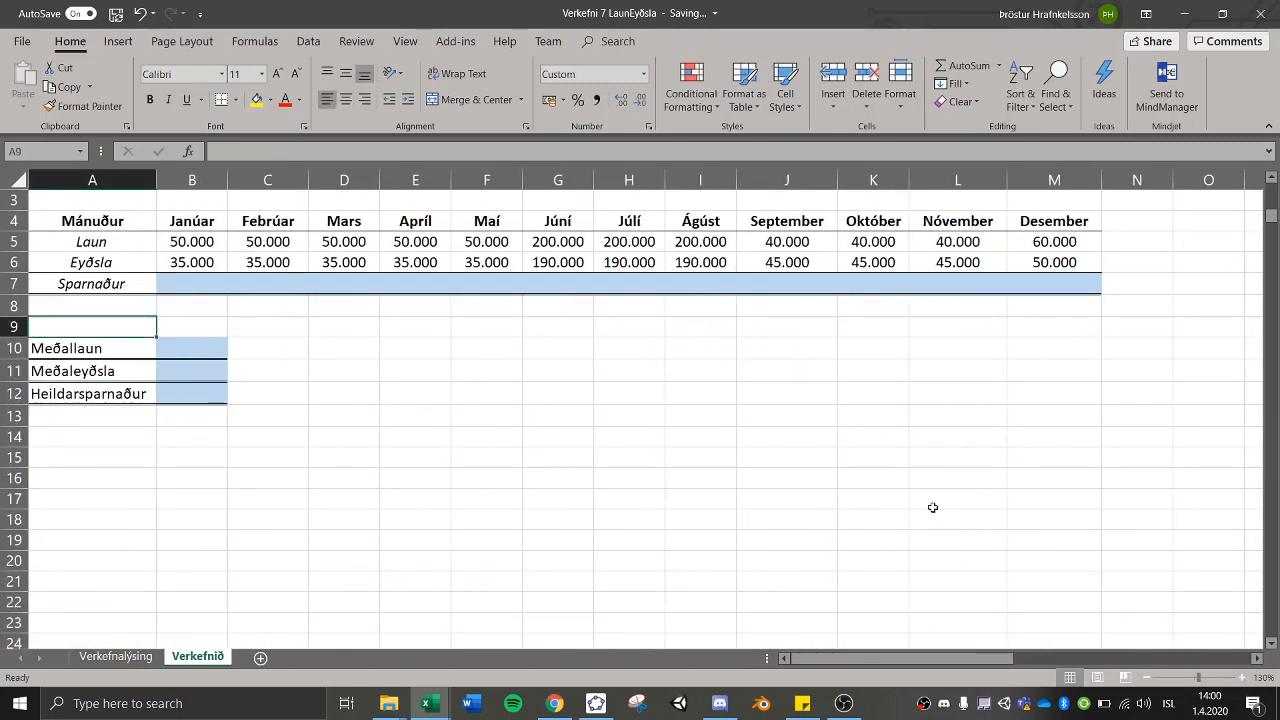
{"action": "key", "text": "Up"}
{"action": "key", "text": "Up"}
{"action": "key", "text": "Up"}
{"action": "key", "text": "Up"}
{"action": "key", "text": "Up"}
{"action": "key", "text": "Up"}
{"action": "key", "text": "Up"}
{"action": "key", "text": "Up"}
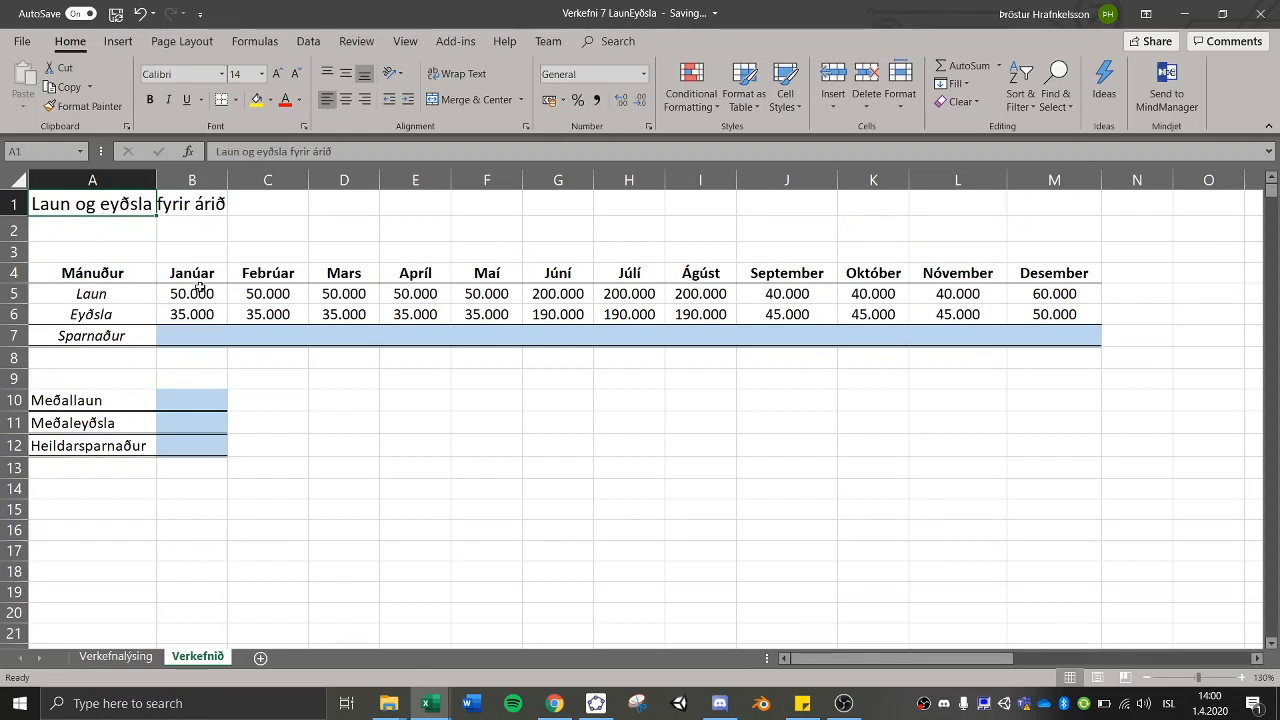
- Calculate the January savings in B7 with =B5-B6 and fill the formula across to December in M7
{"action": "left_click_drag", "start_coordinate": [200, 293], "coordinate": [340, 313]}
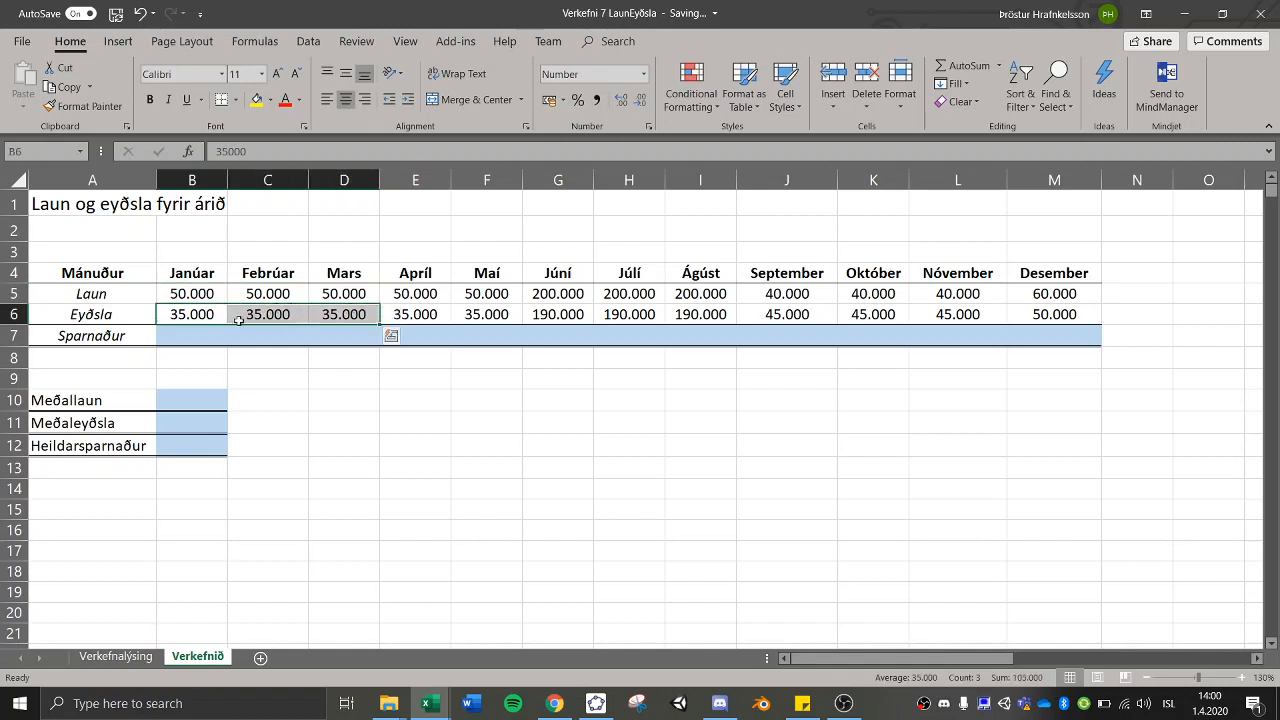
{"action": "left_click", "coordinate": [188, 337]}
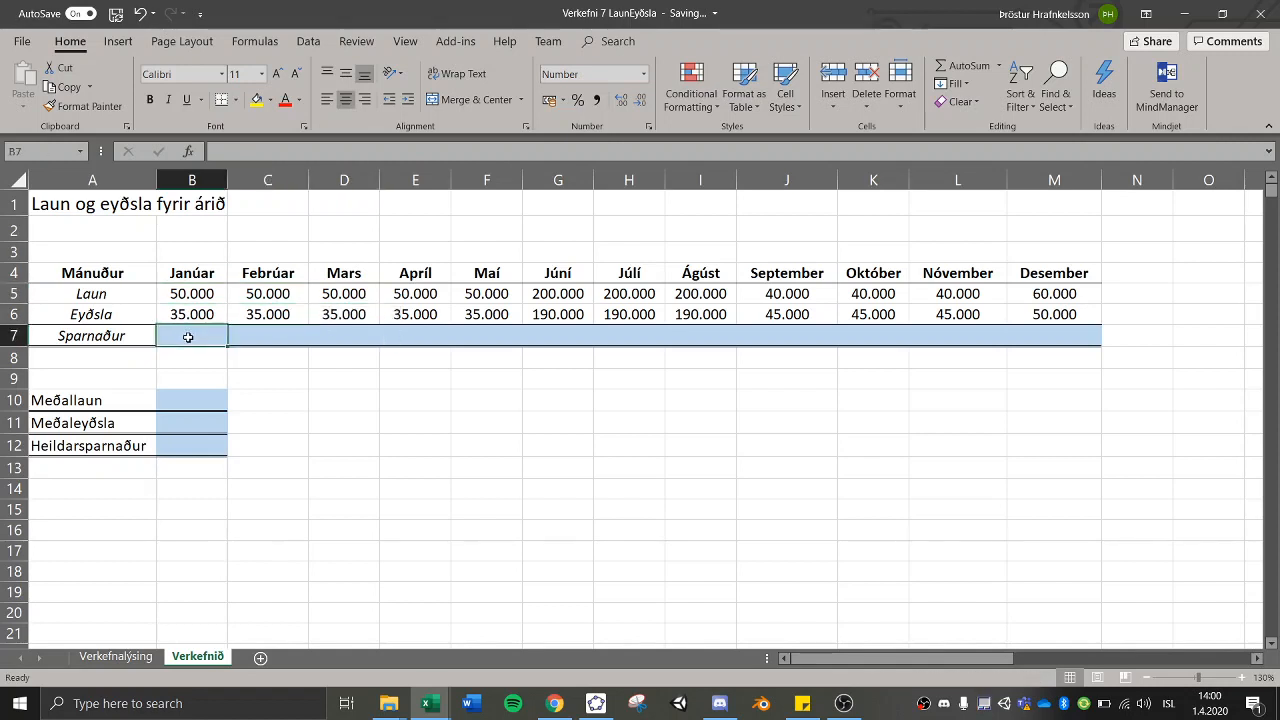
{"action": "type", "text": "="}
{"action": "key", "text": "Up"}
{"action": "key", "text": "Up"}
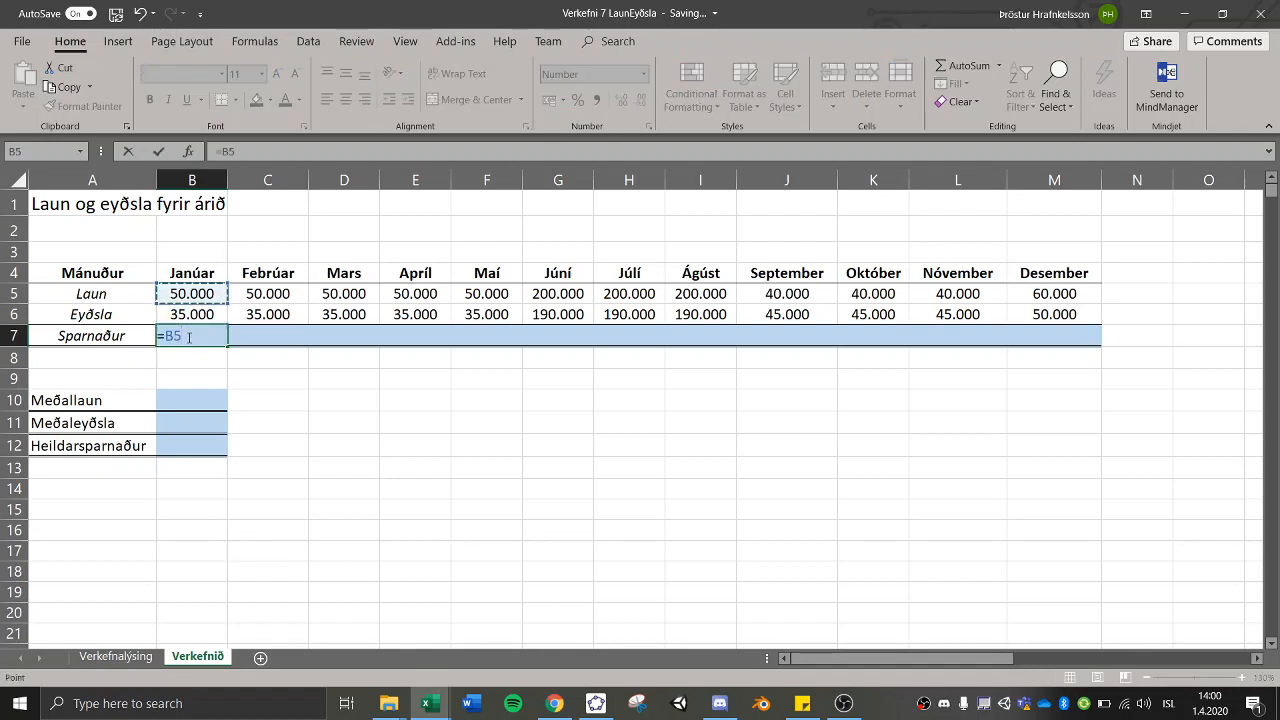
{"action": "type", "text": "-"}
{"action": "key", "text": "Up"}
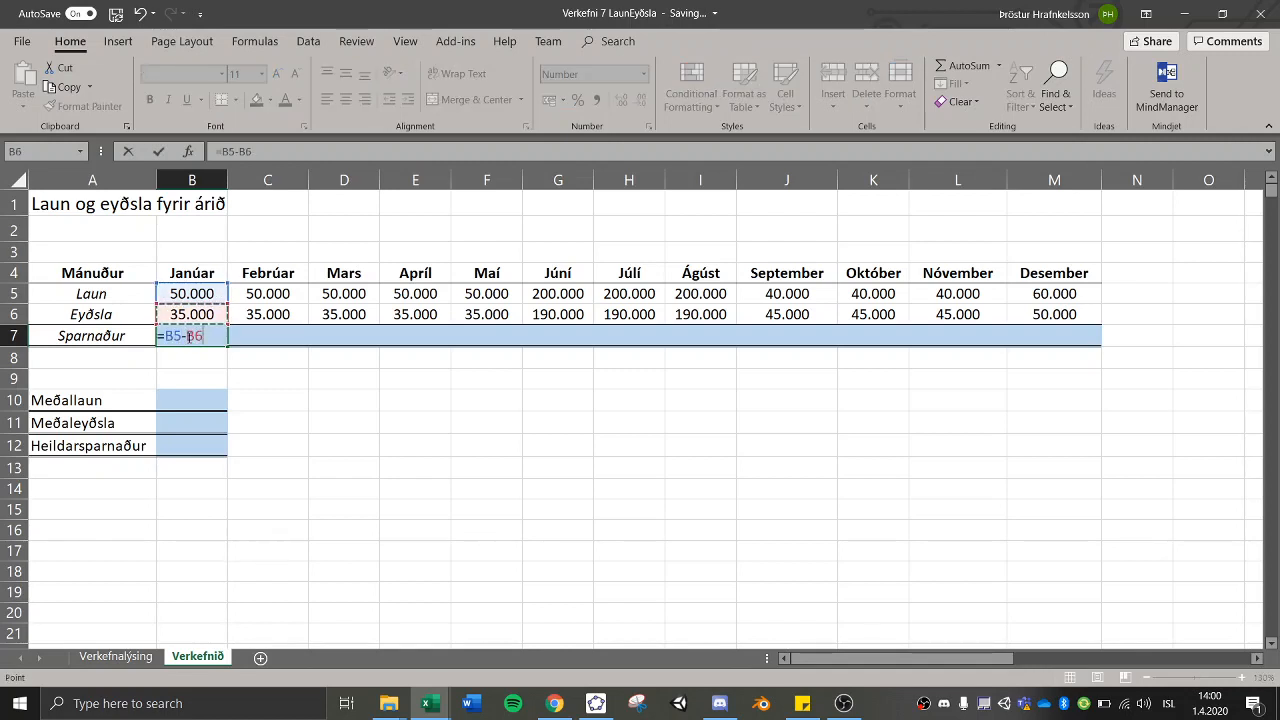
{"action": "key", "text": "ctrl+Return"}
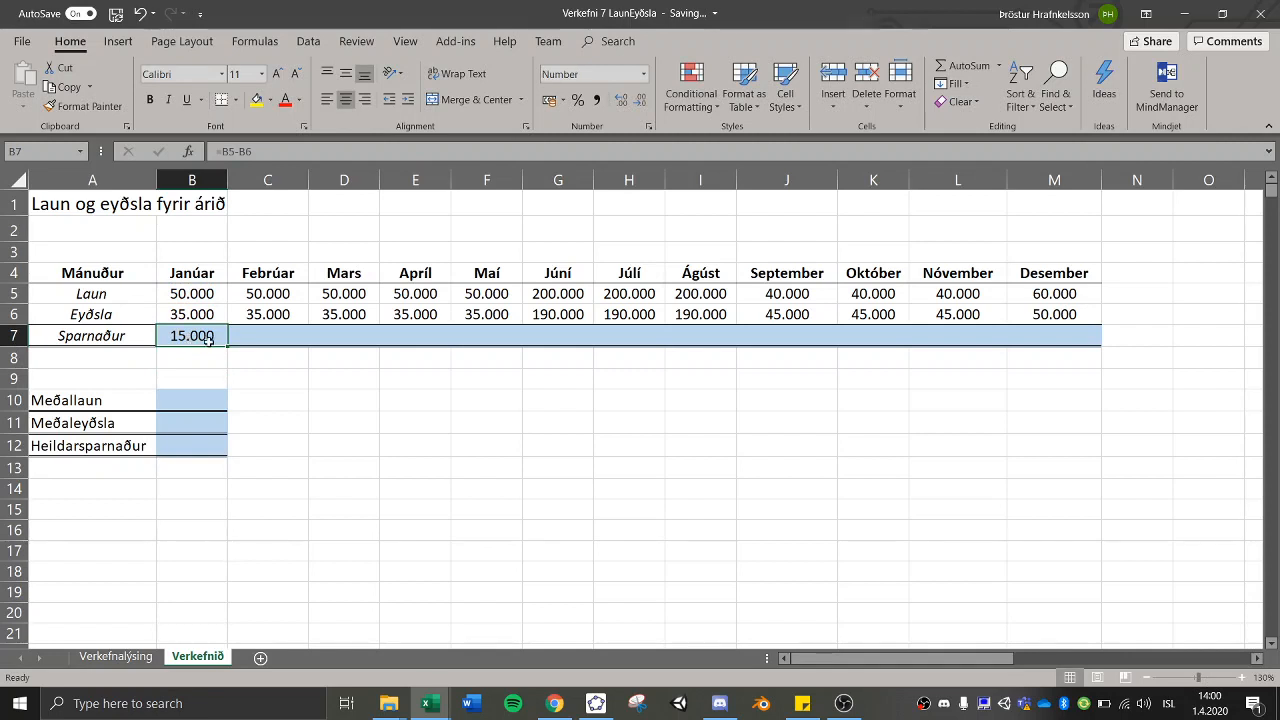
{"action": "left_click_drag", "start_coordinate": [227, 347], "coordinate": [1069, 357]}
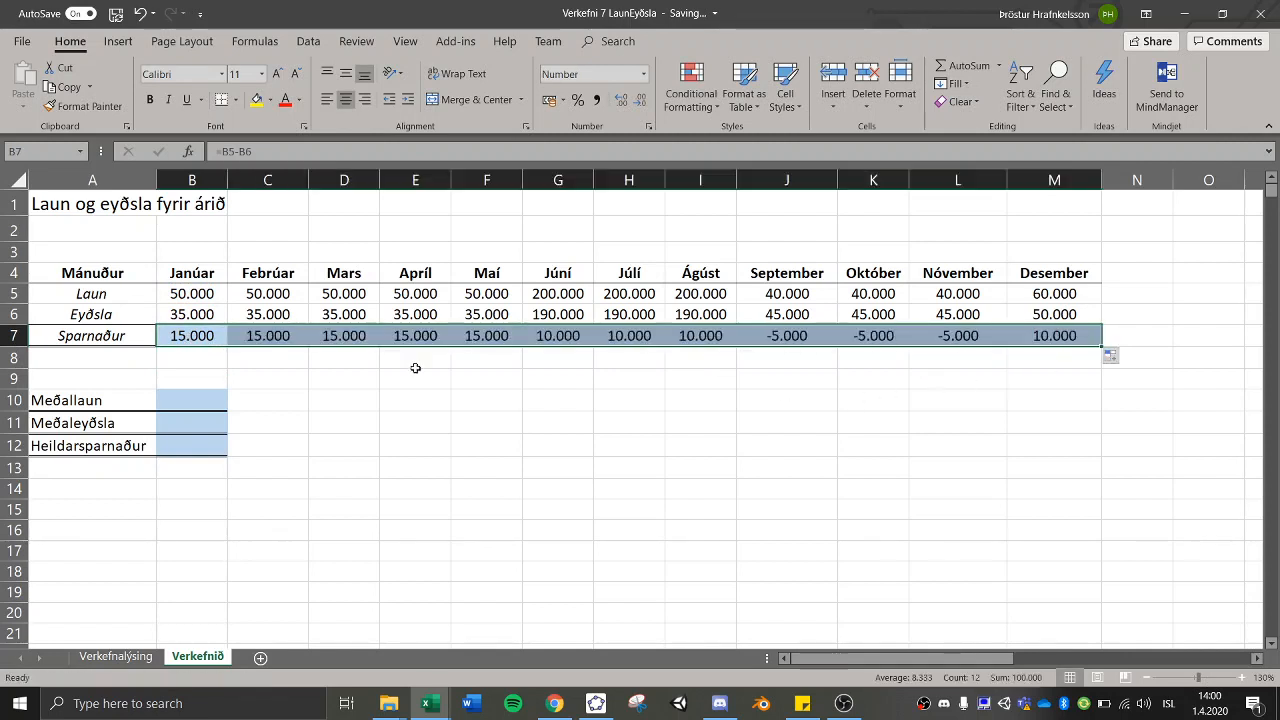
{"action": "left_click", "coordinate": [801, 336]}
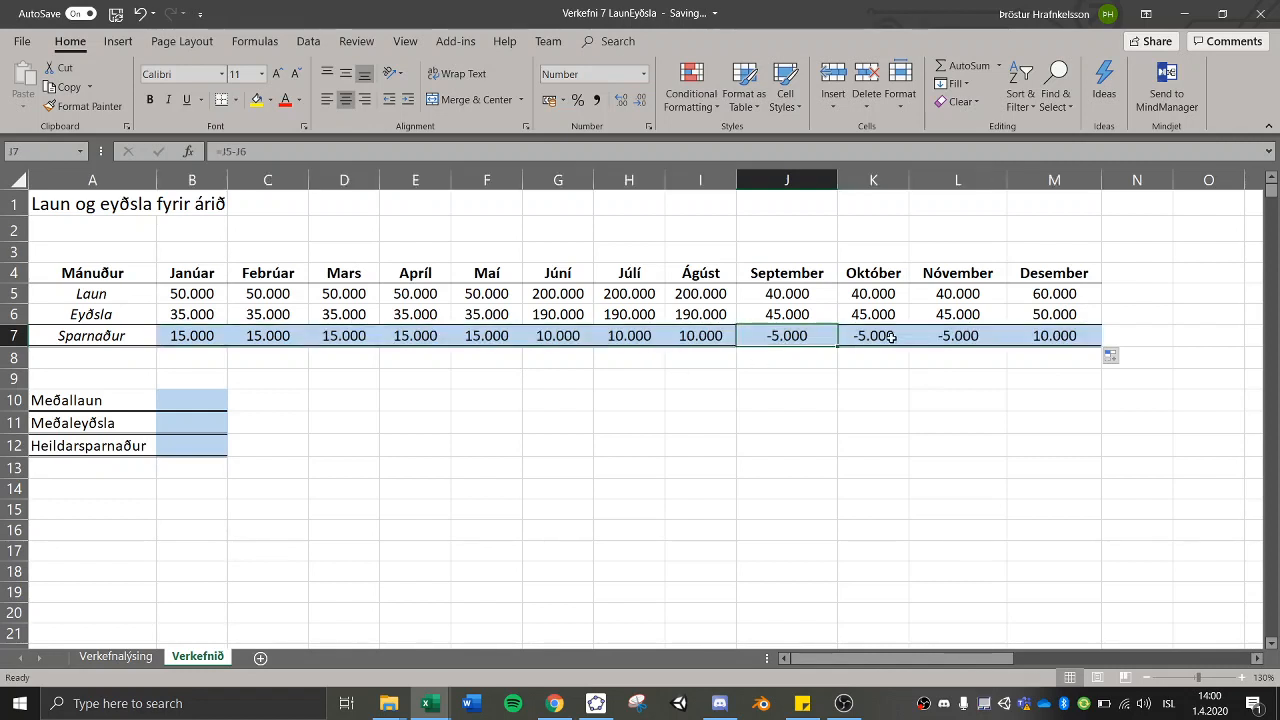
- Start an AVERAGE formula over the Laun values B5:M5 in the Meðallaun cell B10 and cancel the entry
{"action": "left_click", "coordinate": [193, 397]}
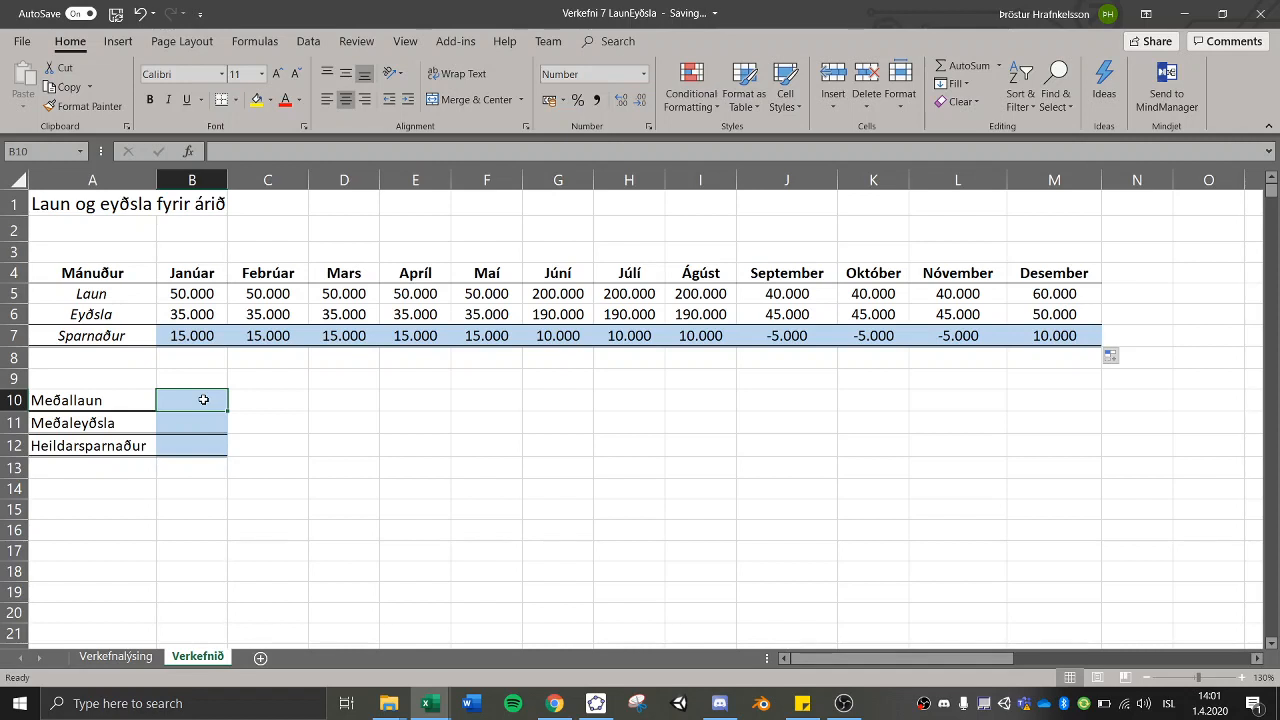
{"action": "type", "text": "=average("}
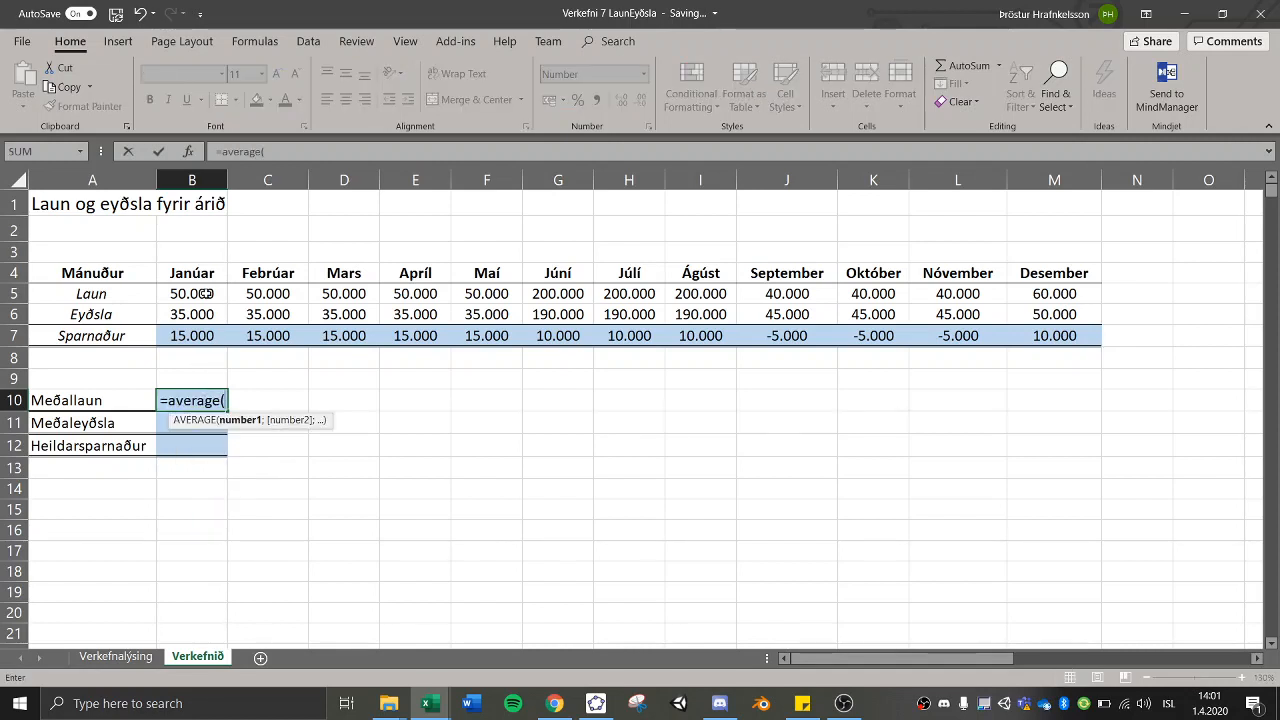
{"action": "left_click_drag", "start_coordinate": [205, 293], "coordinate": [1054, 300]}
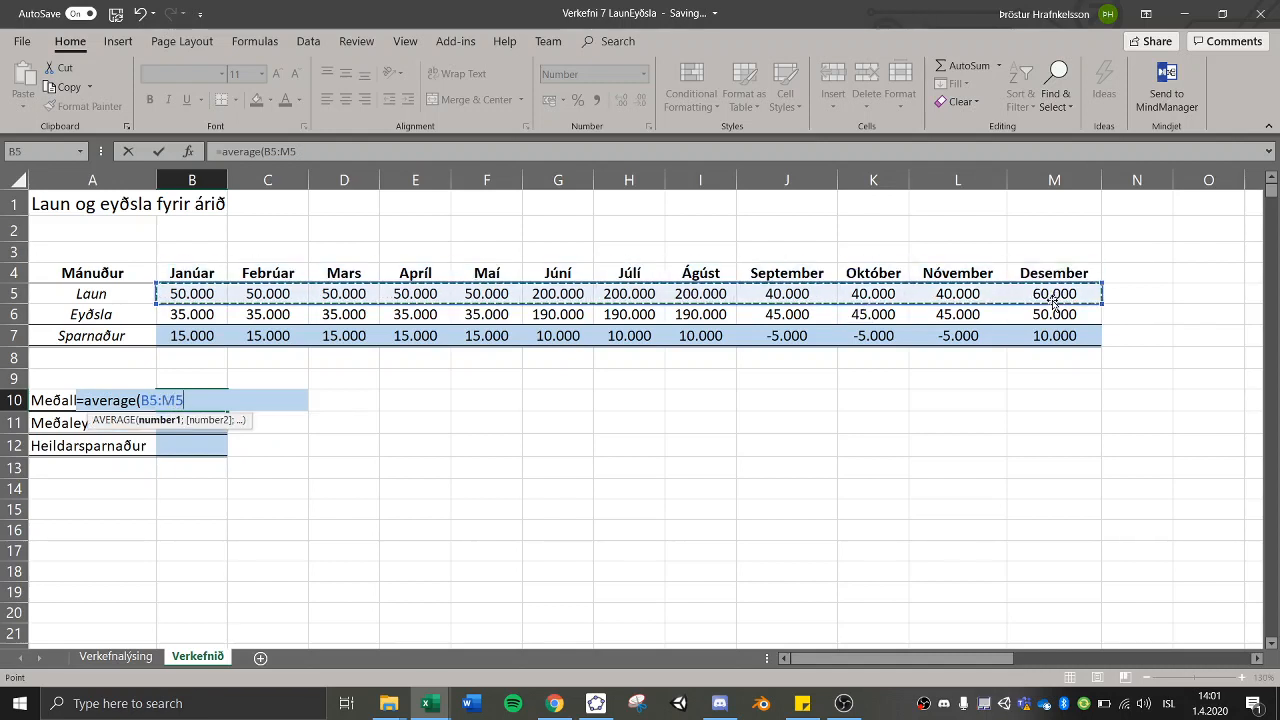
{"action": "key", "text": "Escape"}
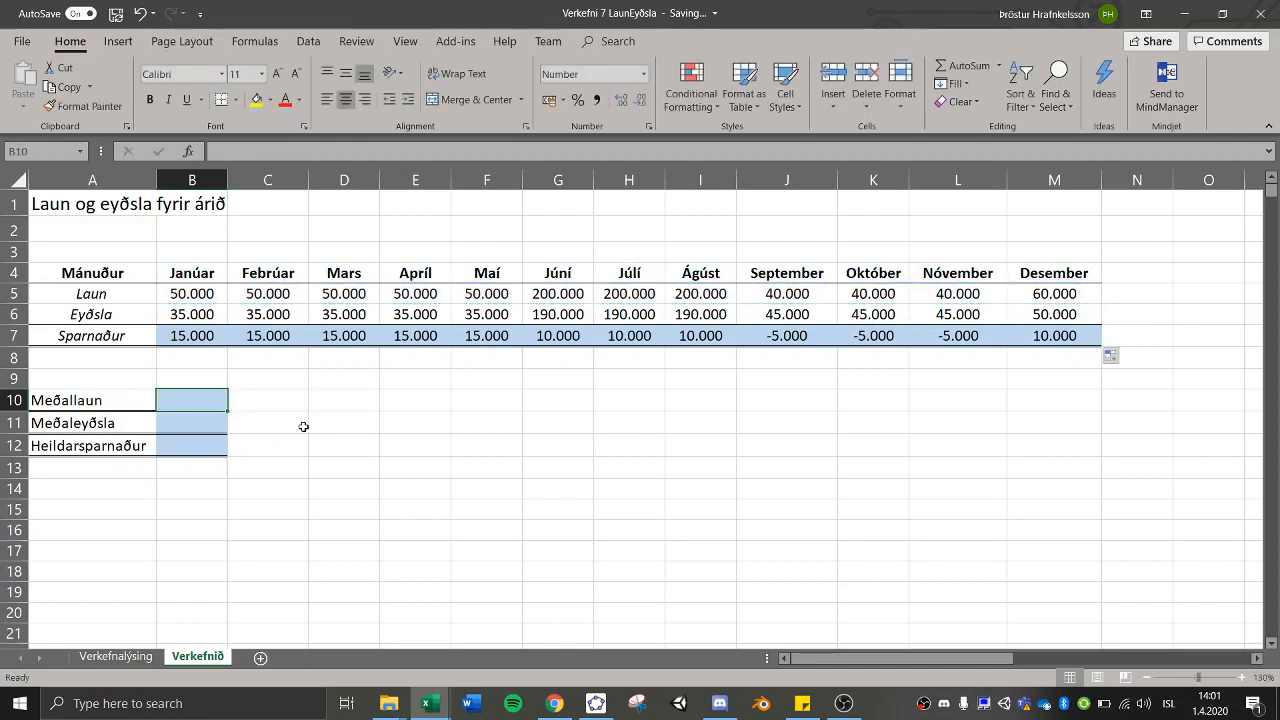
- Examine the Meðaleyðsla cell B11 with the Eyðsla values it averages, and the Heildarsparnaður cell B12
{"action": "left_click", "coordinate": [202, 428]}
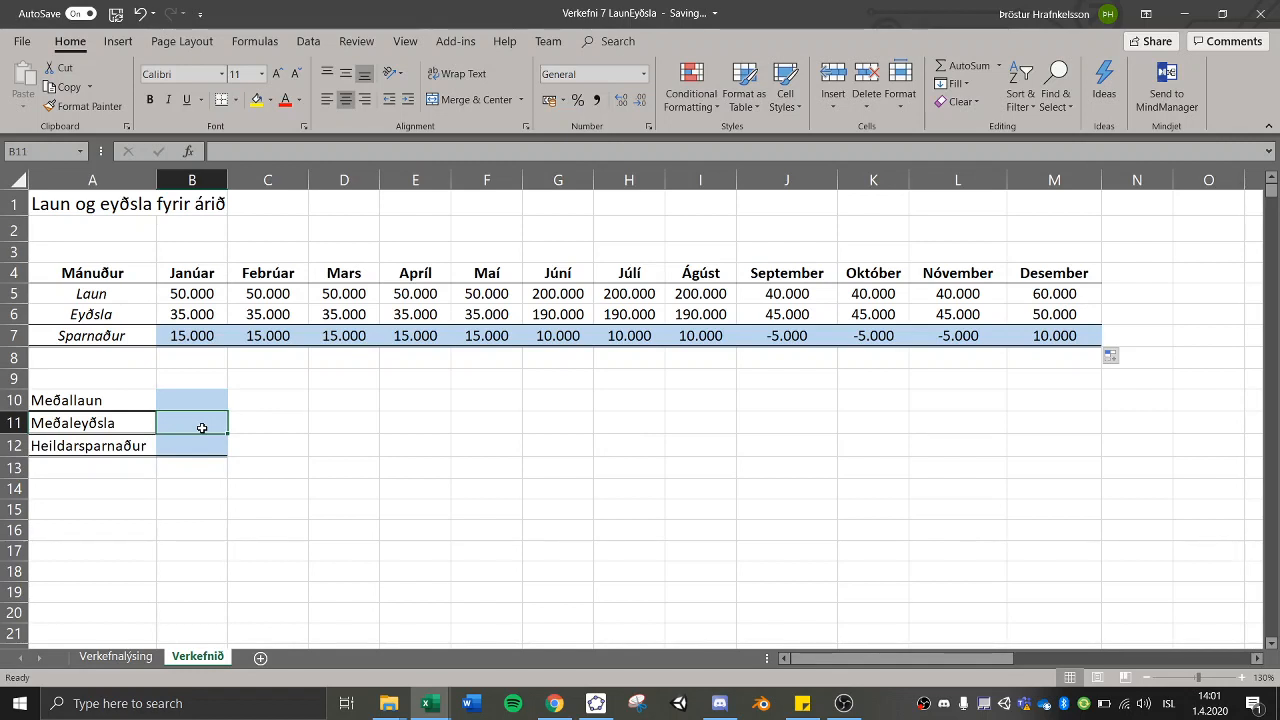
{"action": "left_click_drag", "start_coordinate": [190, 315], "coordinate": [700, 320]}
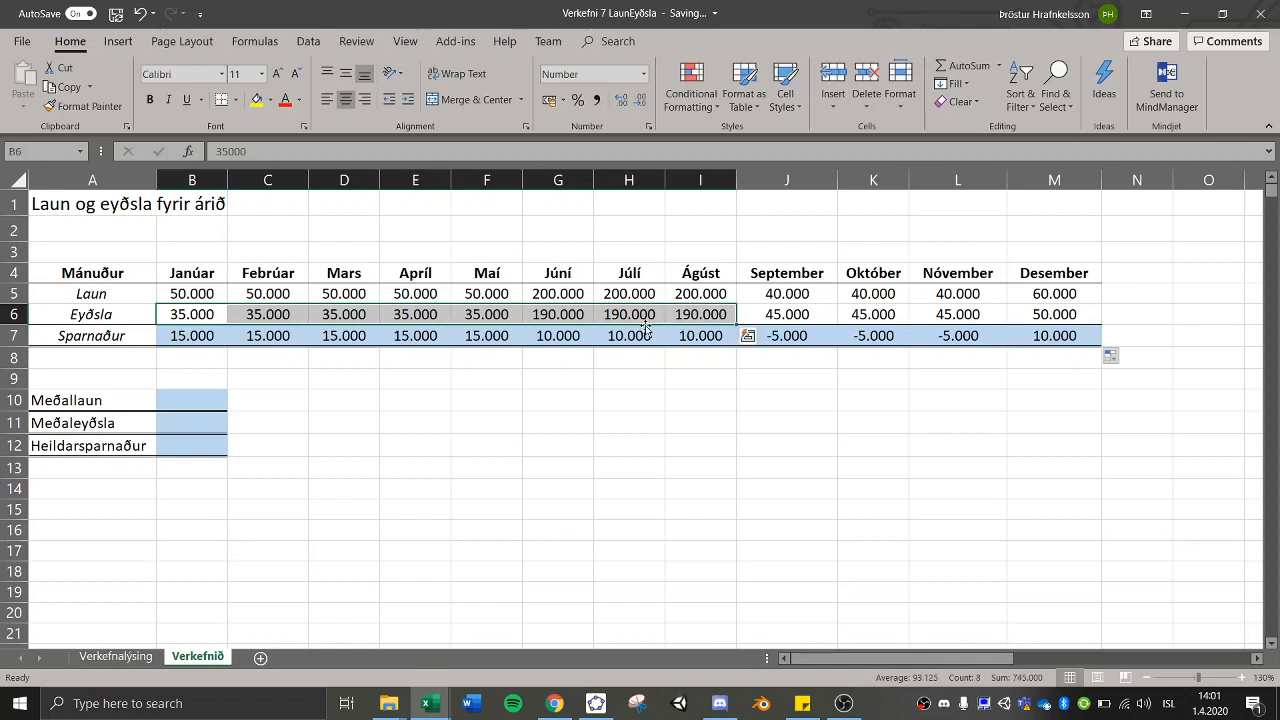
{"action": "left_click", "coordinate": [183, 445]}
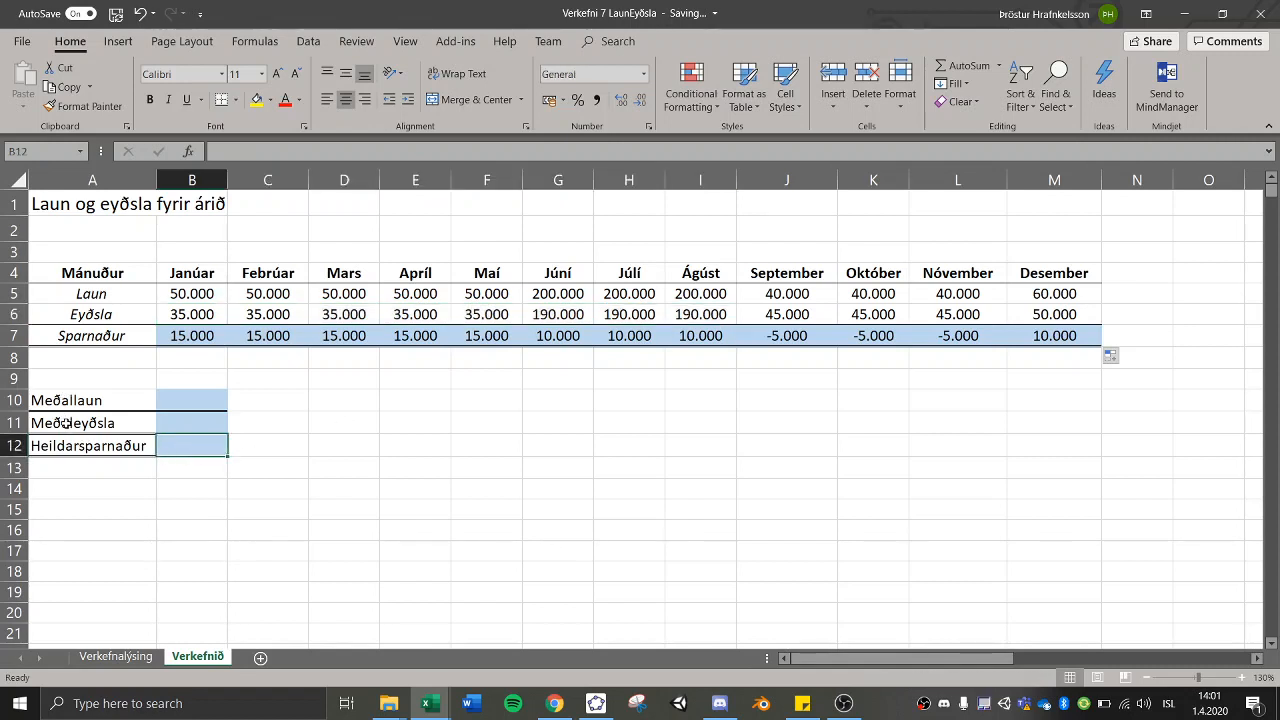
- Examine the Heildarsparnaður cell B12 with the monthly Sparnaður values in B7:M7 that it totals
{"action": "left_click", "coordinate": [70, 446]}
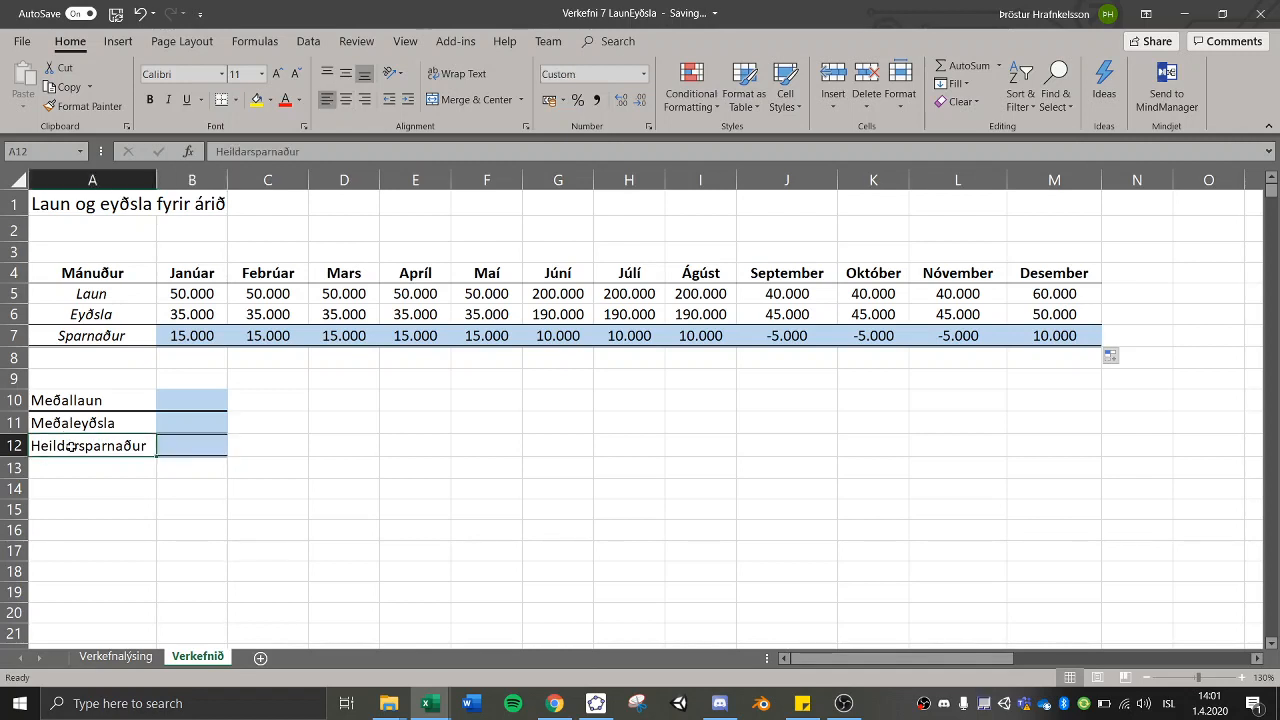
{"action": "left_click", "coordinate": [178, 446]}
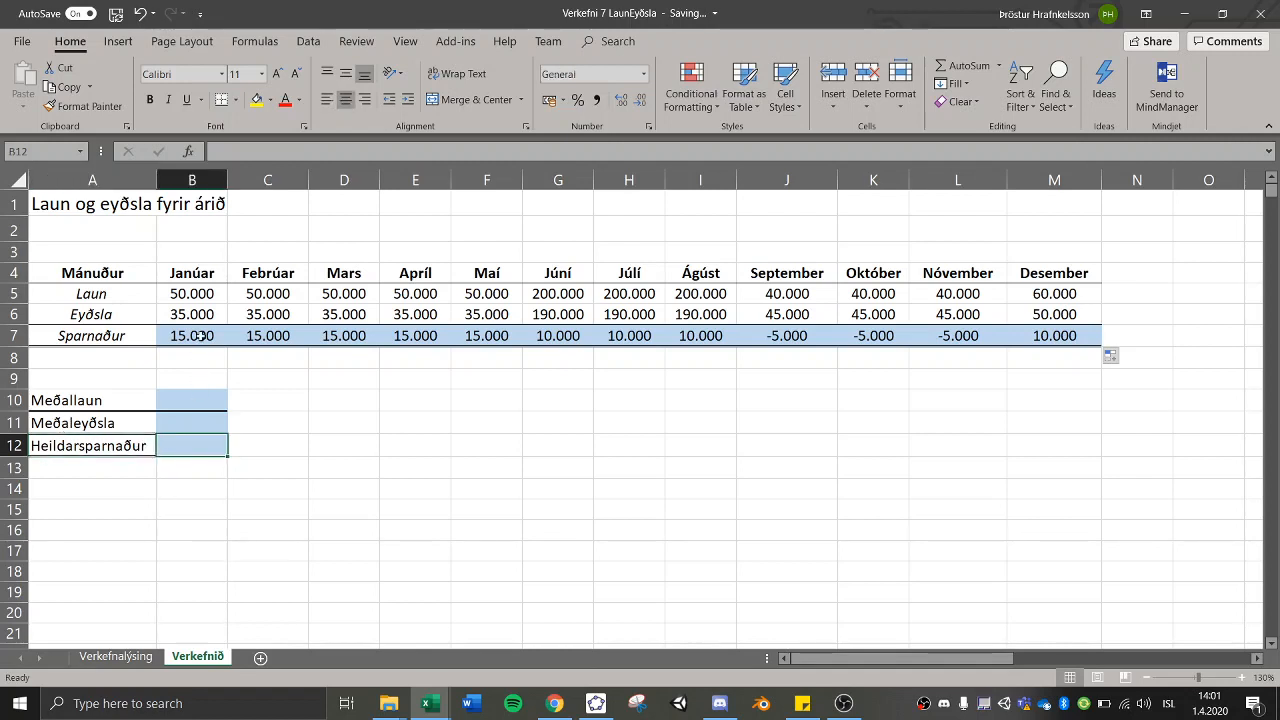
{"action": "left_click_drag", "start_coordinate": [200, 336], "coordinate": [1010, 340]}
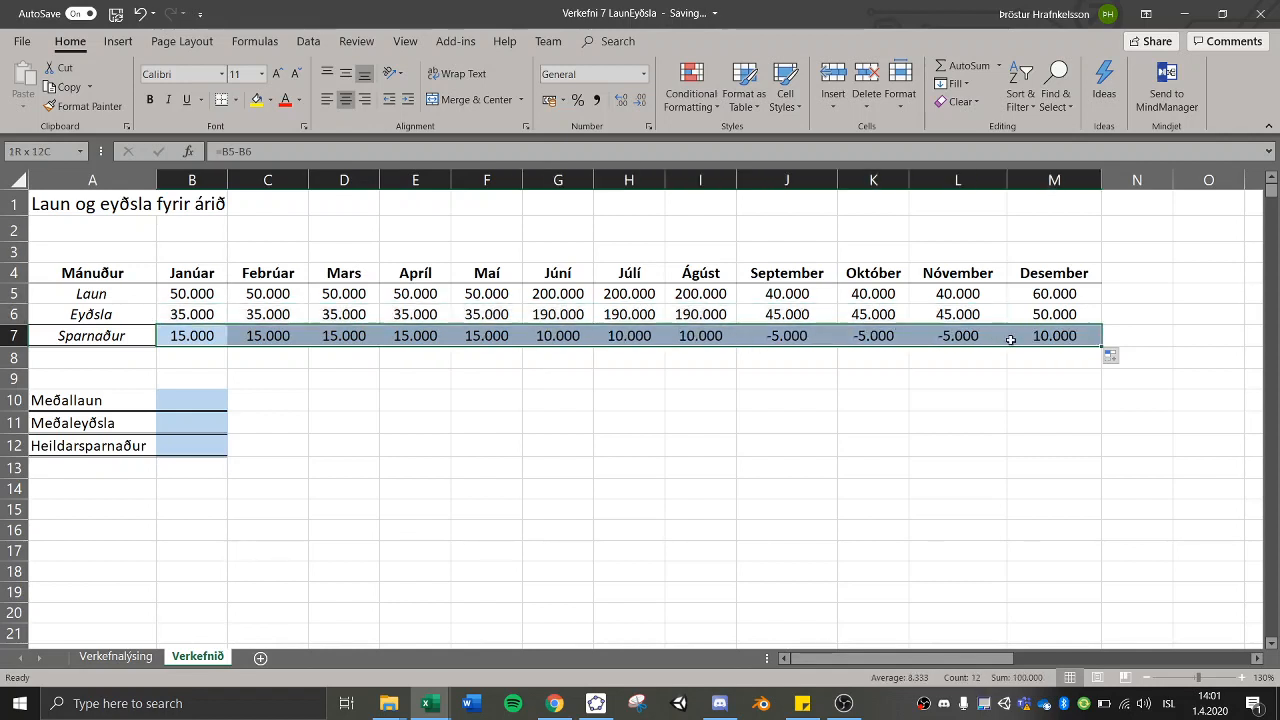
{"action": "left_click", "coordinate": [462, 378]}
{"action": "left_click", "coordinate": [197, 359]}
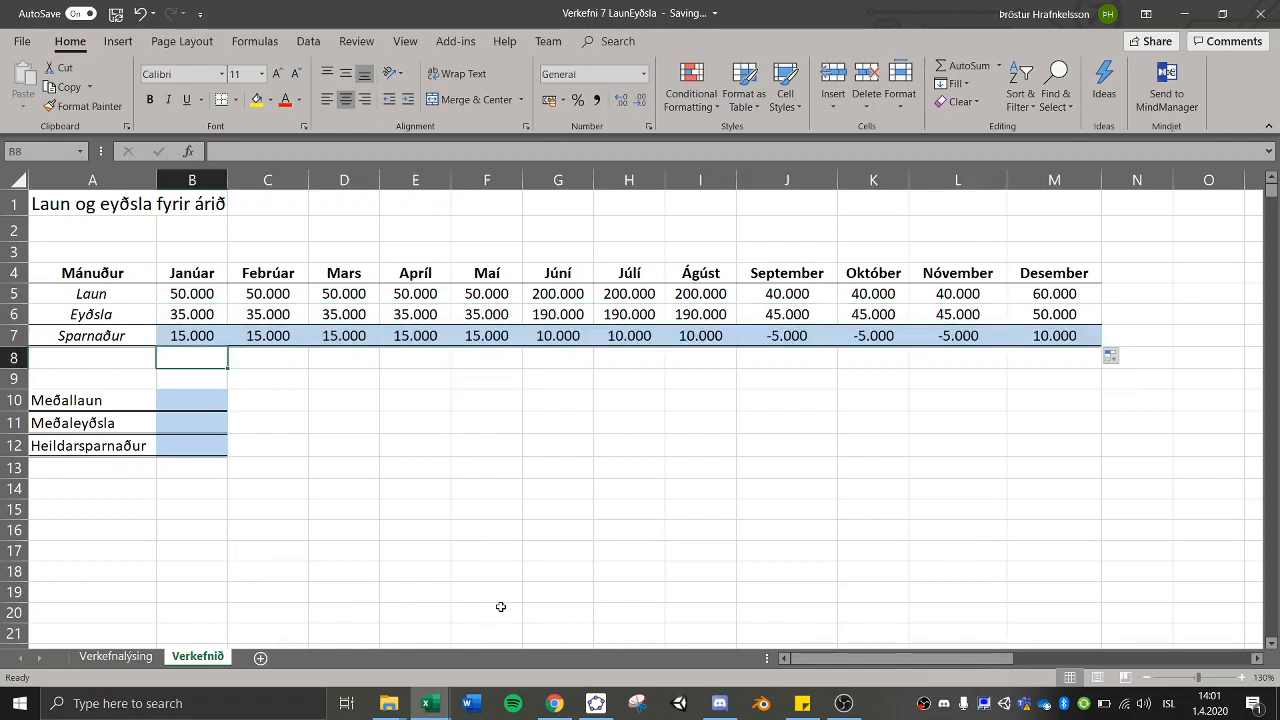
- Switch to the Verkefni 8 Dollari workbook and open its Útreikningar á launum sheet
{"action": "left_click", "coordinate": [428, 703]}
{"action": "left_click", "coordinate": [685, 640]}
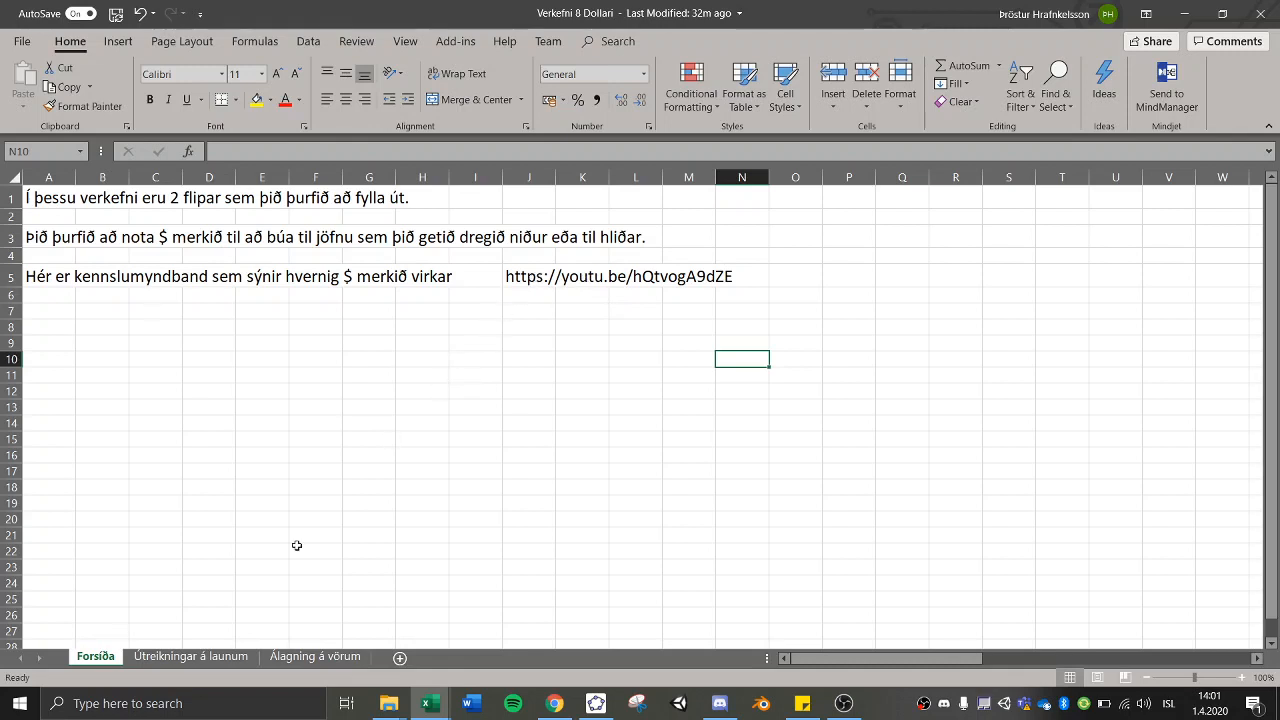
{"action": "left_click", "coordinate": [190, 657]}
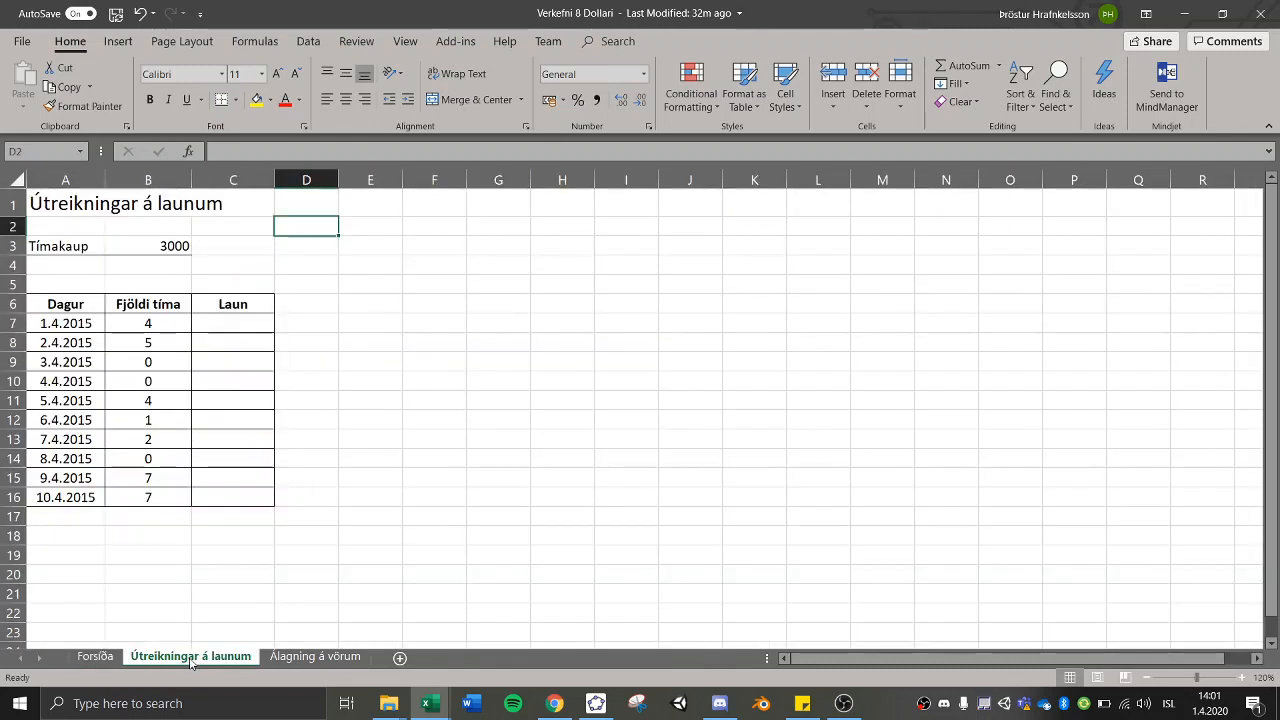
- Examine the Laun cell C7, the Tímakaup rate in B3, the dates in column A and the hours in B7
{"action": "left_click", "coordinate": [235, 323]}
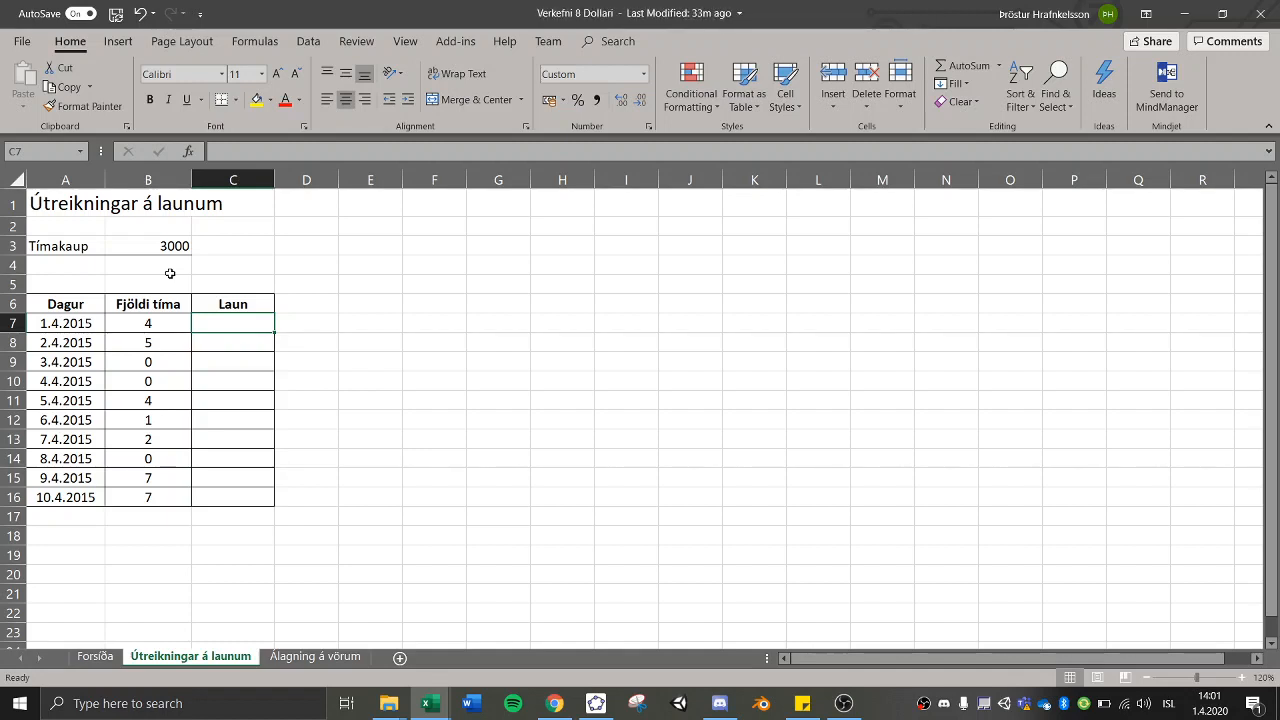
{"action": "left_click", "coordinate": [140, 246]}
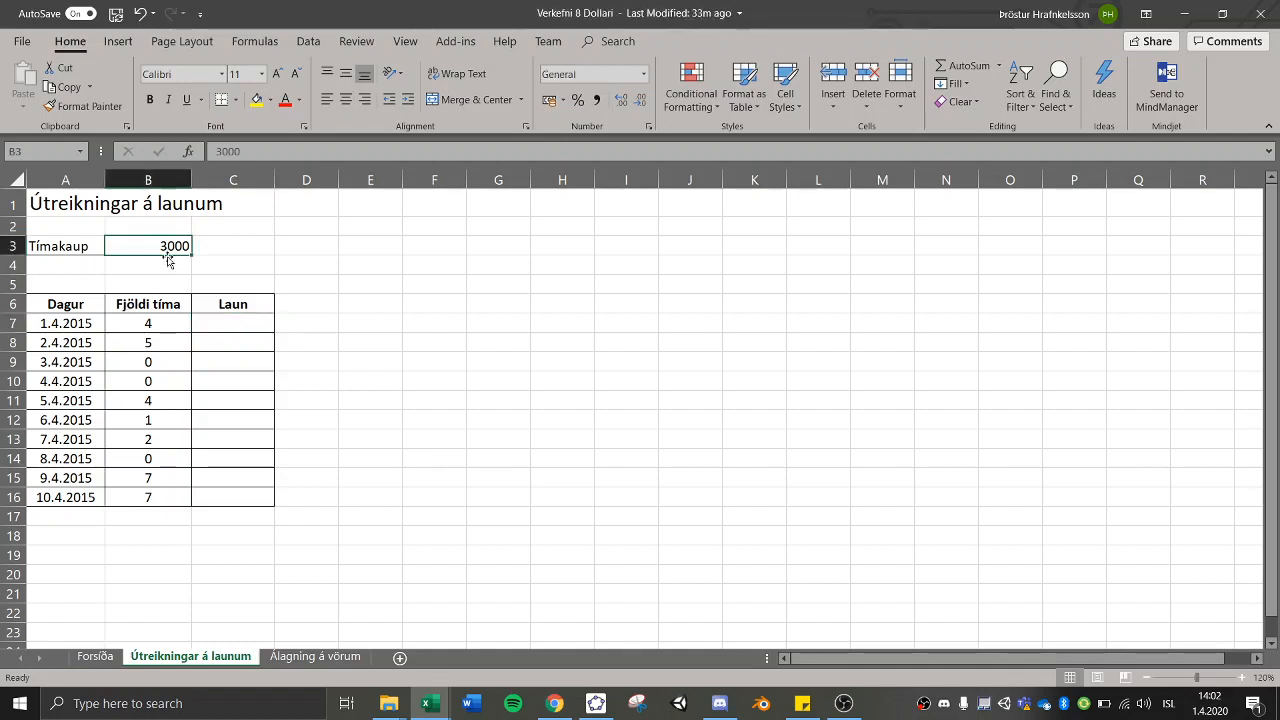
{"action": "left_click_drag", "start_coordinate": [85, 323], "coordinate": [80, 494]}
{"action": "left_click", "coordinate": [162, 324]}
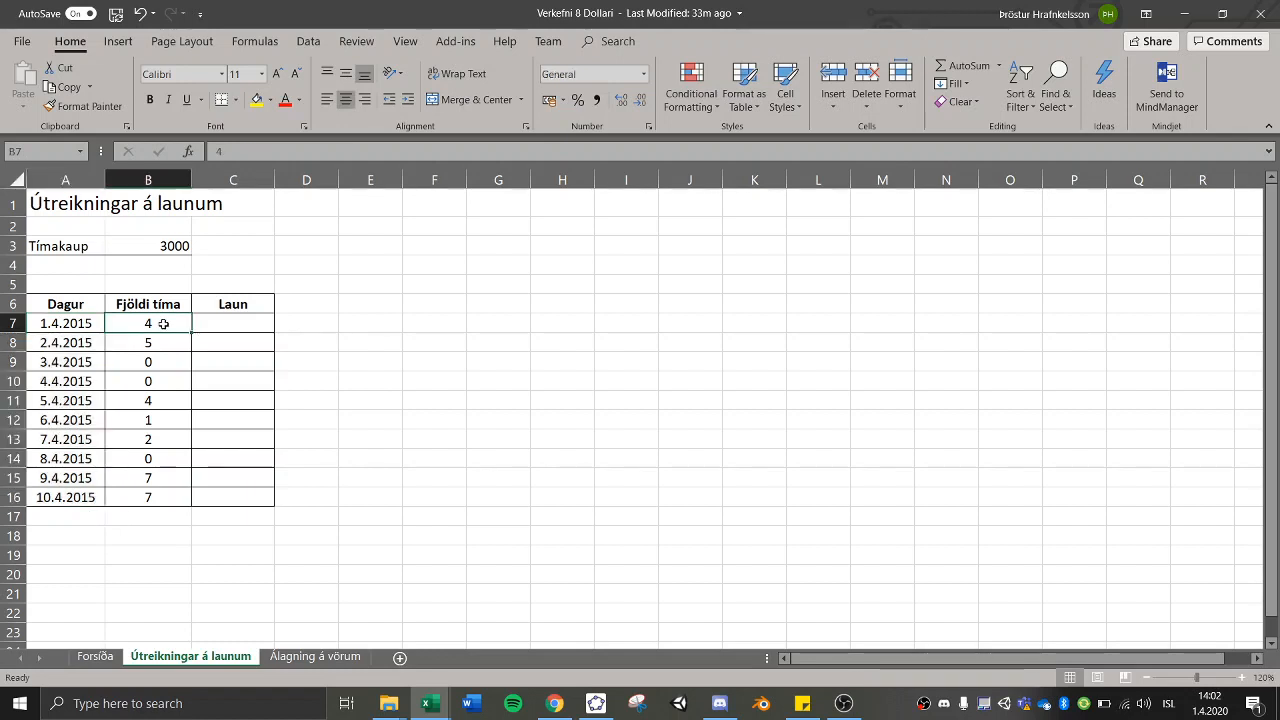
- Calculate the first day's Laun in C7 with =B3*B7 and fill the formula down to C16
{"action": "left_click", "coordinate": [228, 326]}
{"action": "type", "text": "="}
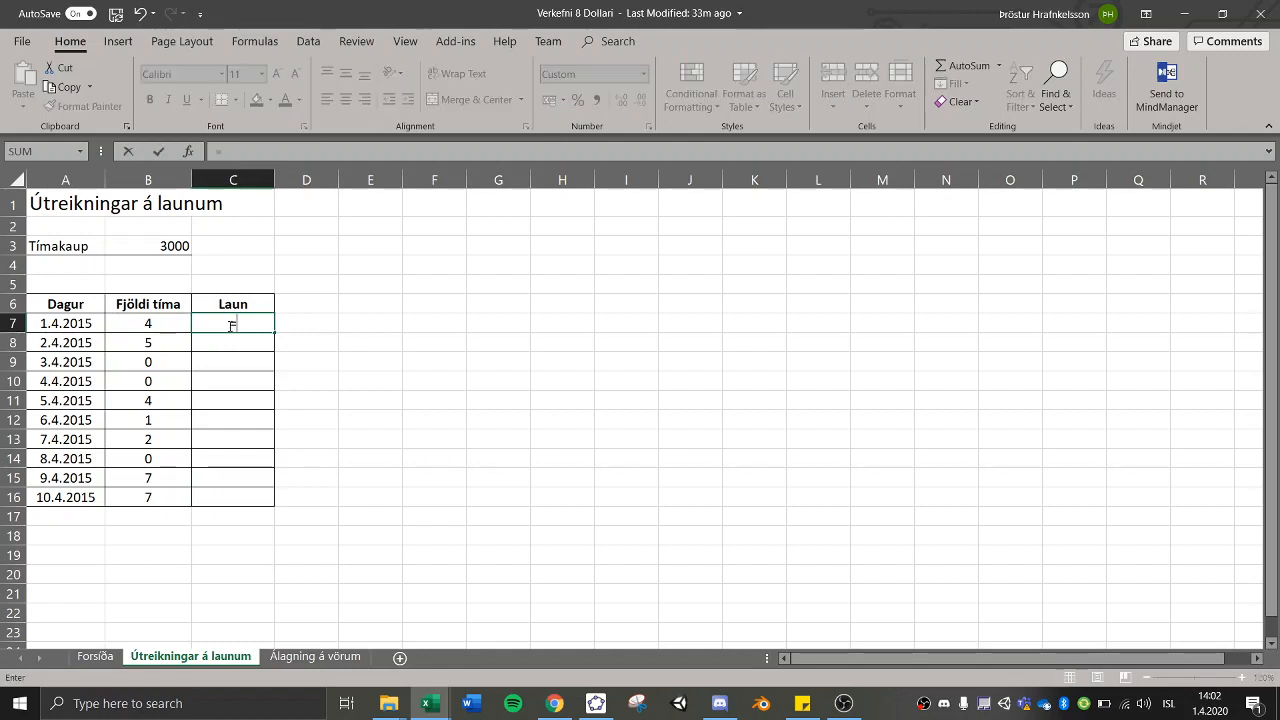
{"action": "left_click", "coordinate": [142, 243]}
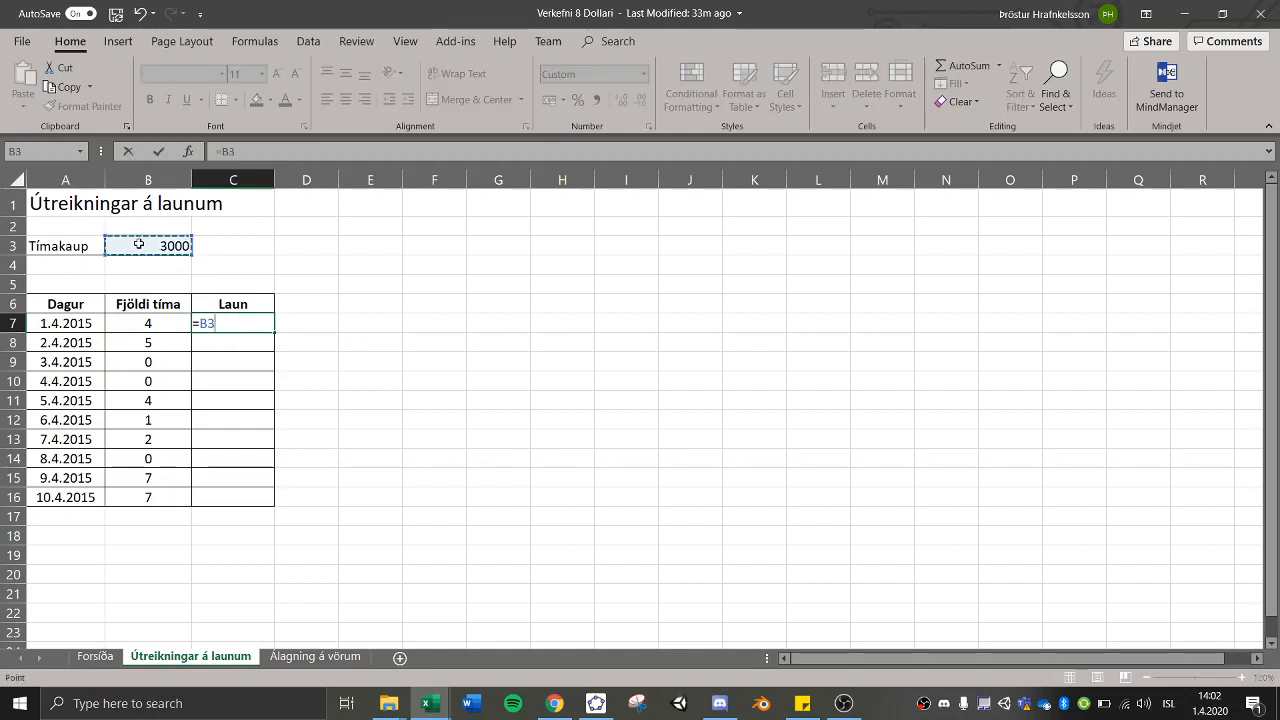
{"action": "type", "text": "*"}
{"action": "left_click", "coordinate": [135, 324]}
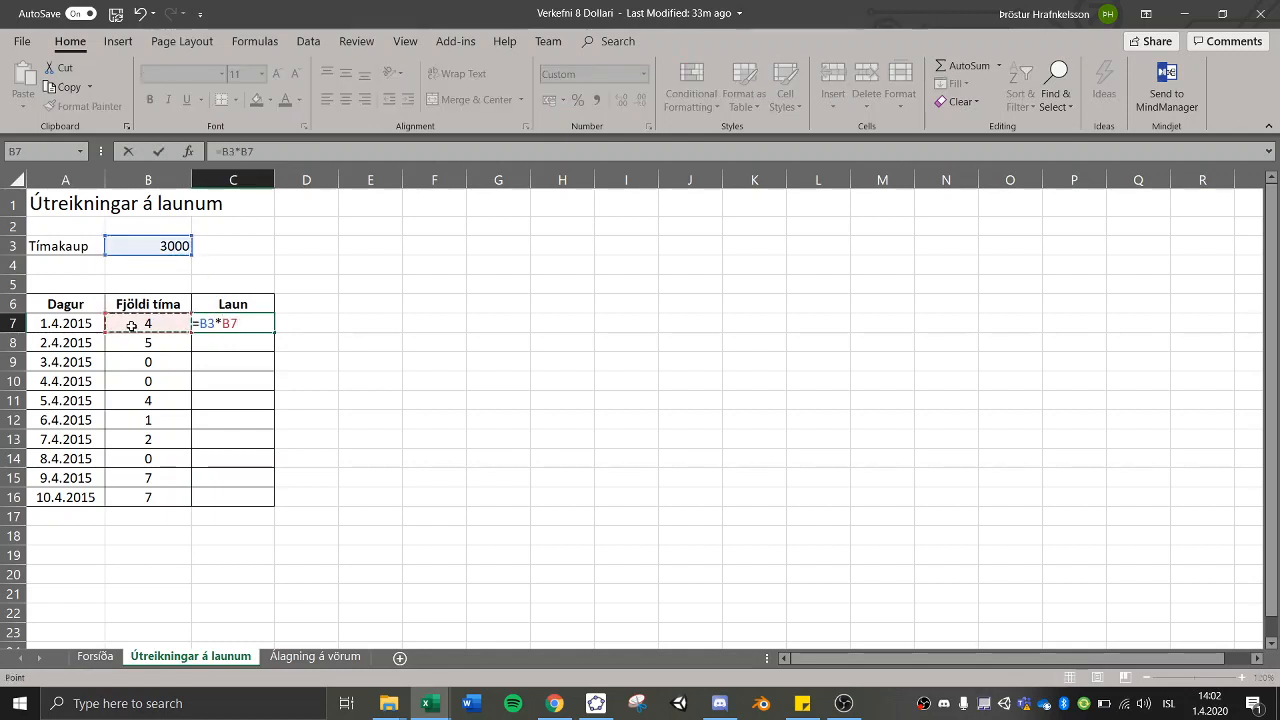
{"action": "key", "text": "Return"}
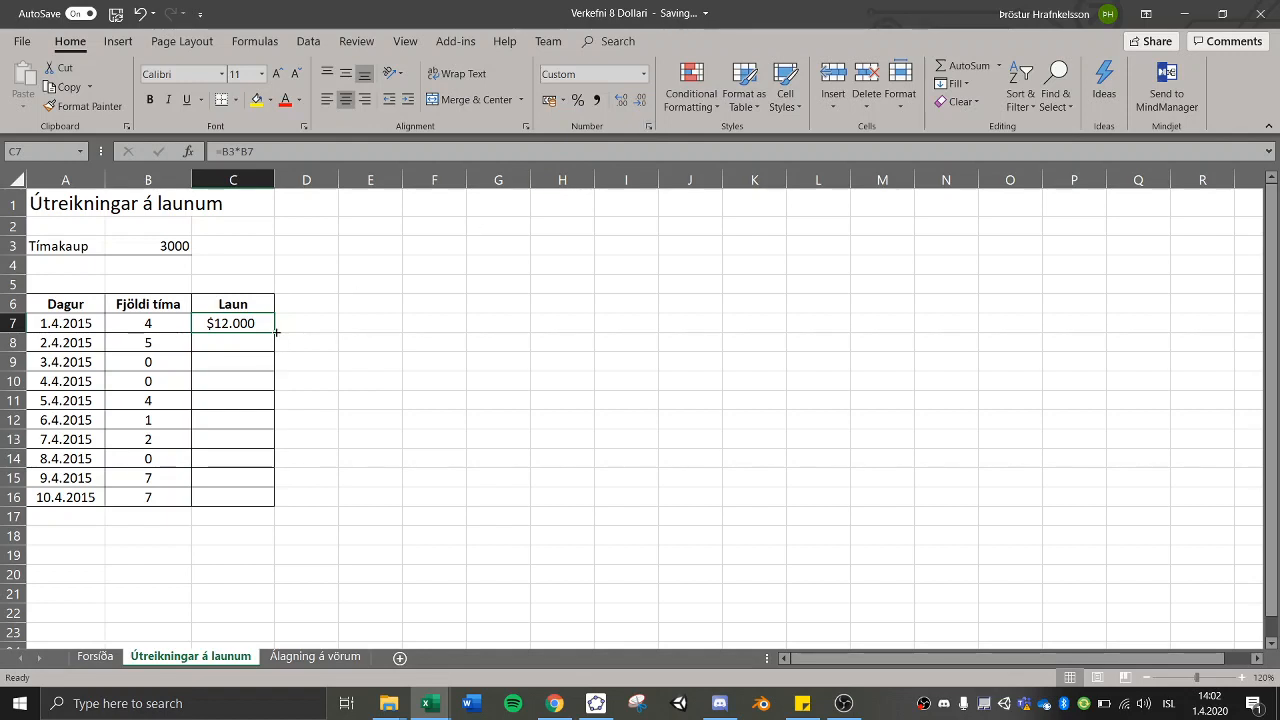
{"action": "left_click_drag", "start_coordinate": [276, 332], "coordinate": [277, 504]}
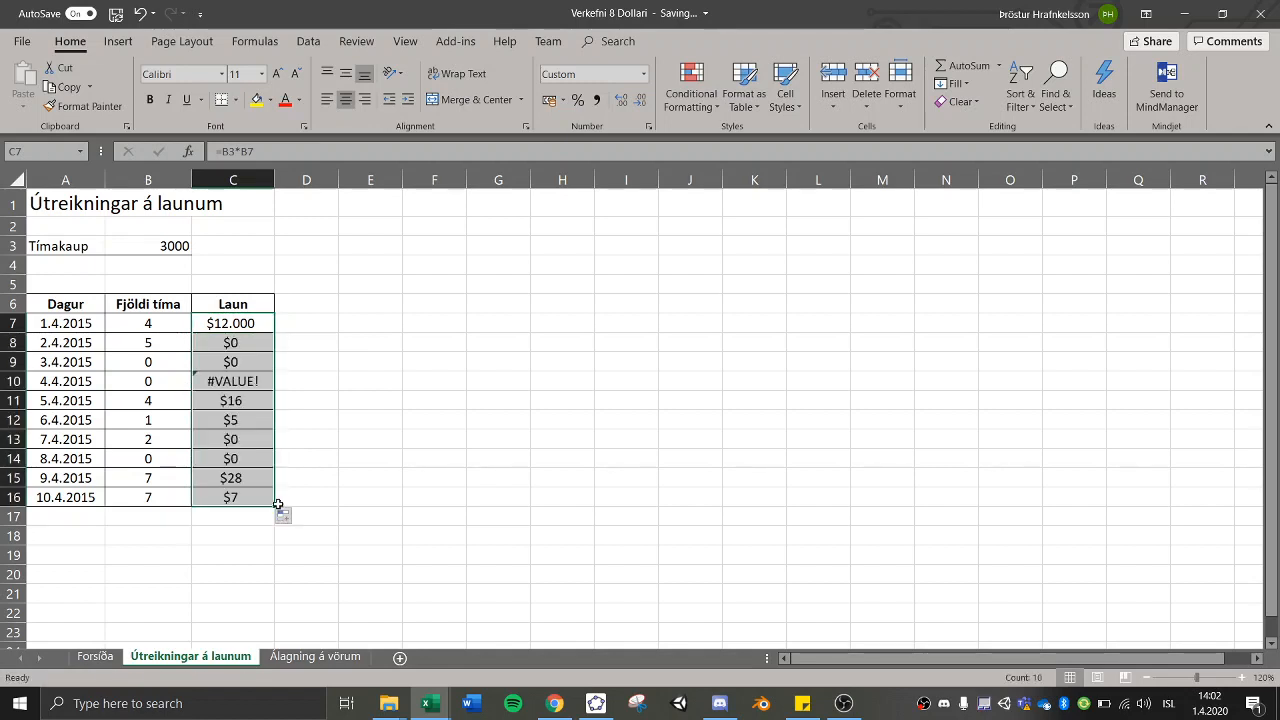
- Inspect the cell references of the filled Laun formulas in C8 and C10
{"action": "left_click", "coordinate": [242, 345]}
{"action": "left_click", "coordinate": [250, 382]}
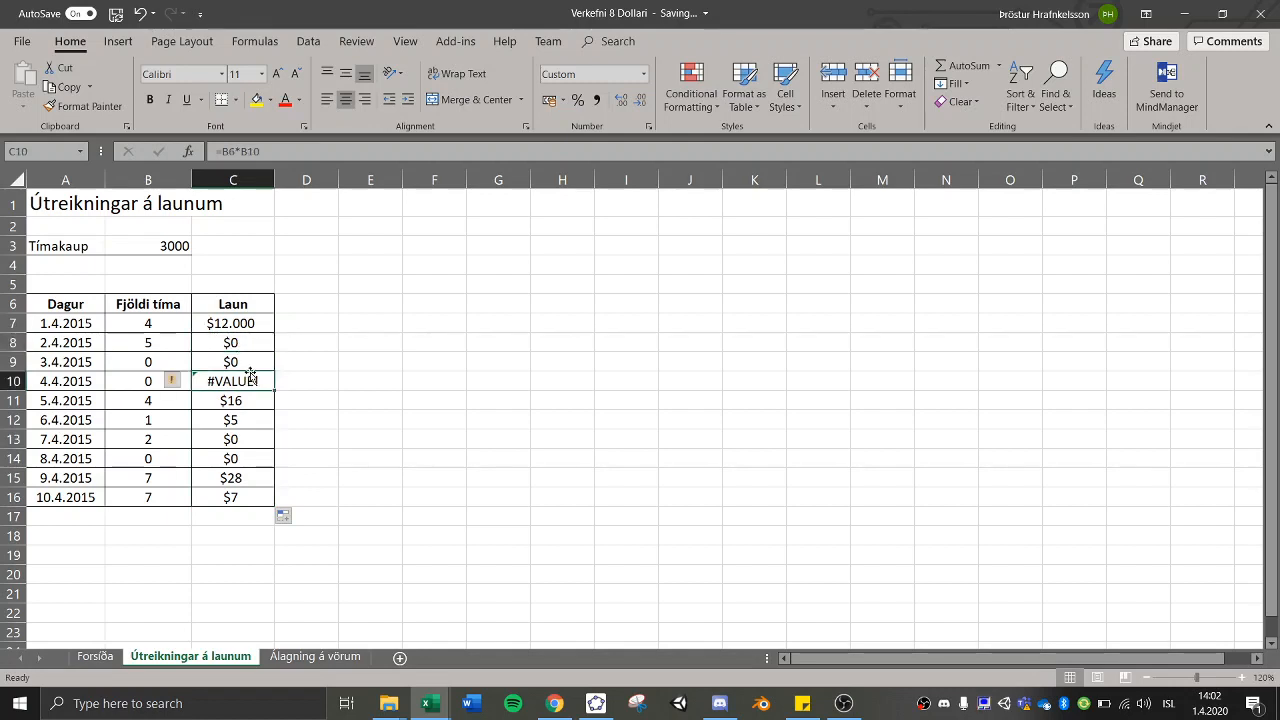
{"action": "left_click", "coordinate": [247, 343]}
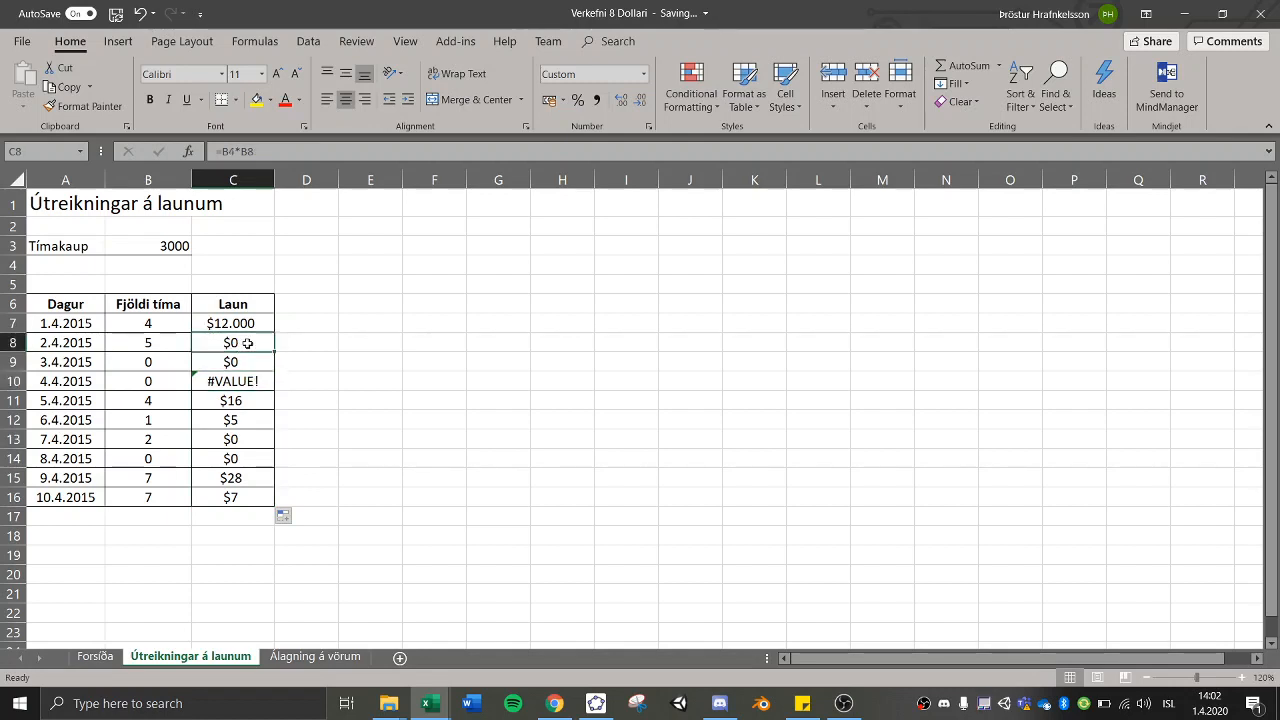
{"action": "double_click", "coordinate": [247, 343]}
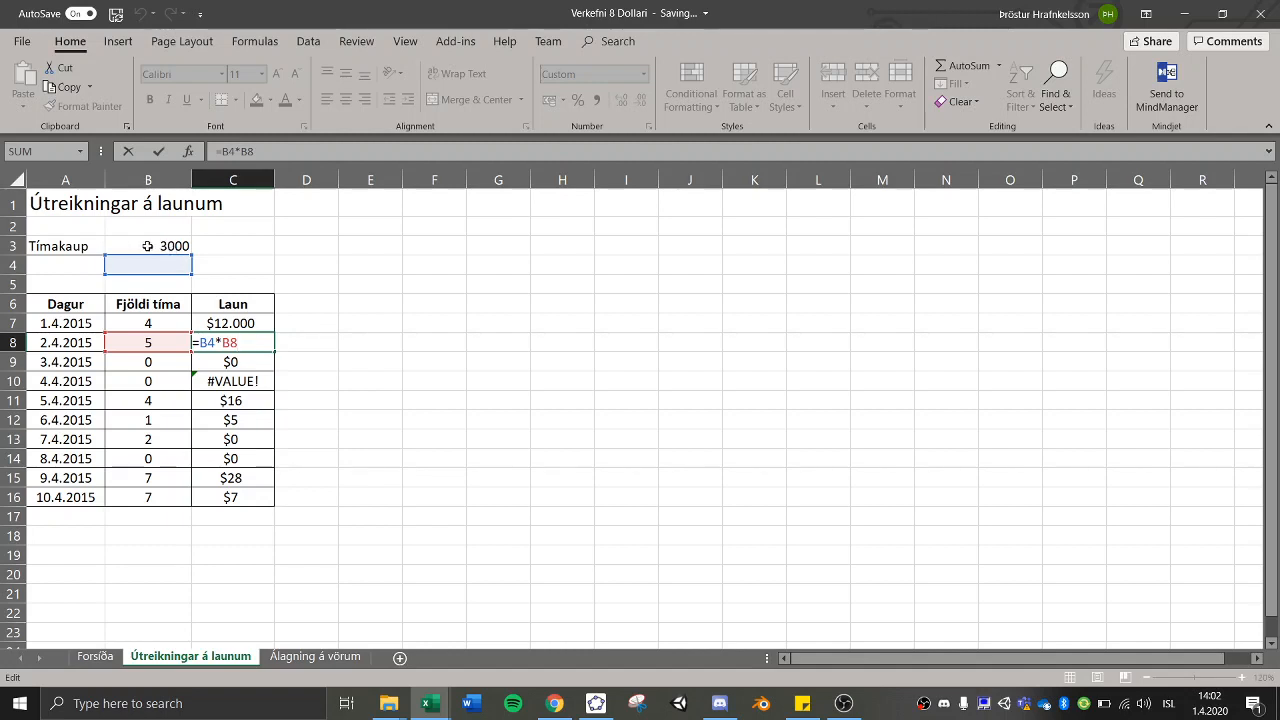
{"action": "key", "text": "Escape"}
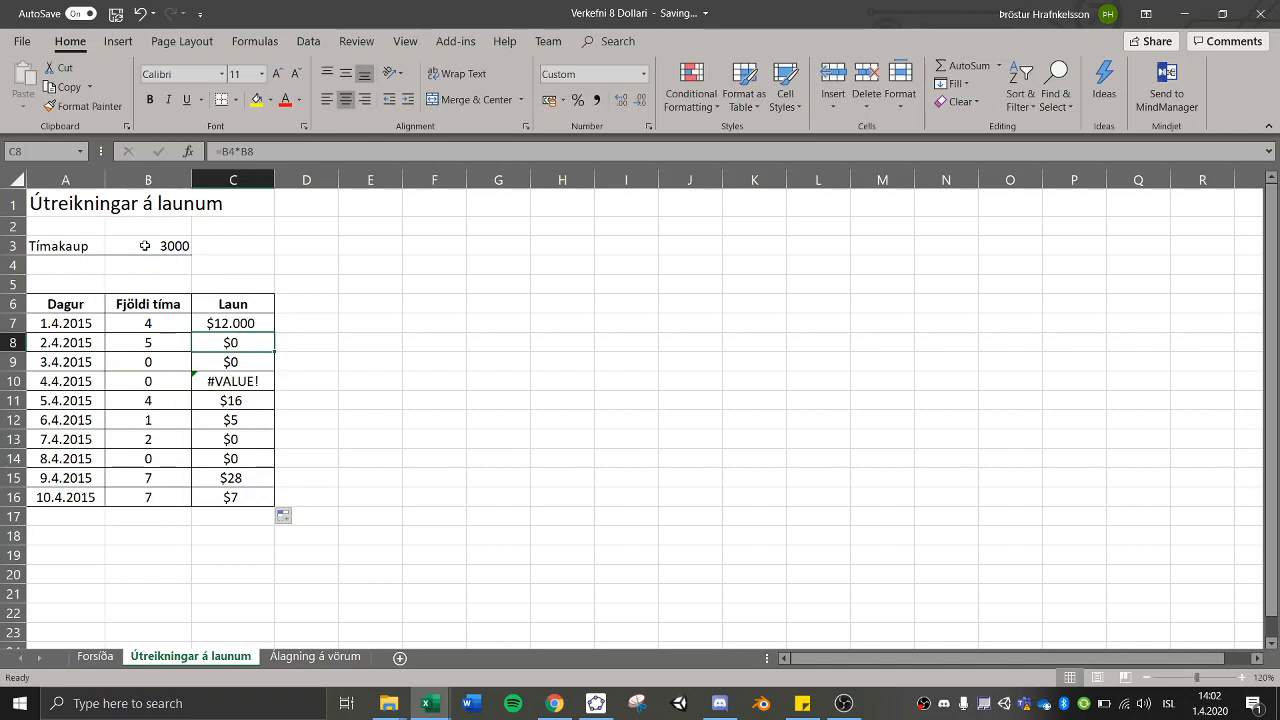
- Clear the Laun formulas in C7:C16 and return to cell C7
{"action": "key", "text": "ctrl+shift+Down"}
{"action": "key", "text": "Delete"}
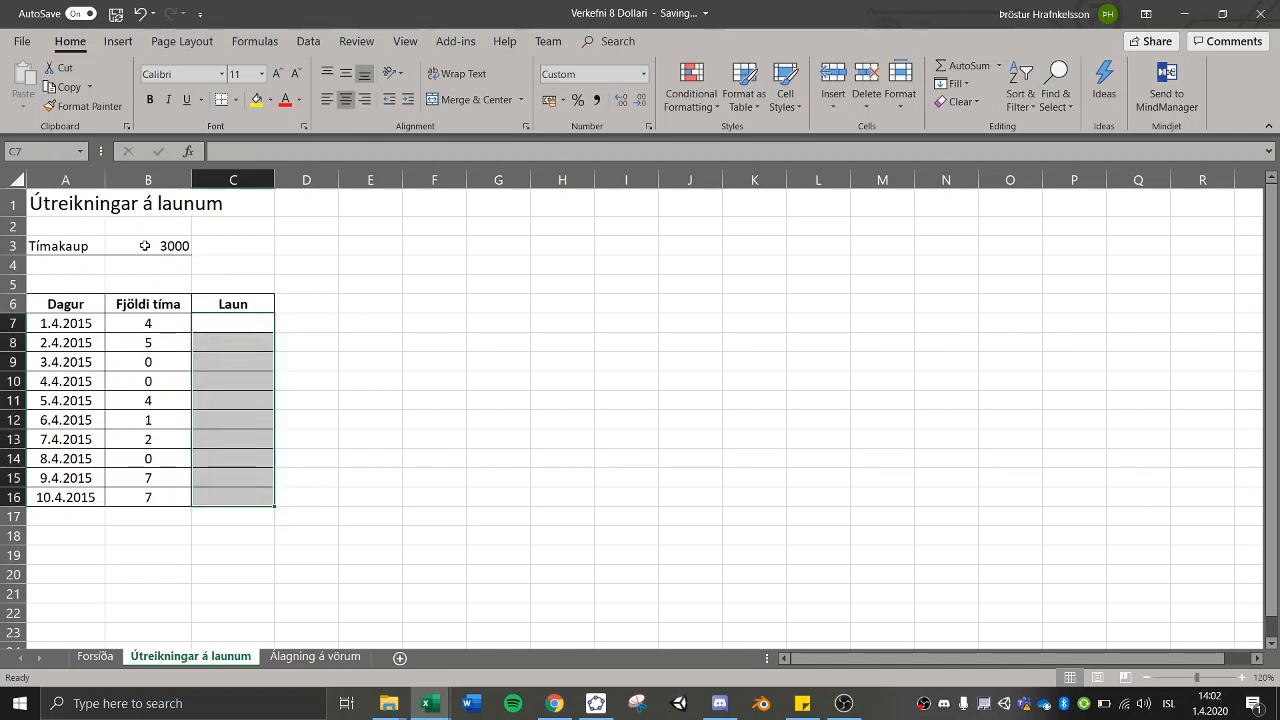
{"action": "key", "text": "Down"}
{"action": "key", "text": "Up"}
- Enter =$B$3*B7 in the Laun cell C7, locking the Tímakaup reference with dollar signs
{"action": "type", "text": "="}
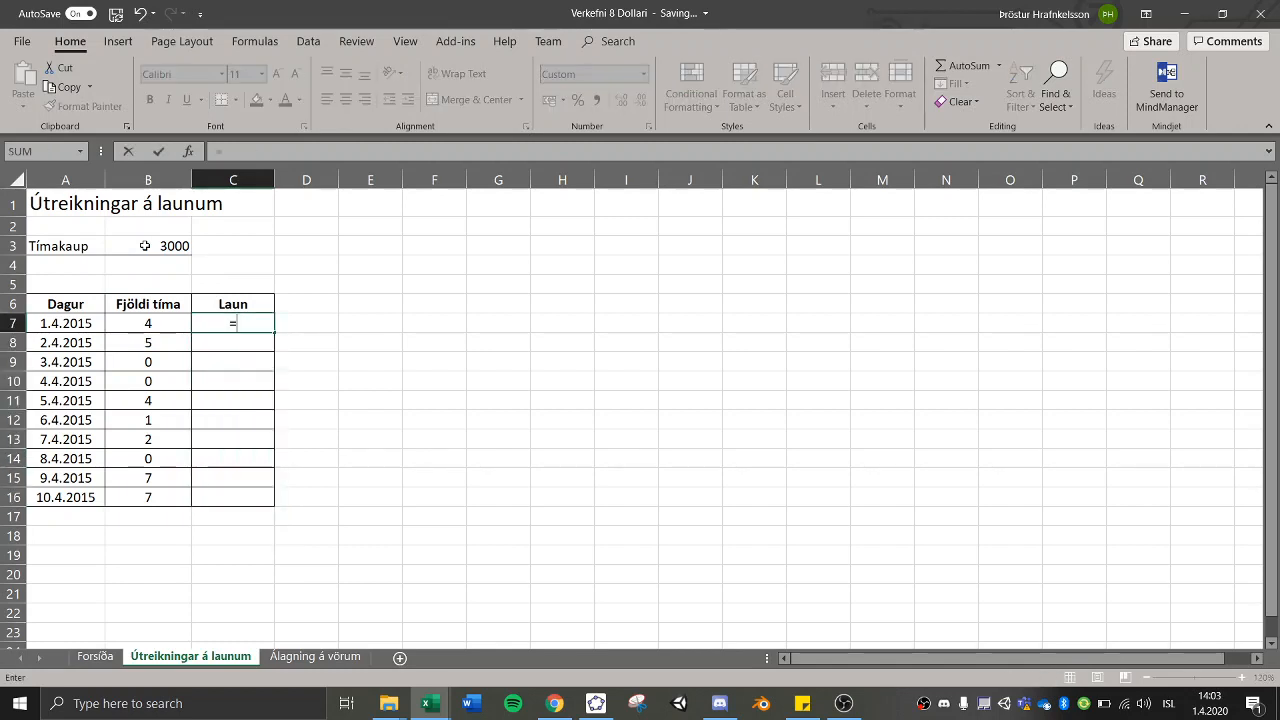
{"action": "left_click", "coordinate": [145, 245]}
{"action": "type", "text": "*"}
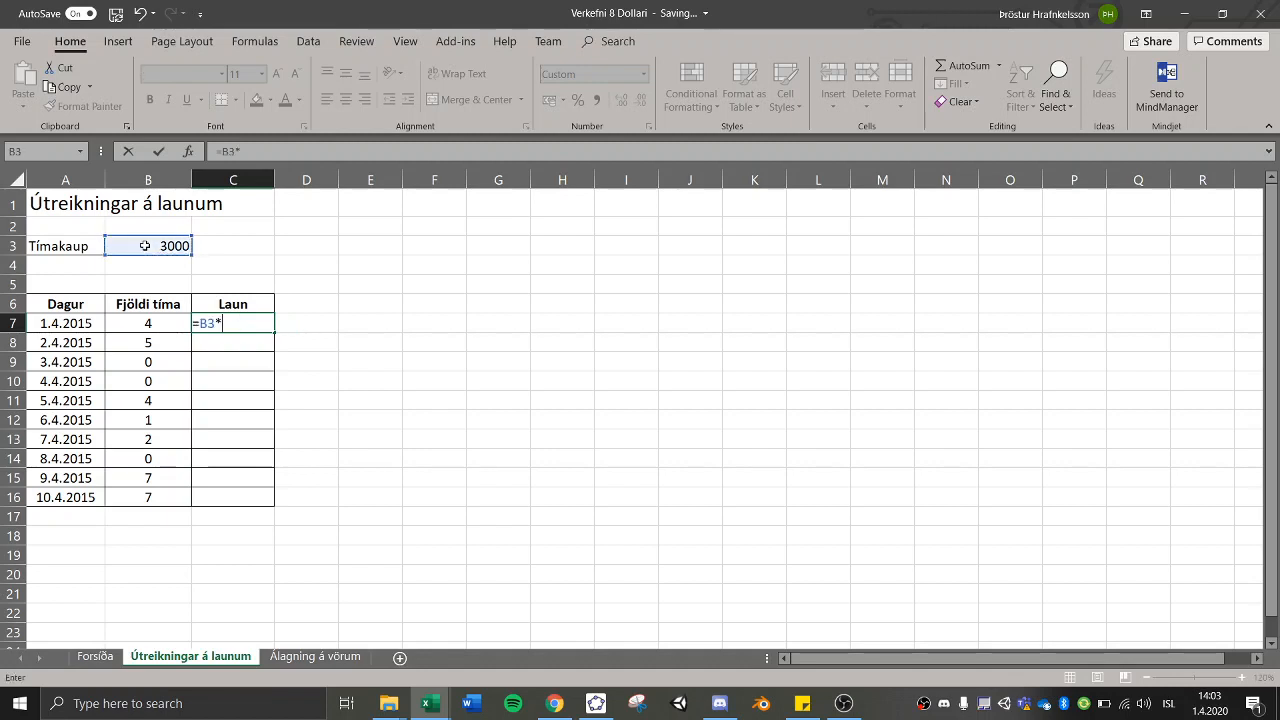
{"action": "left_click", "coordinate": [149, 326]}
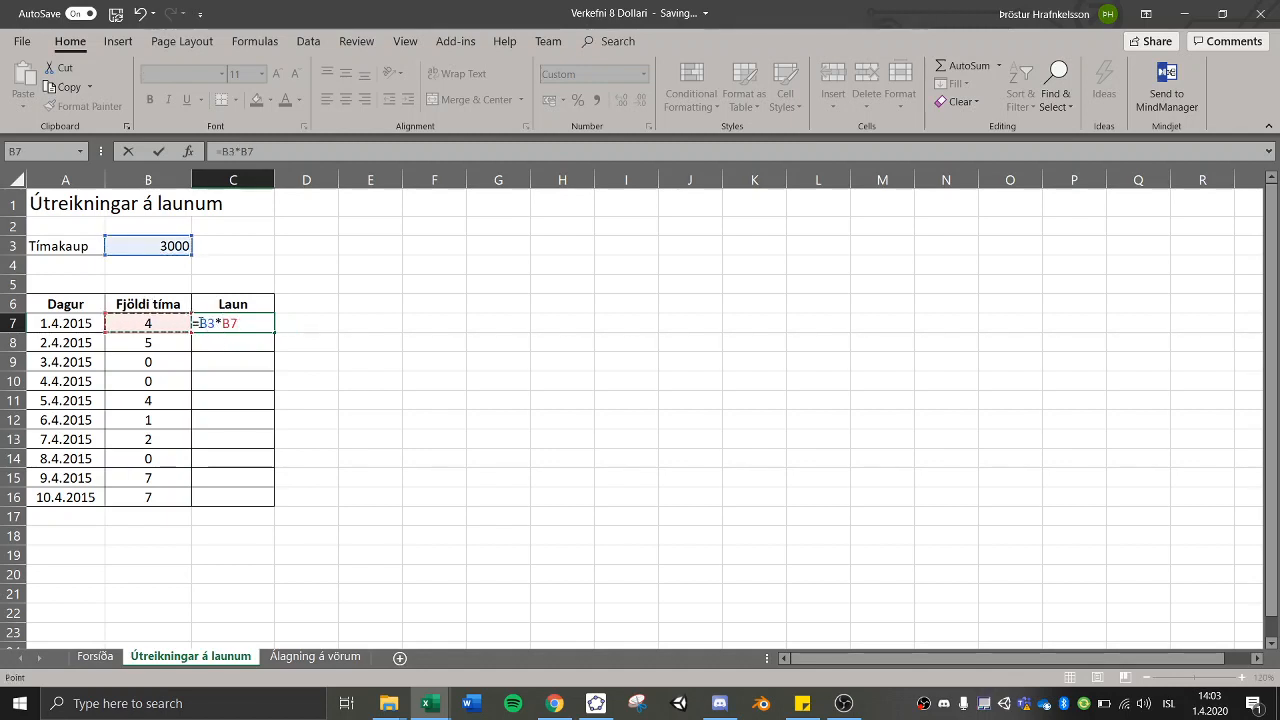
{"action": "left_click", "coordinate": [200, 323]}
{"action": "type", "text": "$B"}
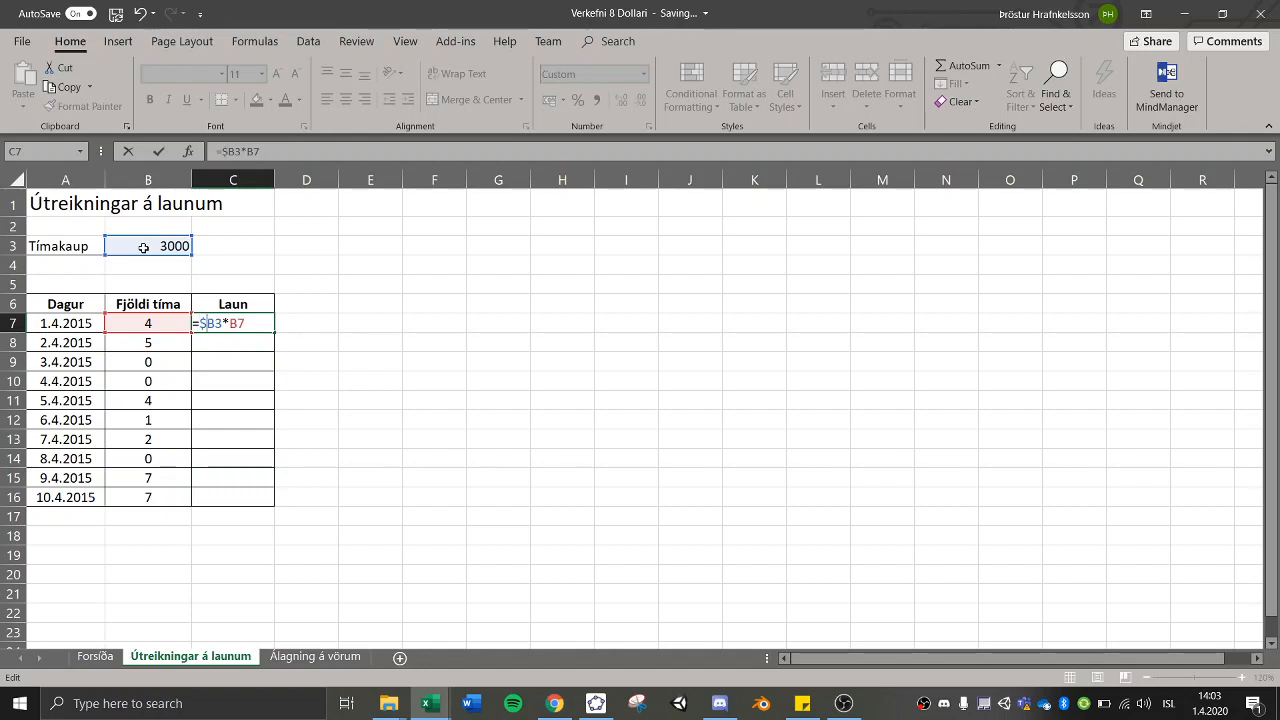
{"action": "type", "text": "$"}
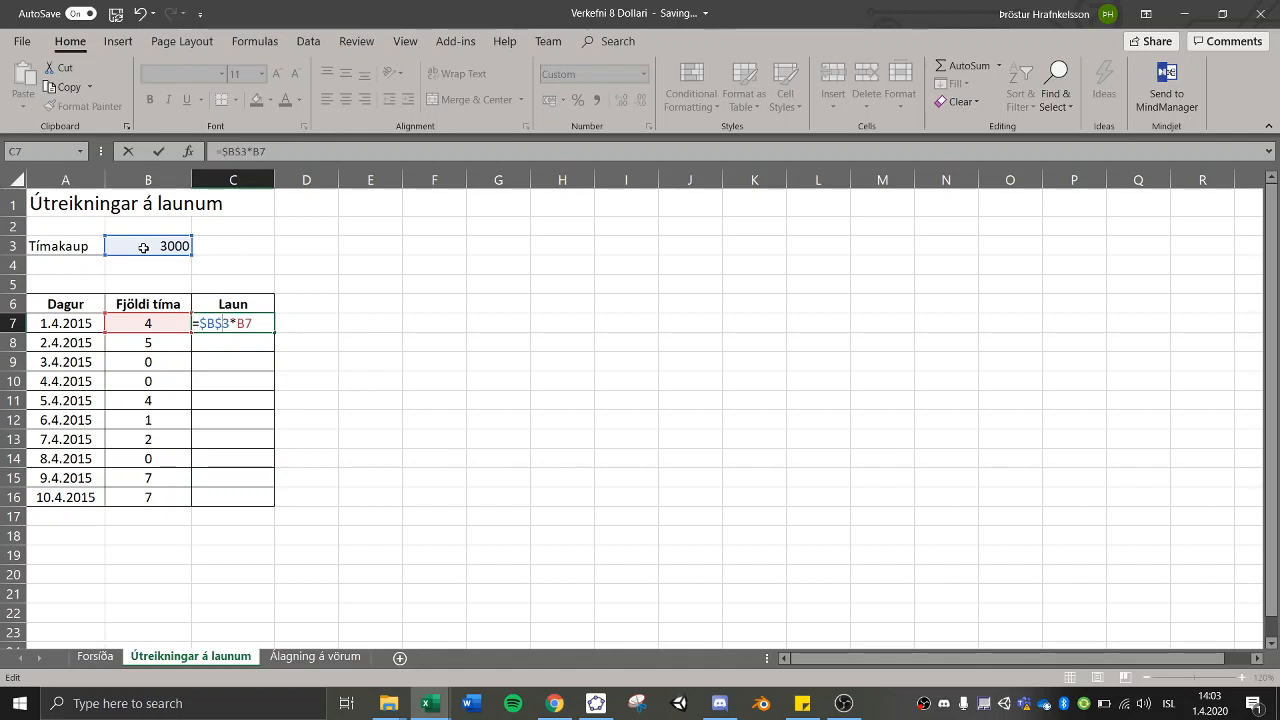
{"action": "key", "text": "ctrl+Return"}
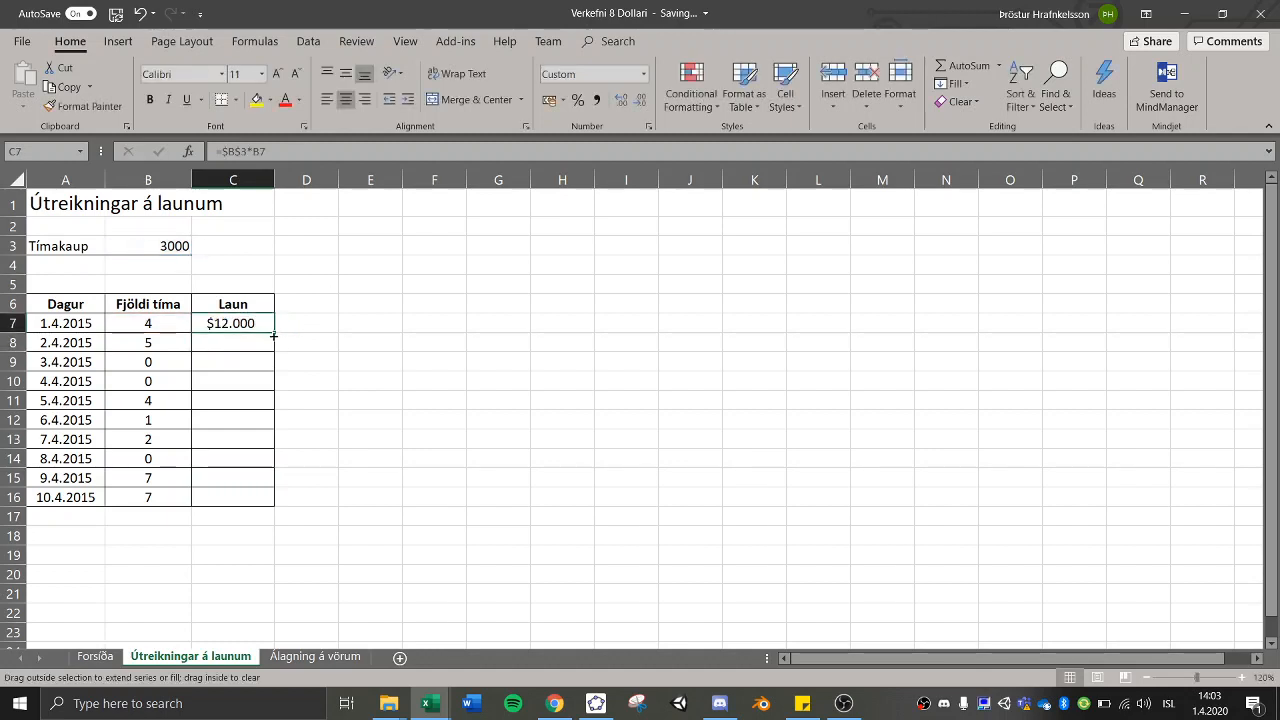
- Fill the Laun formula from C7 to C8, check its references there, and fill it down to C16
{"action": "left_click_drag", "start_coordinate": [273, 334], "coordinate": [268, 350]}
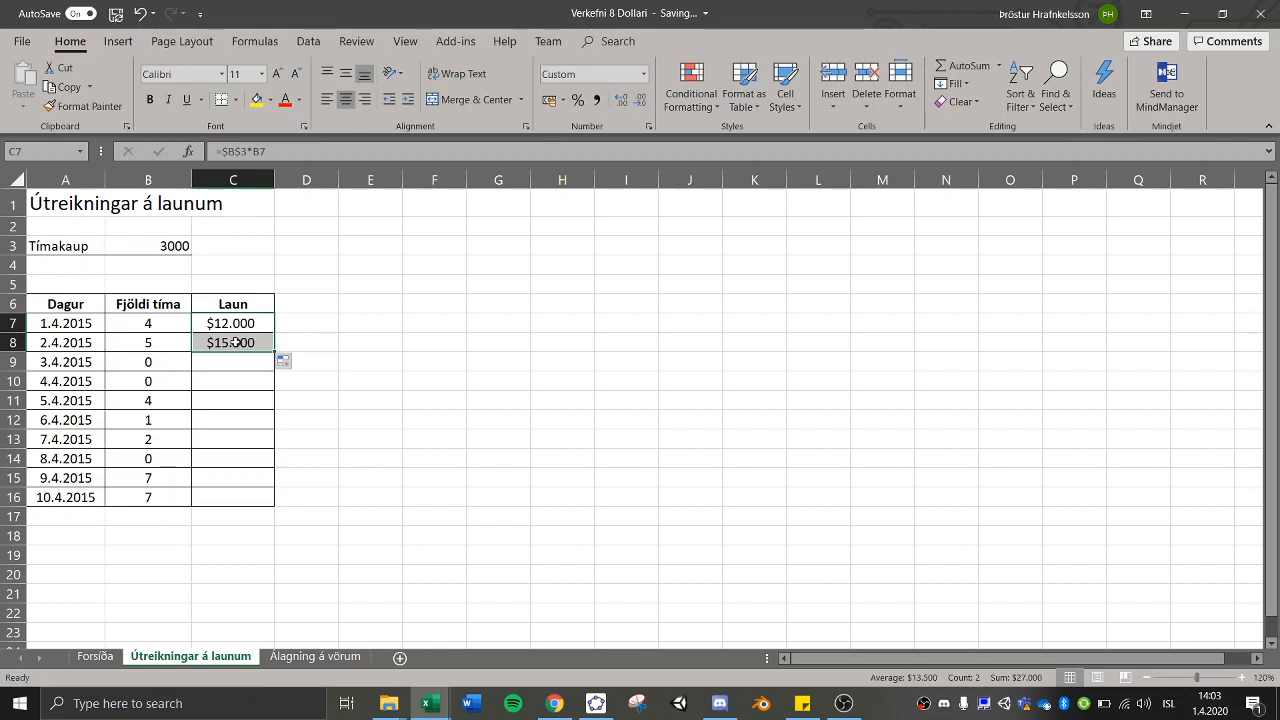
{"action": "double_click", "coordinate": [231, 342]}
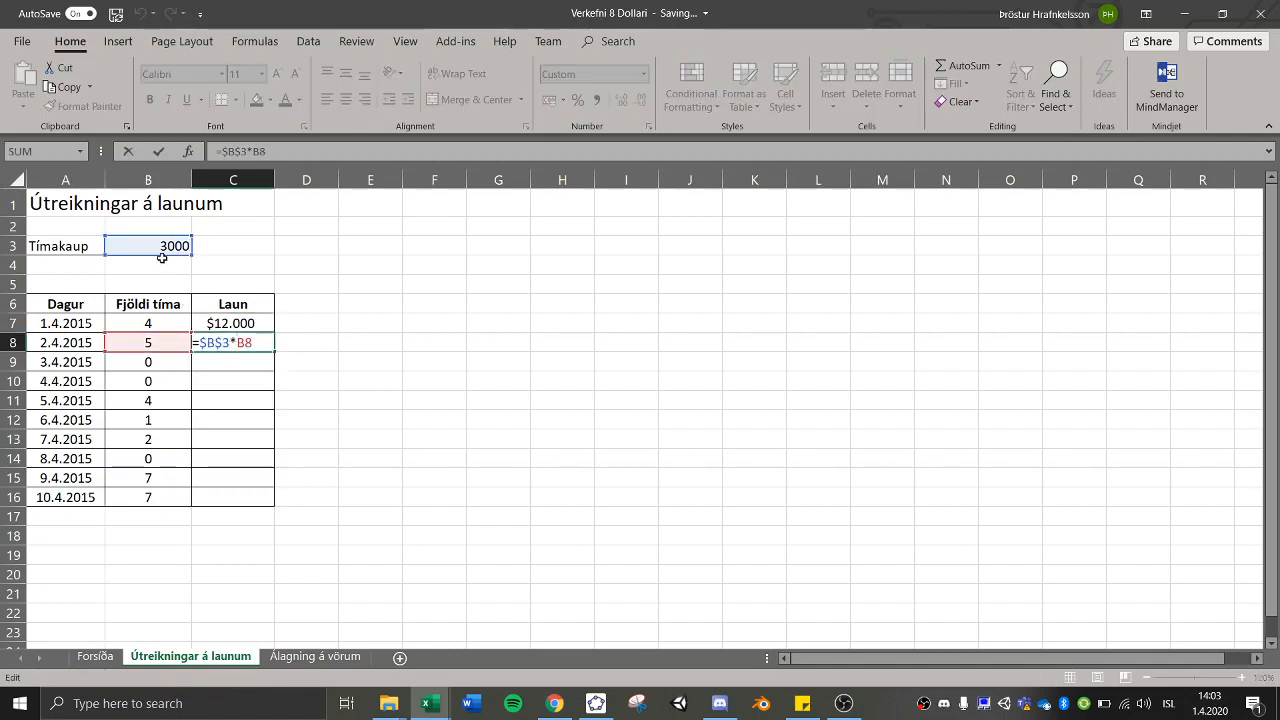
{"action": "key", "text": "ctrl+Return"}
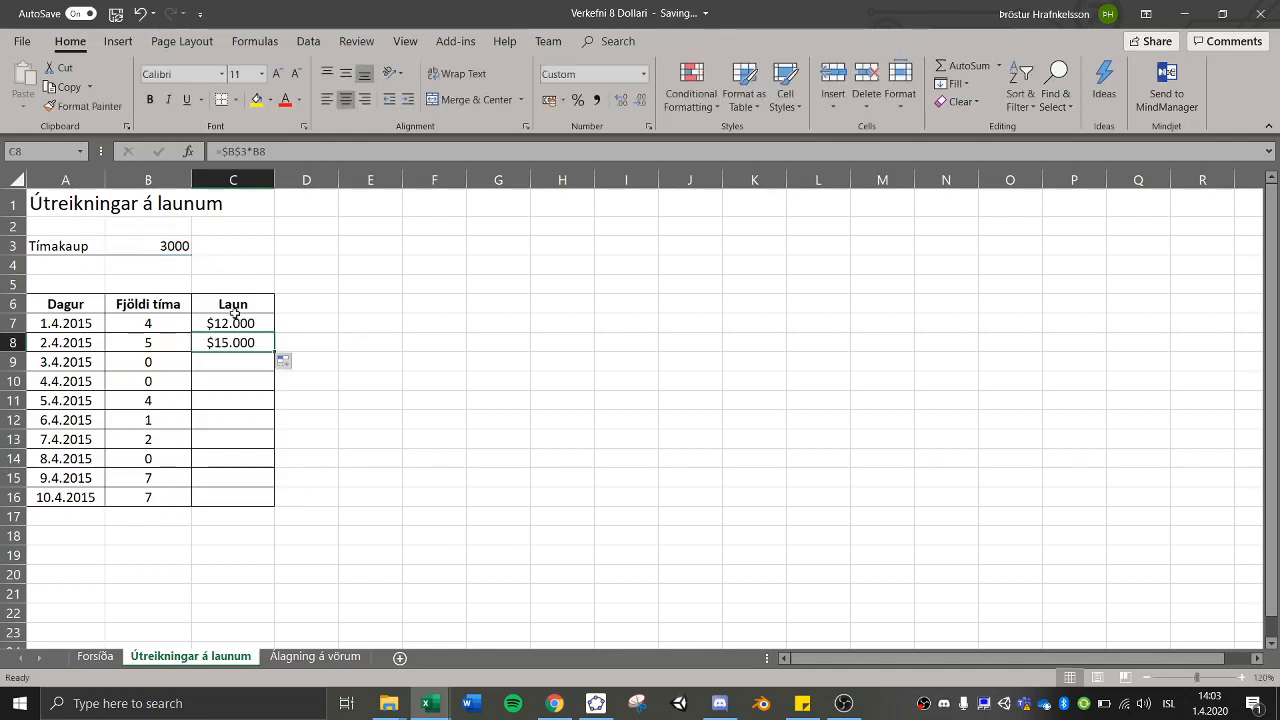
{"action": "double_click", "coordinate": [275, 346]}
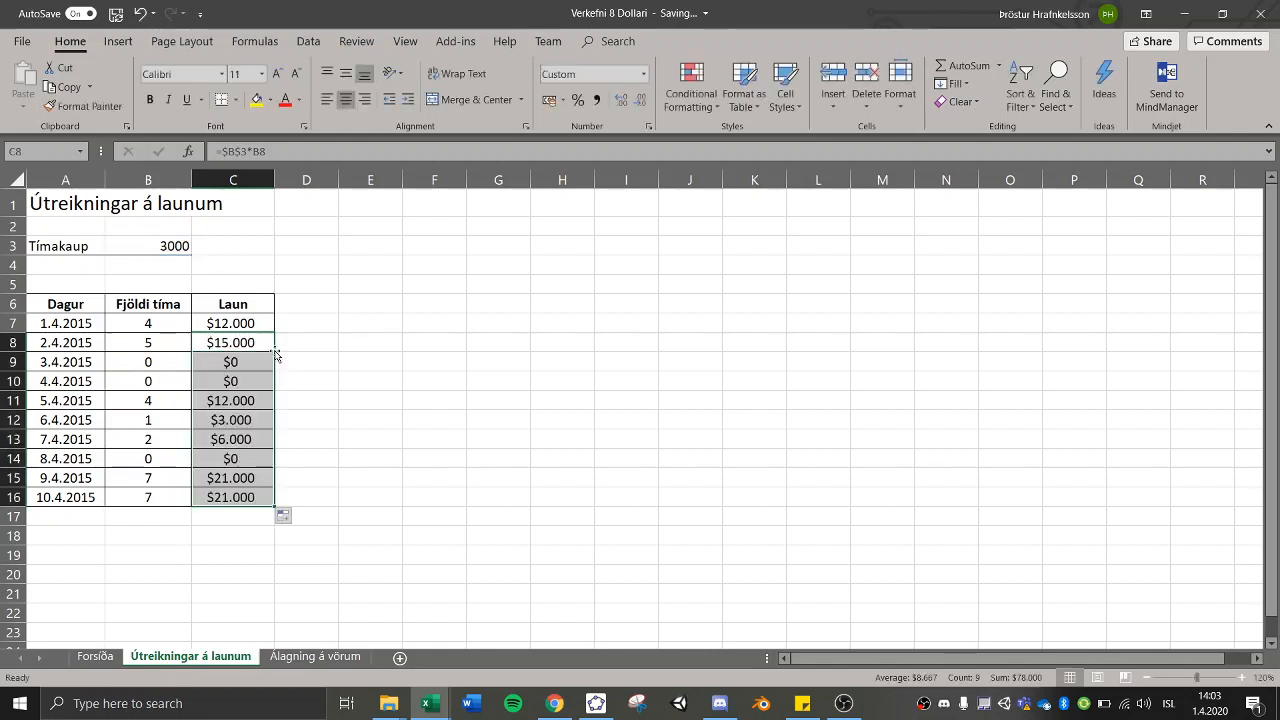
- Inspect the cell references of the Laun formulas in C13 and C15
{"action": "double_click", "coordinate": [253, 439]}
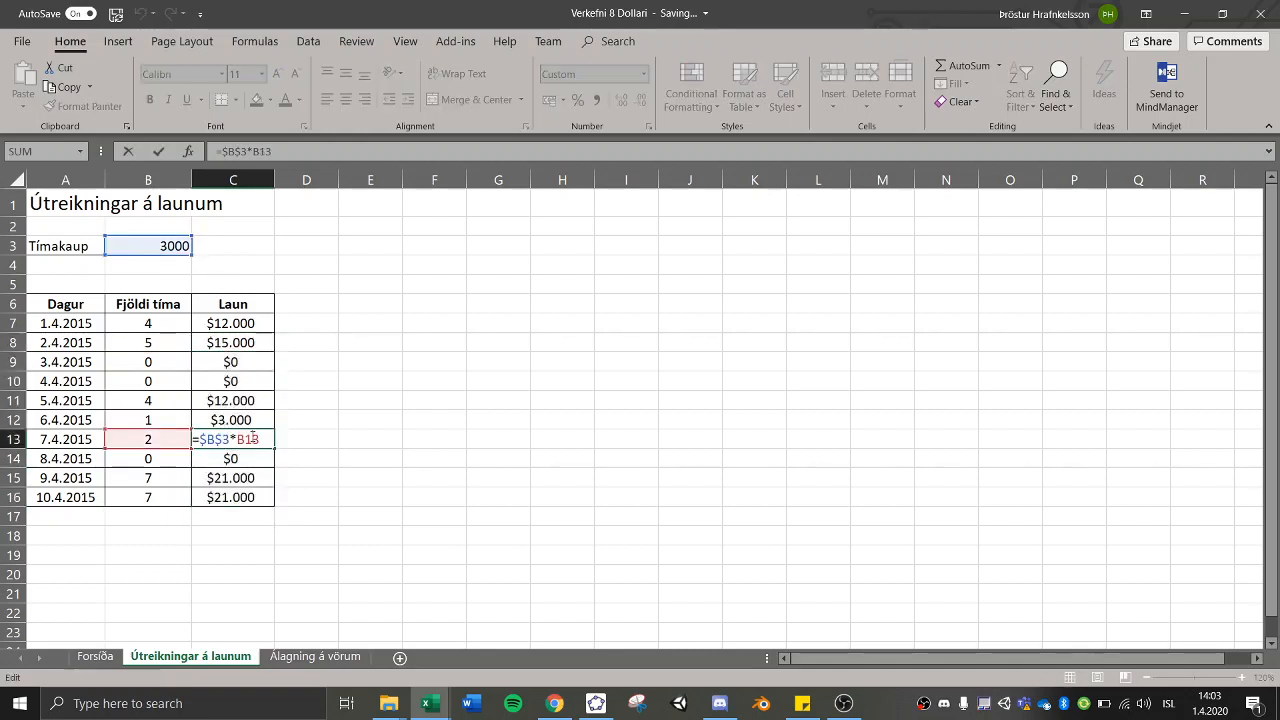
{"action": "key", "text": "Escape"}
{"action": "double_click", "coordinate": [245, 478]}
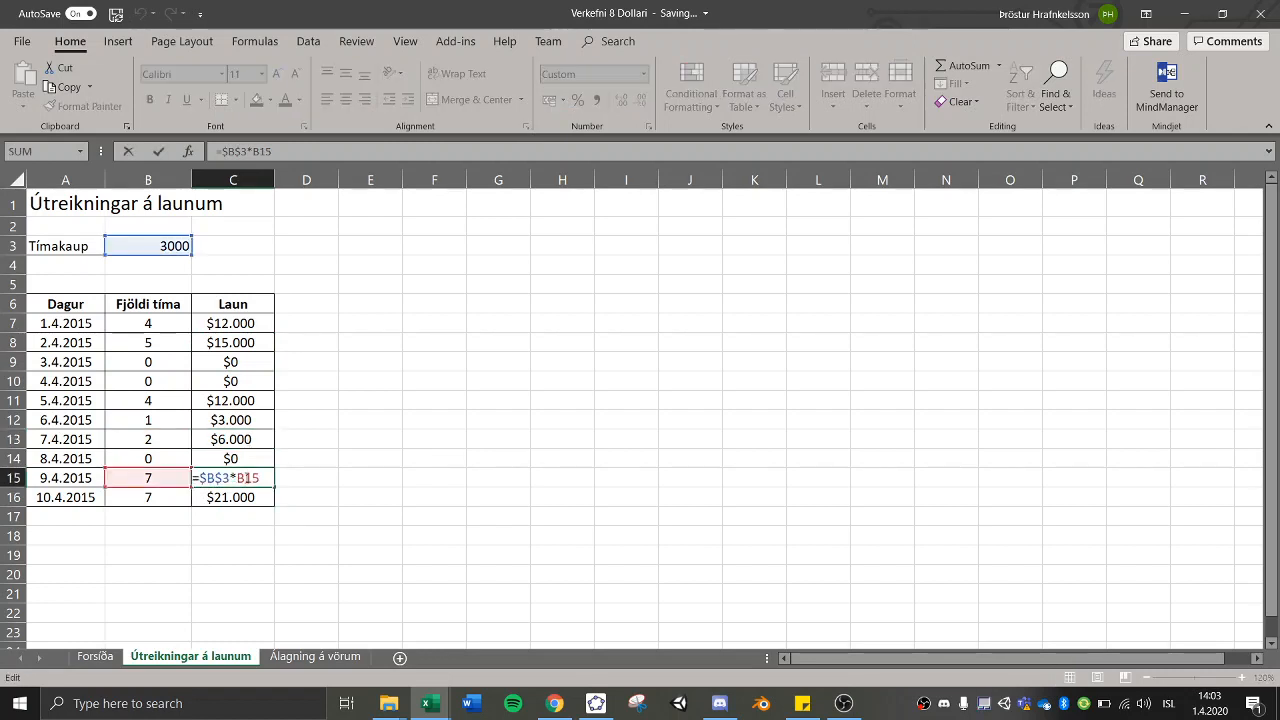
{"action": "key", "text": "Return"}
- Enter =B7*B3 in cell B8 of the Álagning á vörum sheet to calculate the Iphone price increase
{"action": "left_click", "coordinate": [310, 657]}
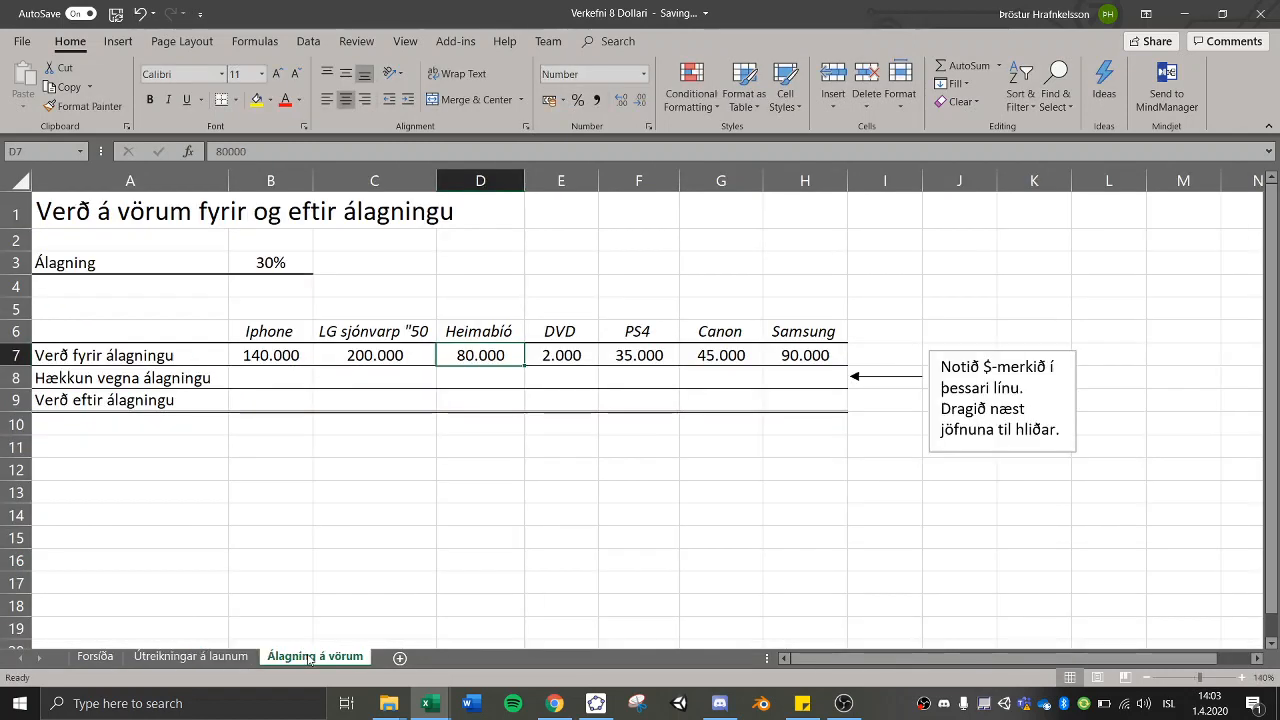
{"action": "left_click", "coordinate": [276, 379]}
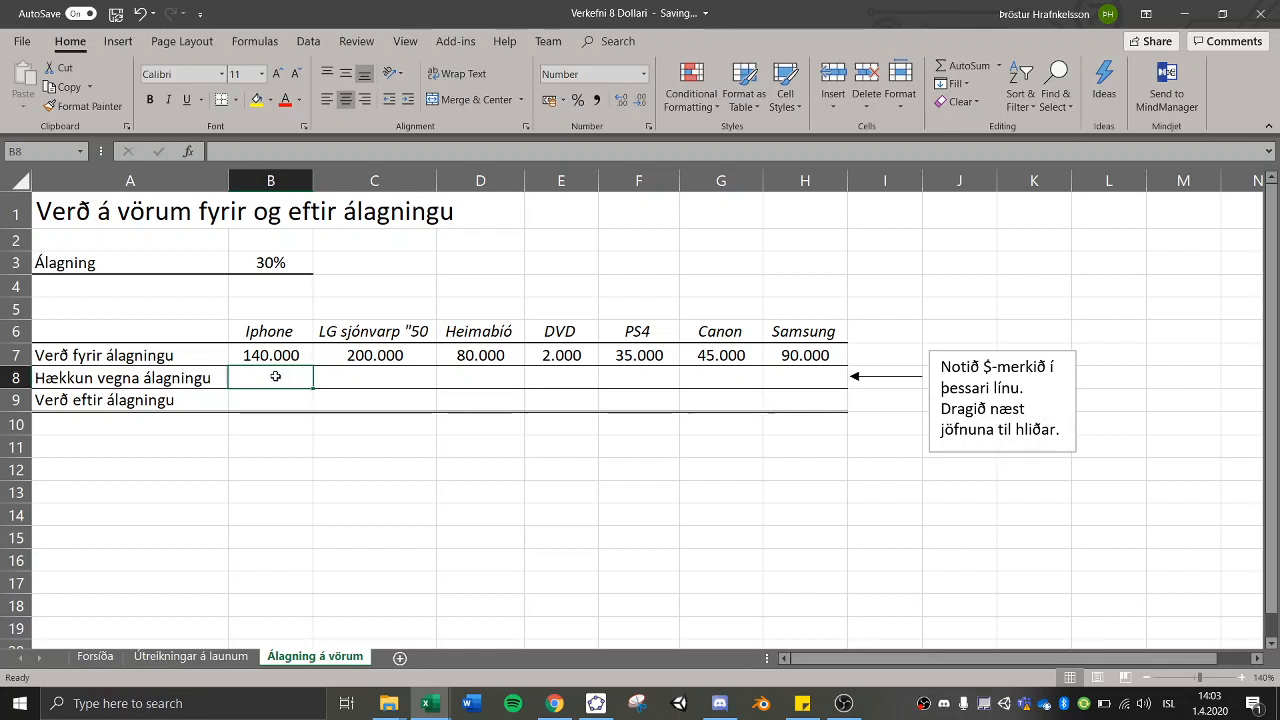
{"action": "left_click", "coordinate": [271, 262]}
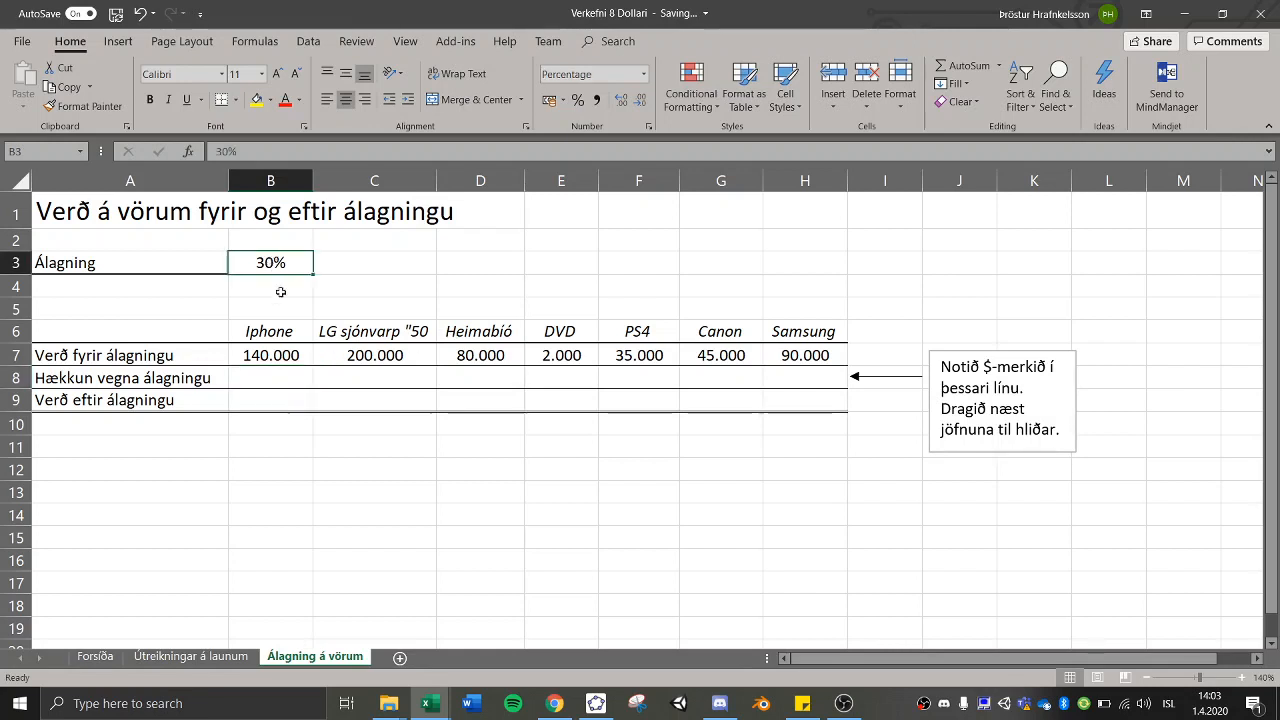
{"action": "left_click", "coordinate": [293, 373]}
{"action": "type", "text": "="}
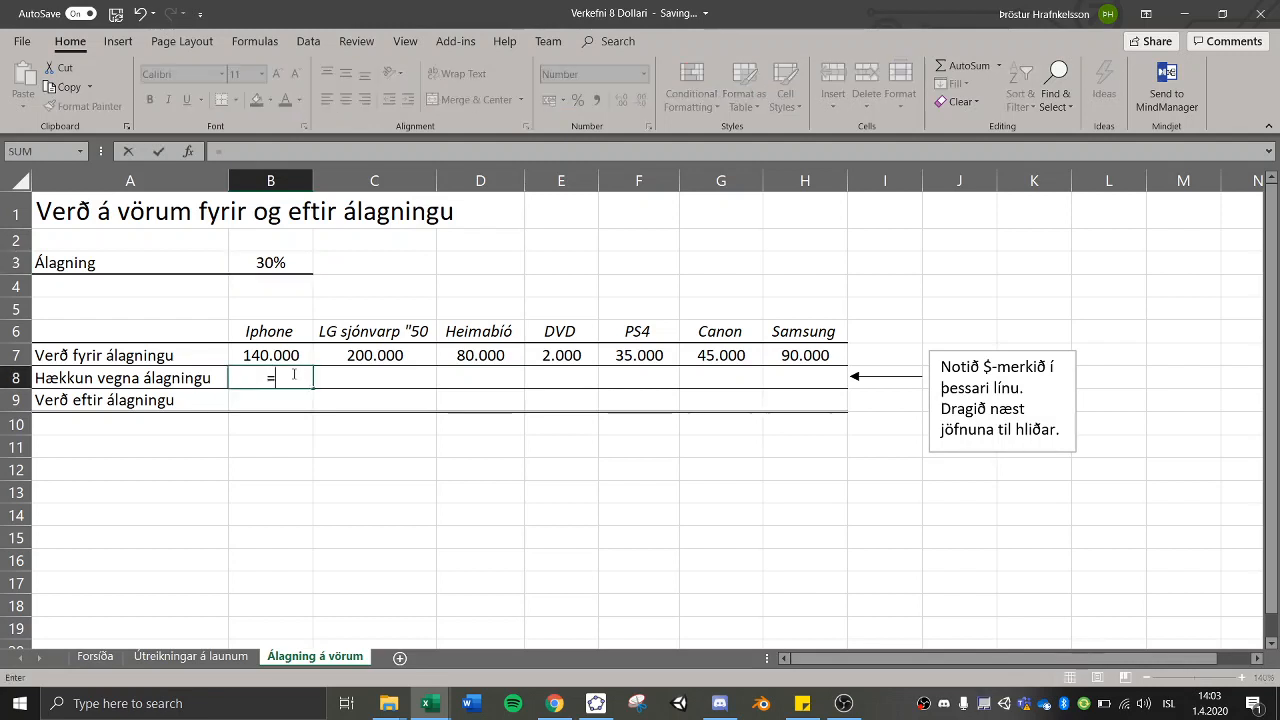
{"action": "left_click", "coordinate": [272, 352]}
{"action": "type", "text": "*"}
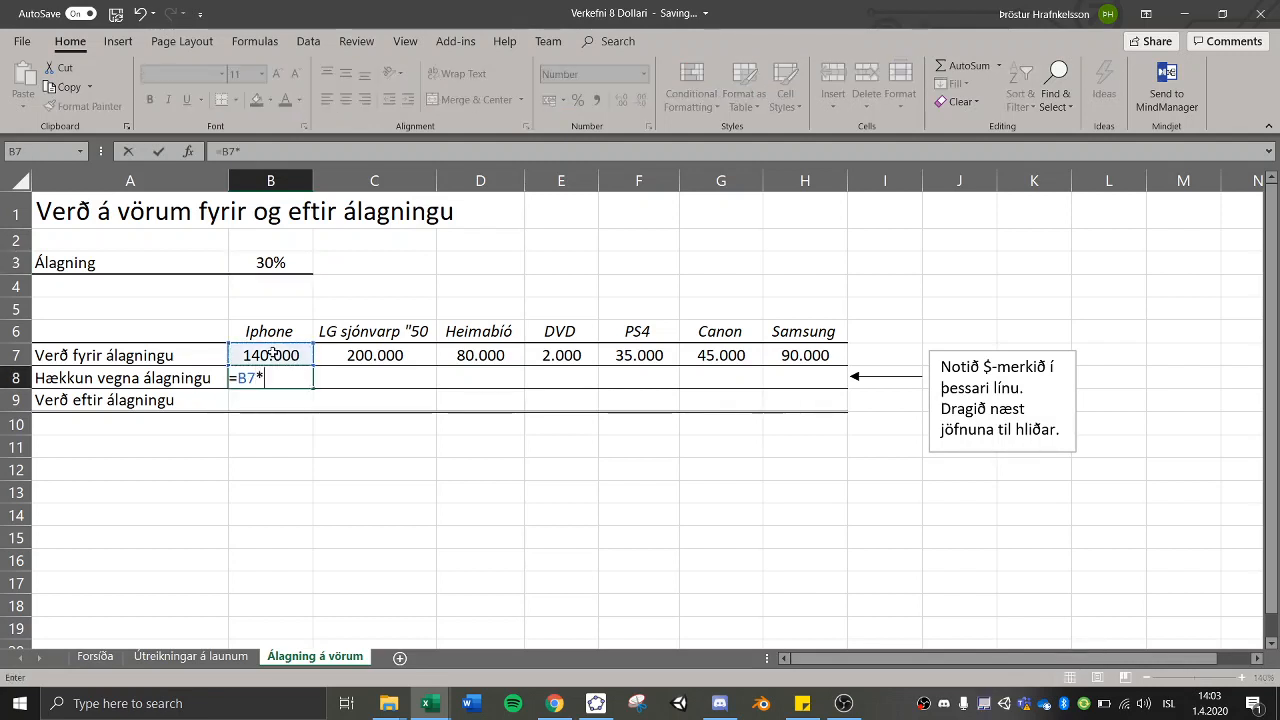
{"action": "key", "text": "Return"}
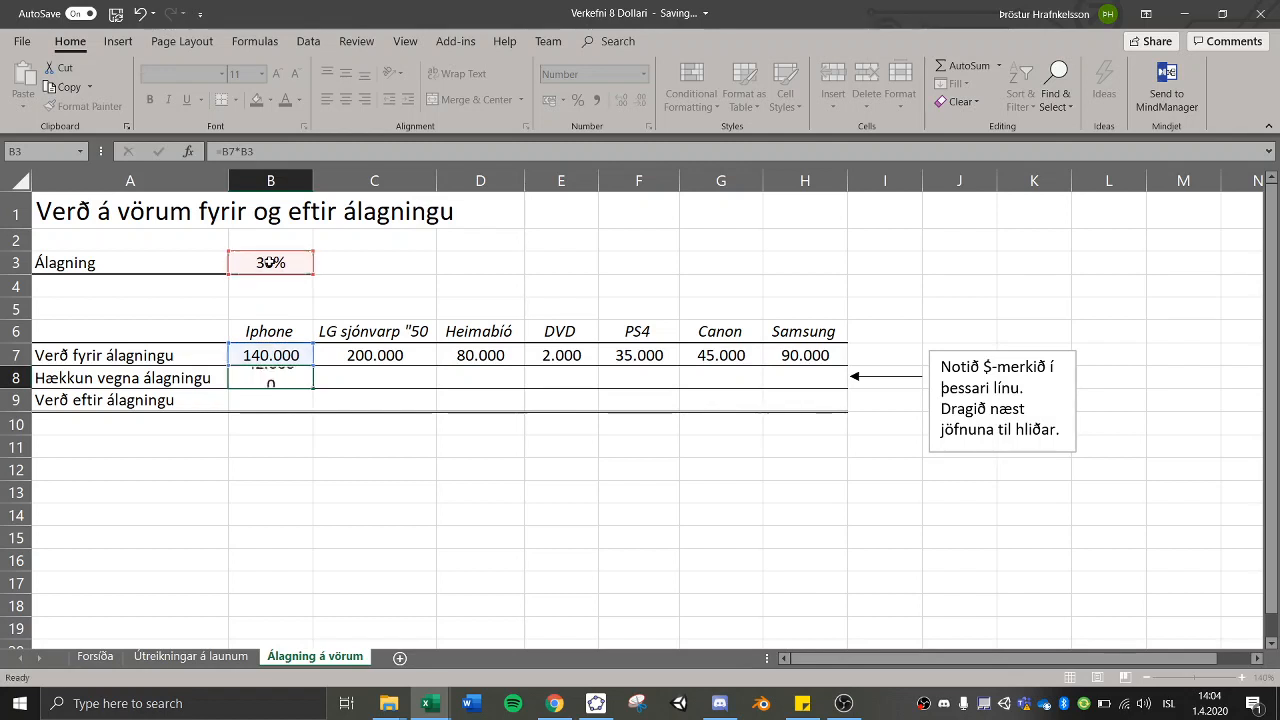
{"action": "key", "text": "Up"}
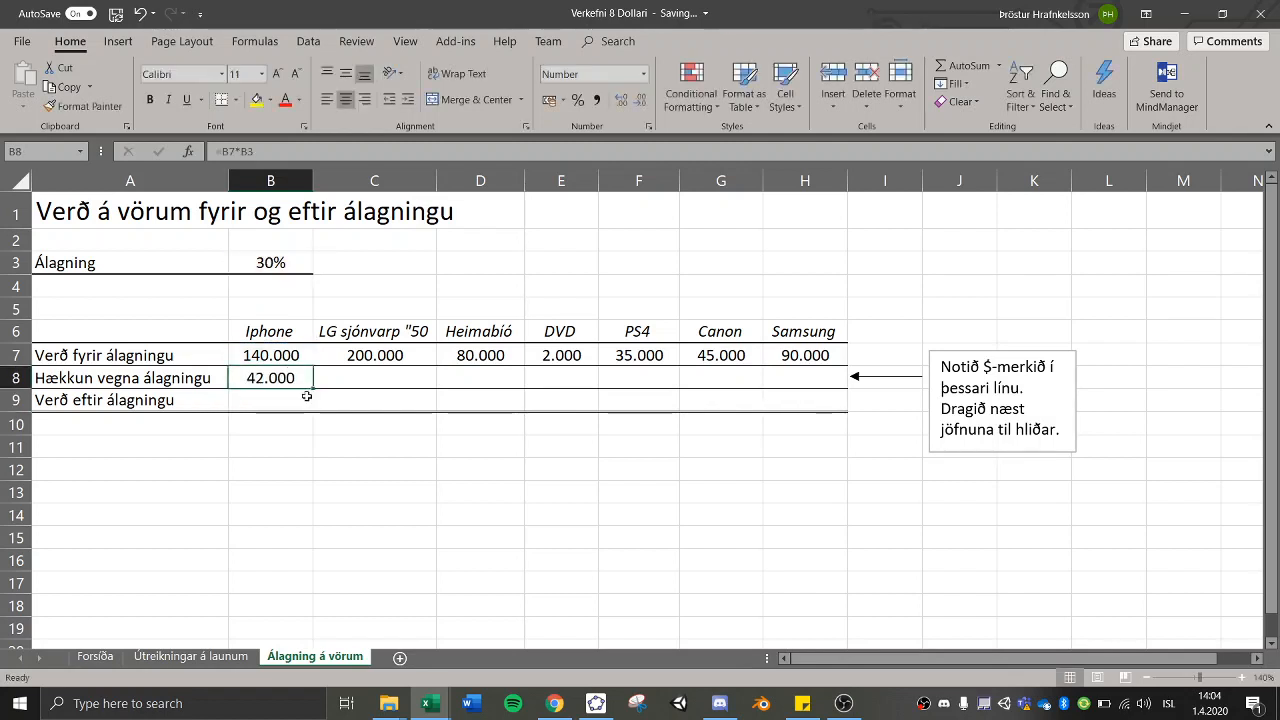
- Try filling the Hækkun vegna álagningu formula from B8 across to H8 and check its references in C8 and D8
{"action": "left_click_drag", "start_coordinate": [312, 390], "coordinate": [816, 383]}
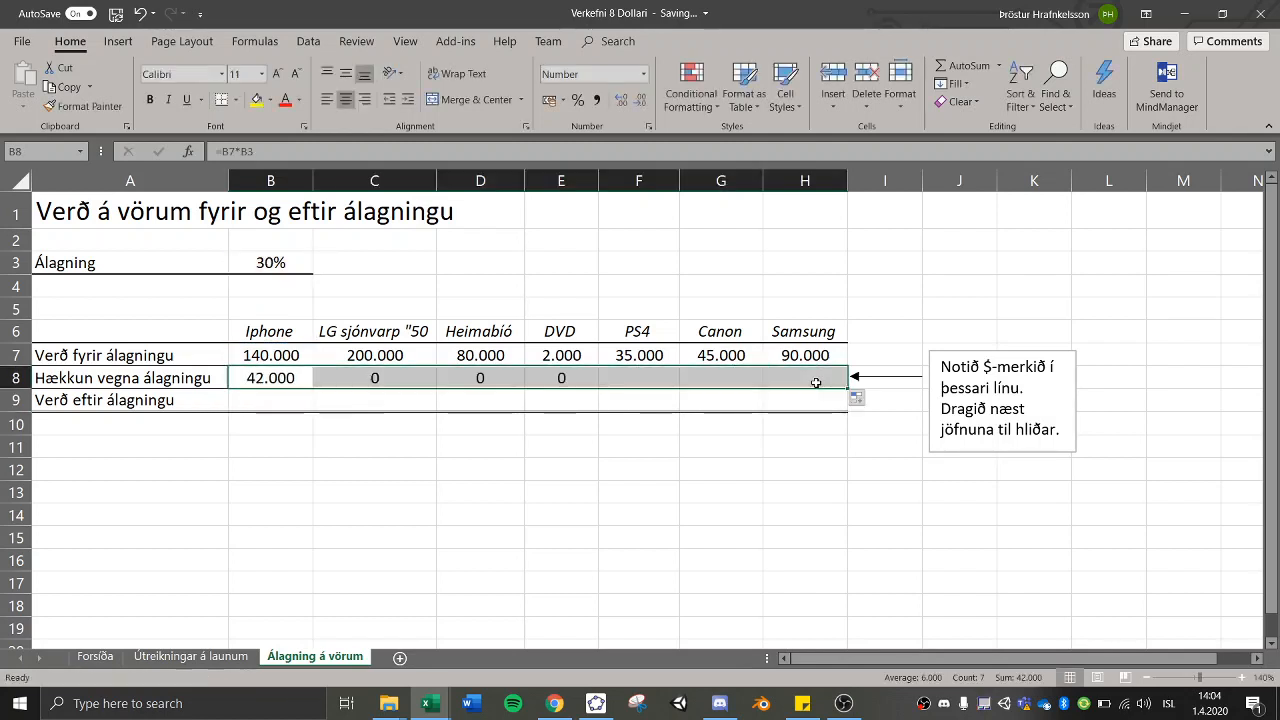
{"action": "double_click", "coordinate": [416, 377]}
{"action": "key", "text": "Escape"}
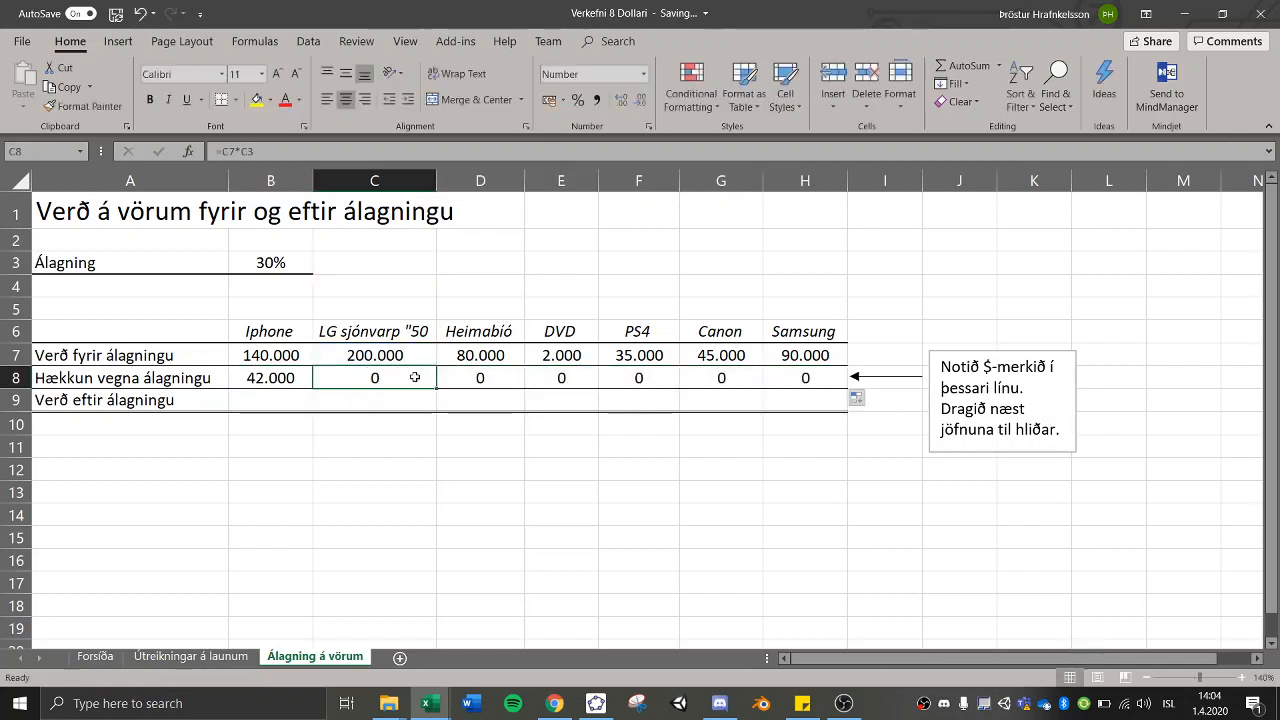
{"action": "double_click", "coordinate": [485, 380]}
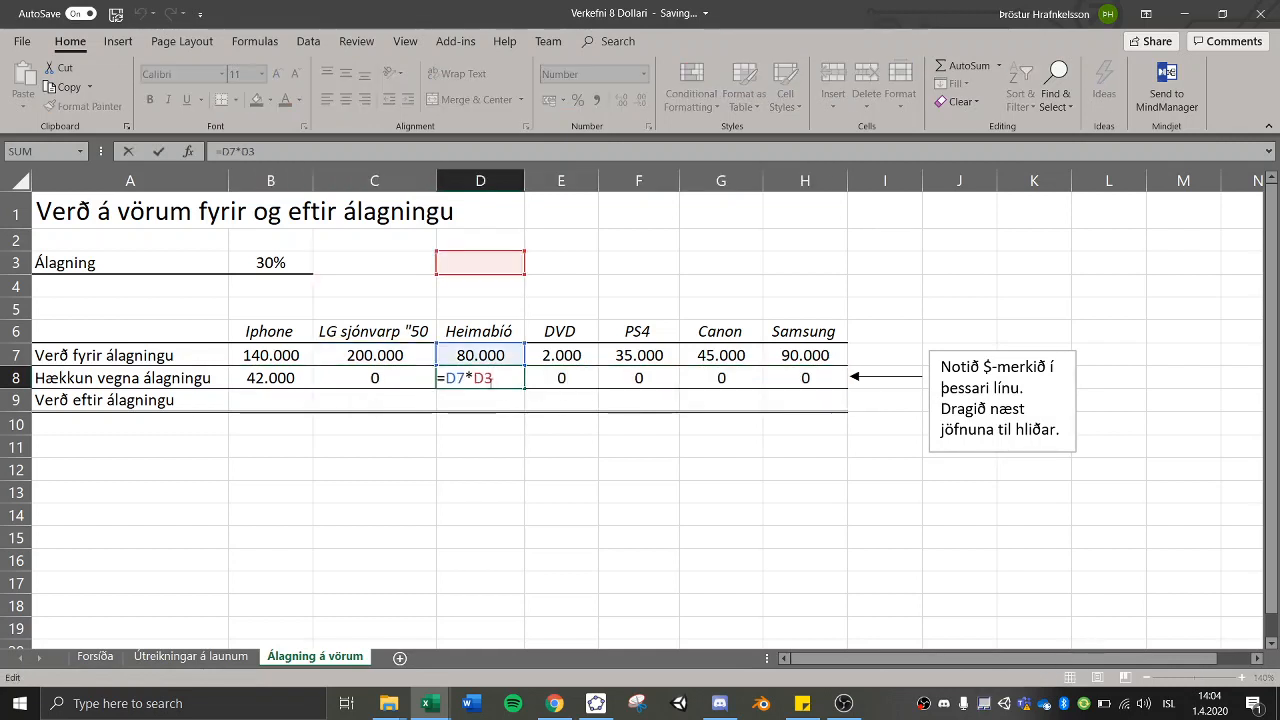
{"action": "key", "text": "Escape"}
- Undo the fill across row 8 and inspect the references of the formula in B8
{"action": "key", "text": "ctrl+z"}
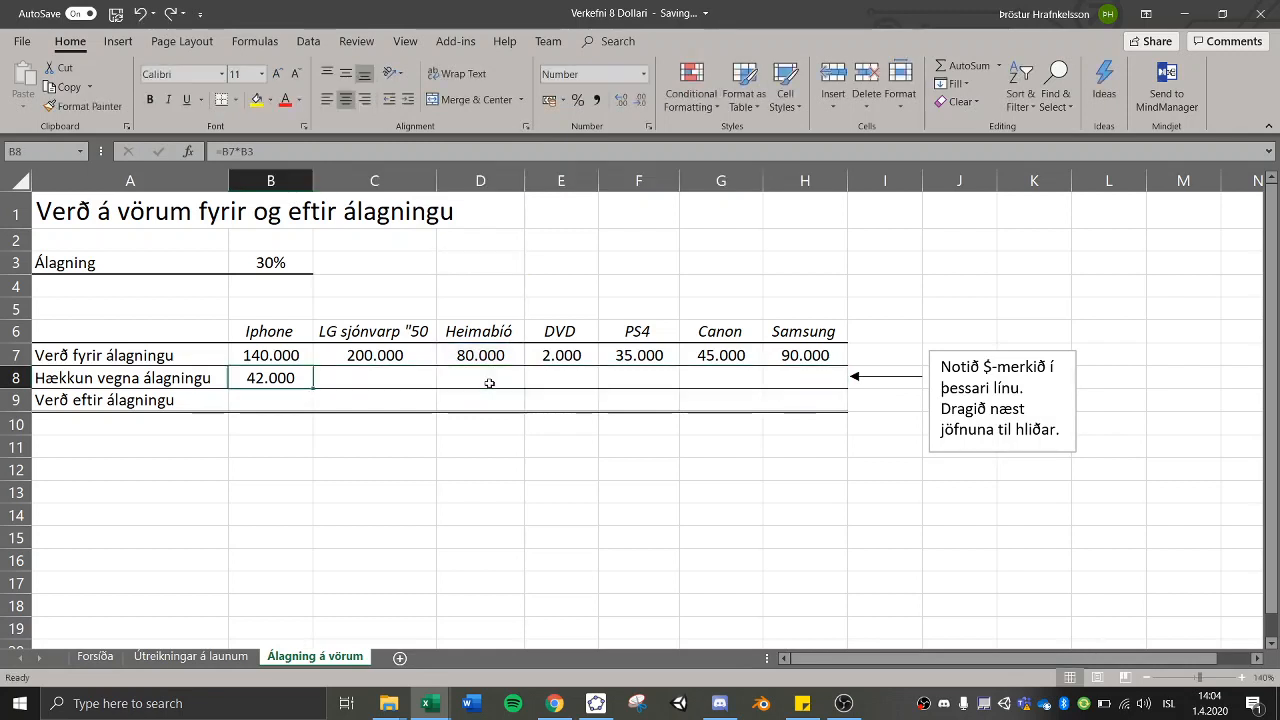
{"action": "double_click", "coordinate": [296, 378]}
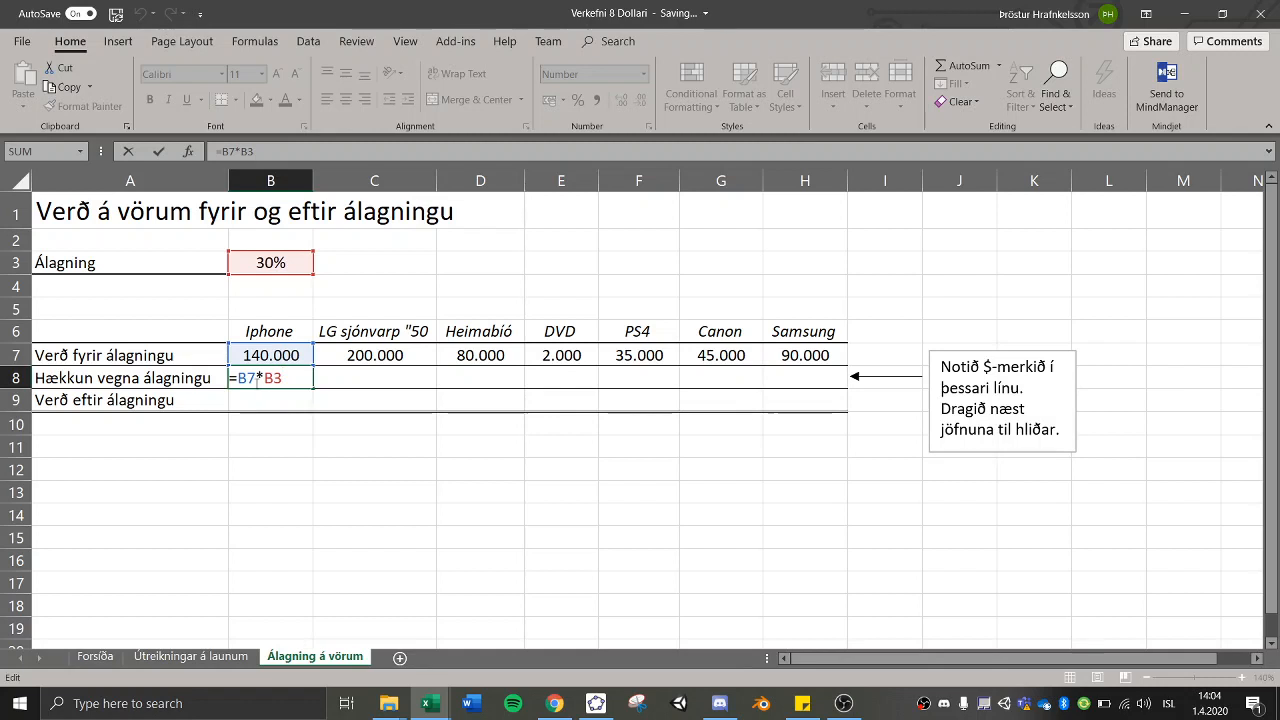
{"action": "key", "text": "ctrl+Return"}
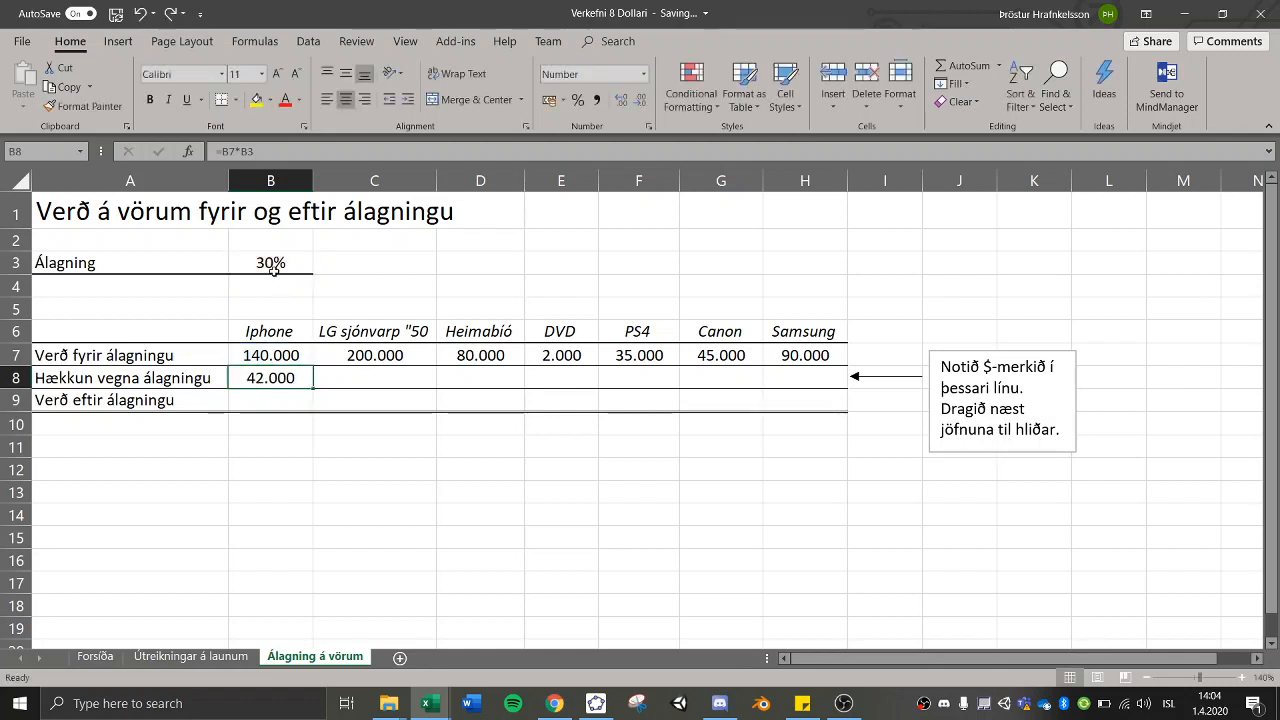
- Try the Verð eftir álagningu formula =B7+B8 in B9, and clear the cell again
{"action": "key", "text": "Down"}
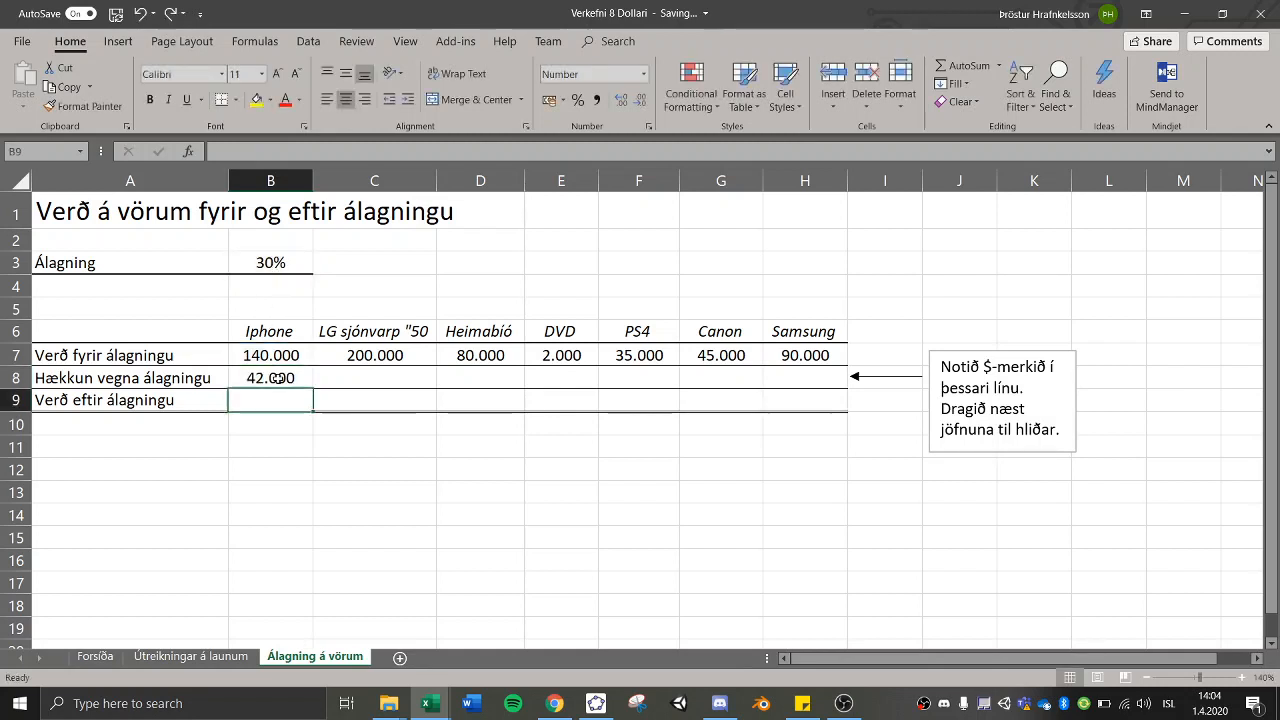
{"action": "type", "text": "="}
{"action": "key", "text": "Up"}
{"action": "key", "text": "Up"}
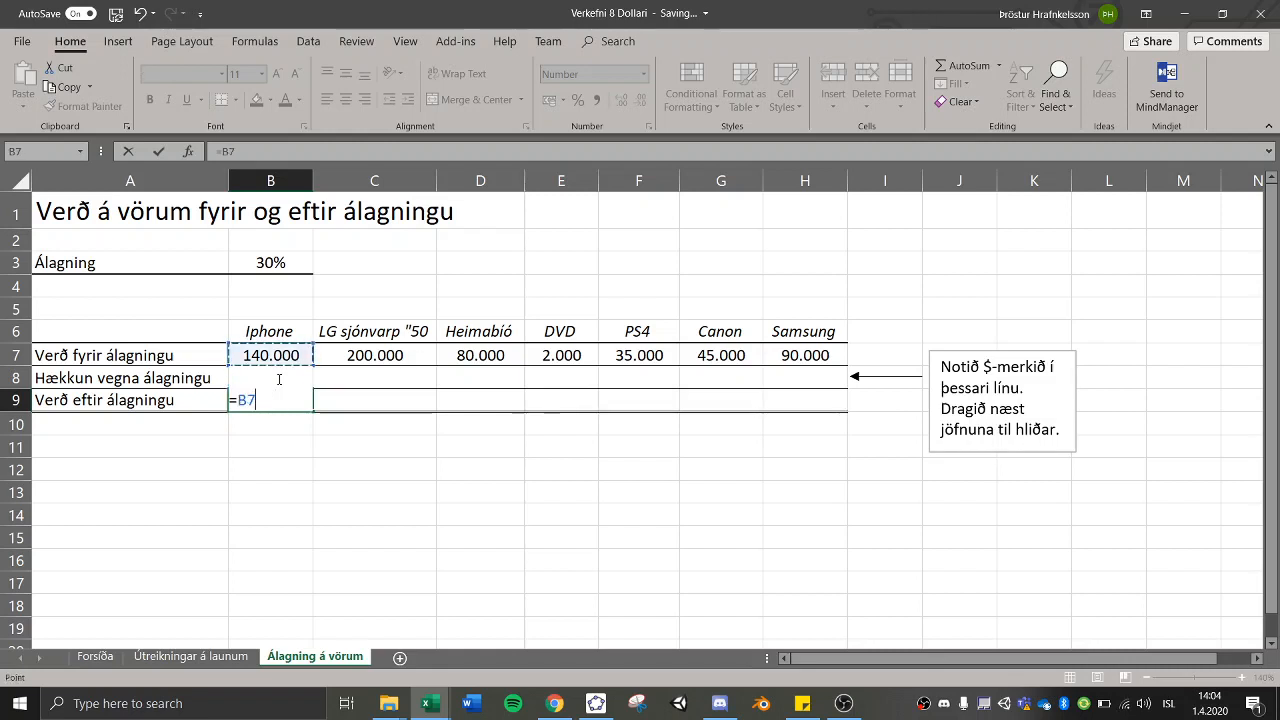
{"action": "type", "text": "+"}
{"action": "key", "text": "Up"}
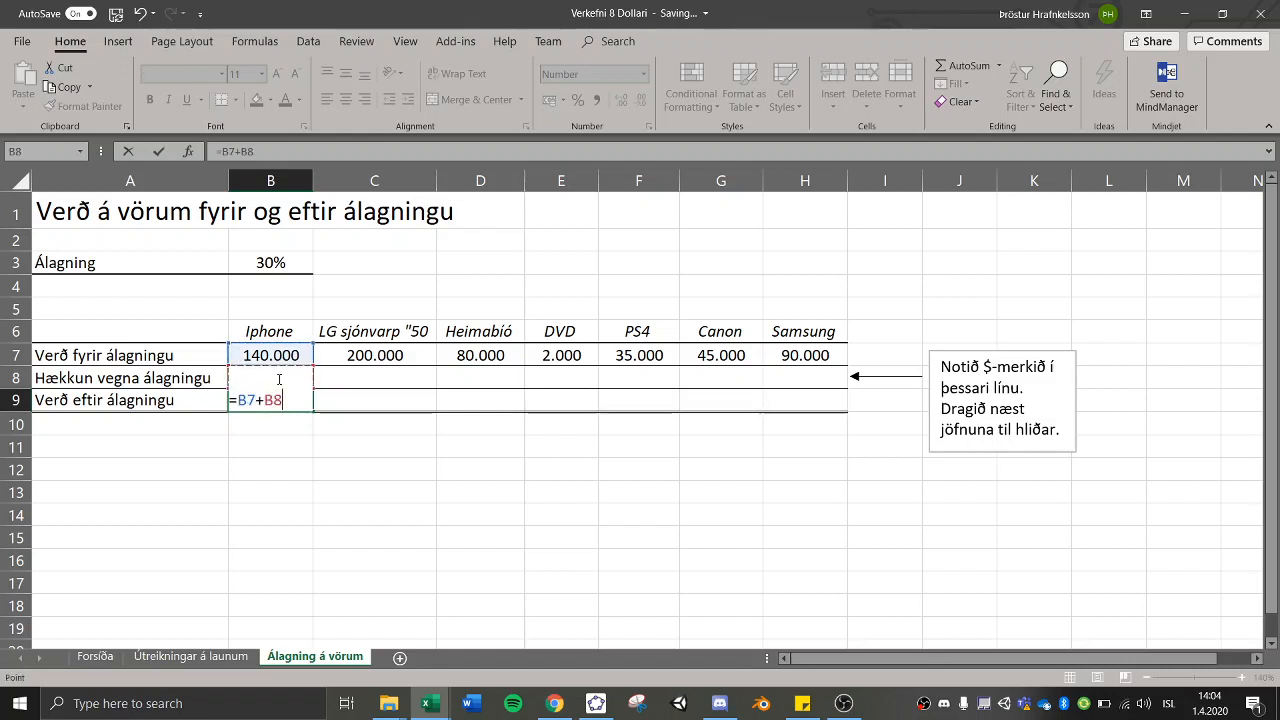
{"action": "key", "text": "Return"}
{"action": "key", "text": "Up"}
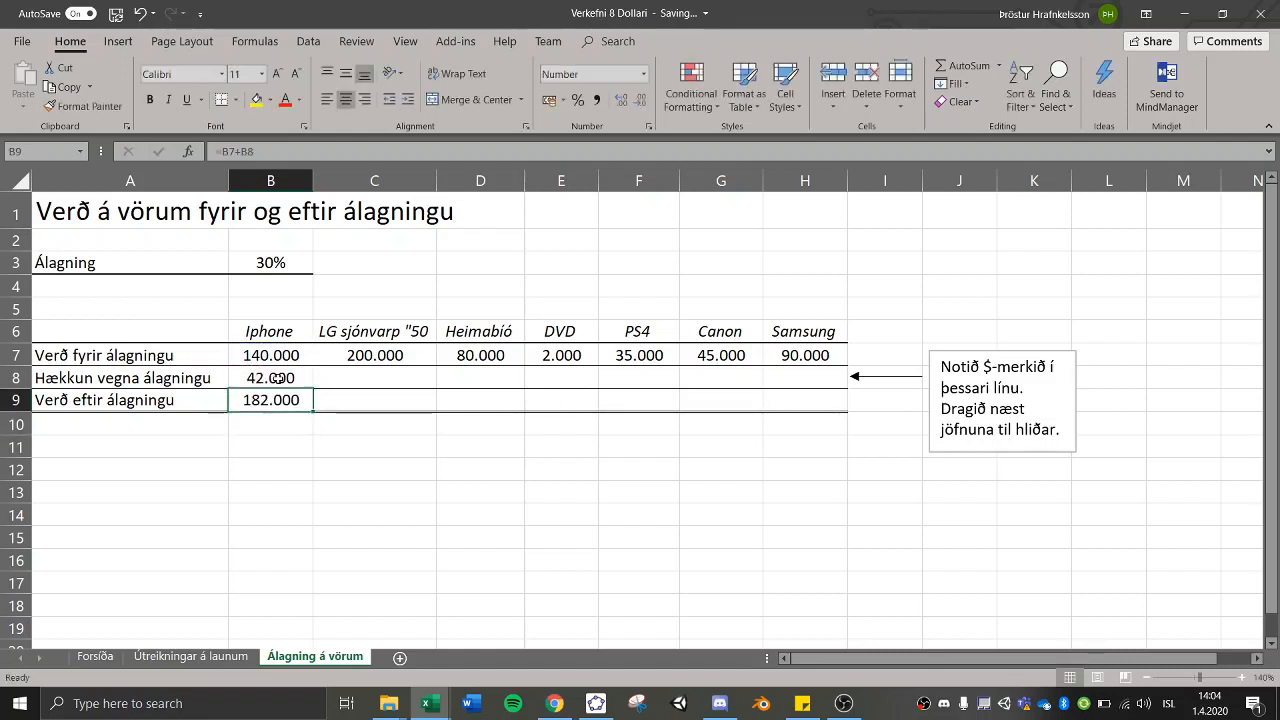
{"action": "key", "text": "Delete"}
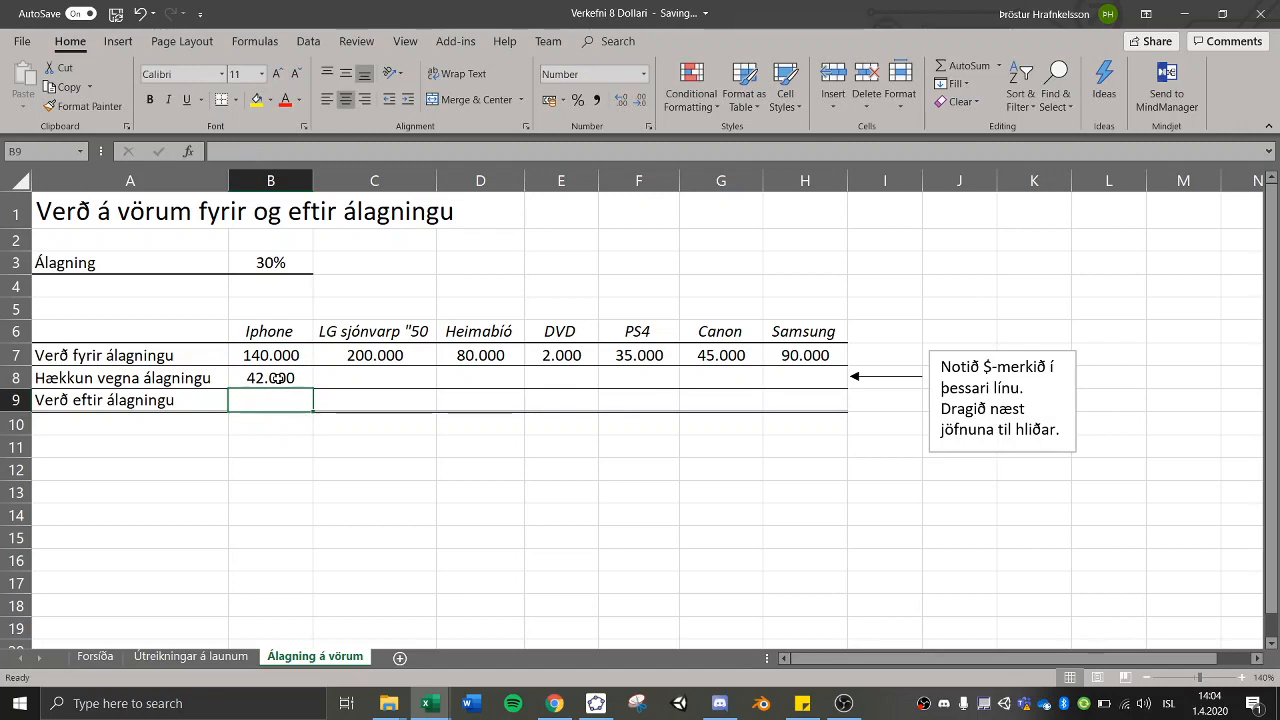
{"action": "left_click", "coordinate": [836, 711]}
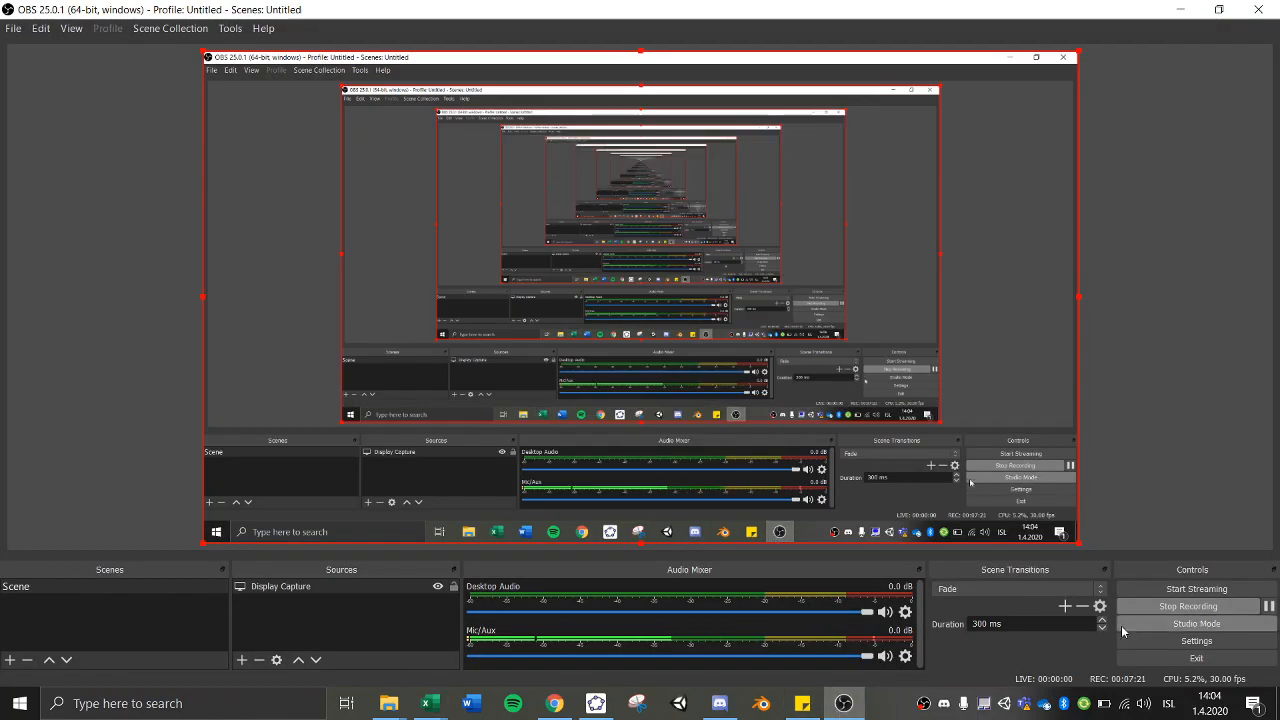